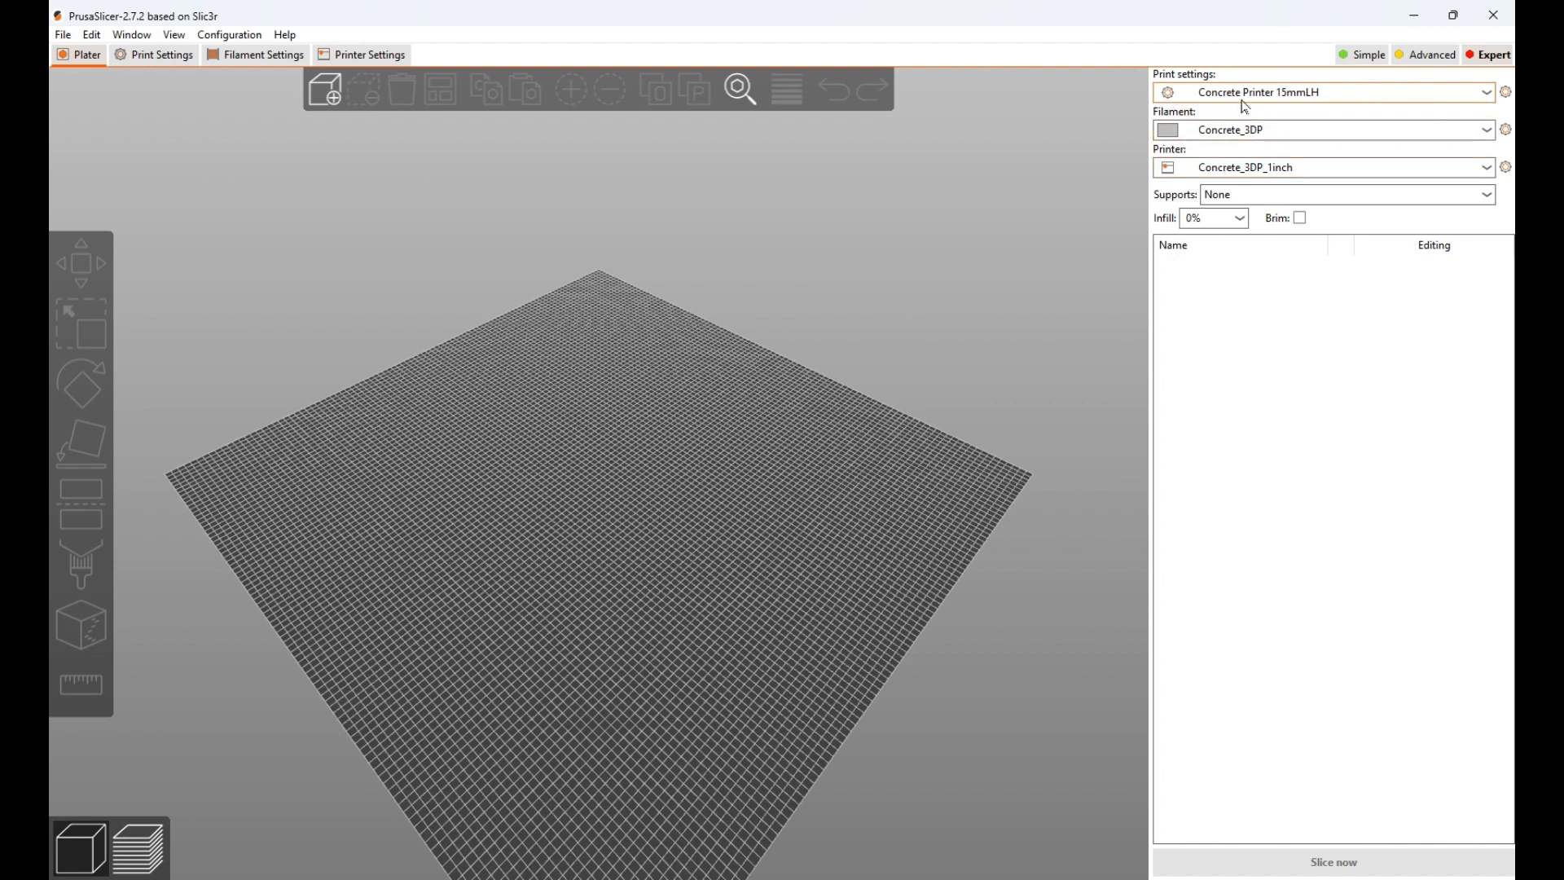
Step: Review the Concrete Printer 15mmLH print profile's layers and perimeters, infill, skirt and brim, and support material settings
{"action": "left_click", "coordinate": [1506, 92]}
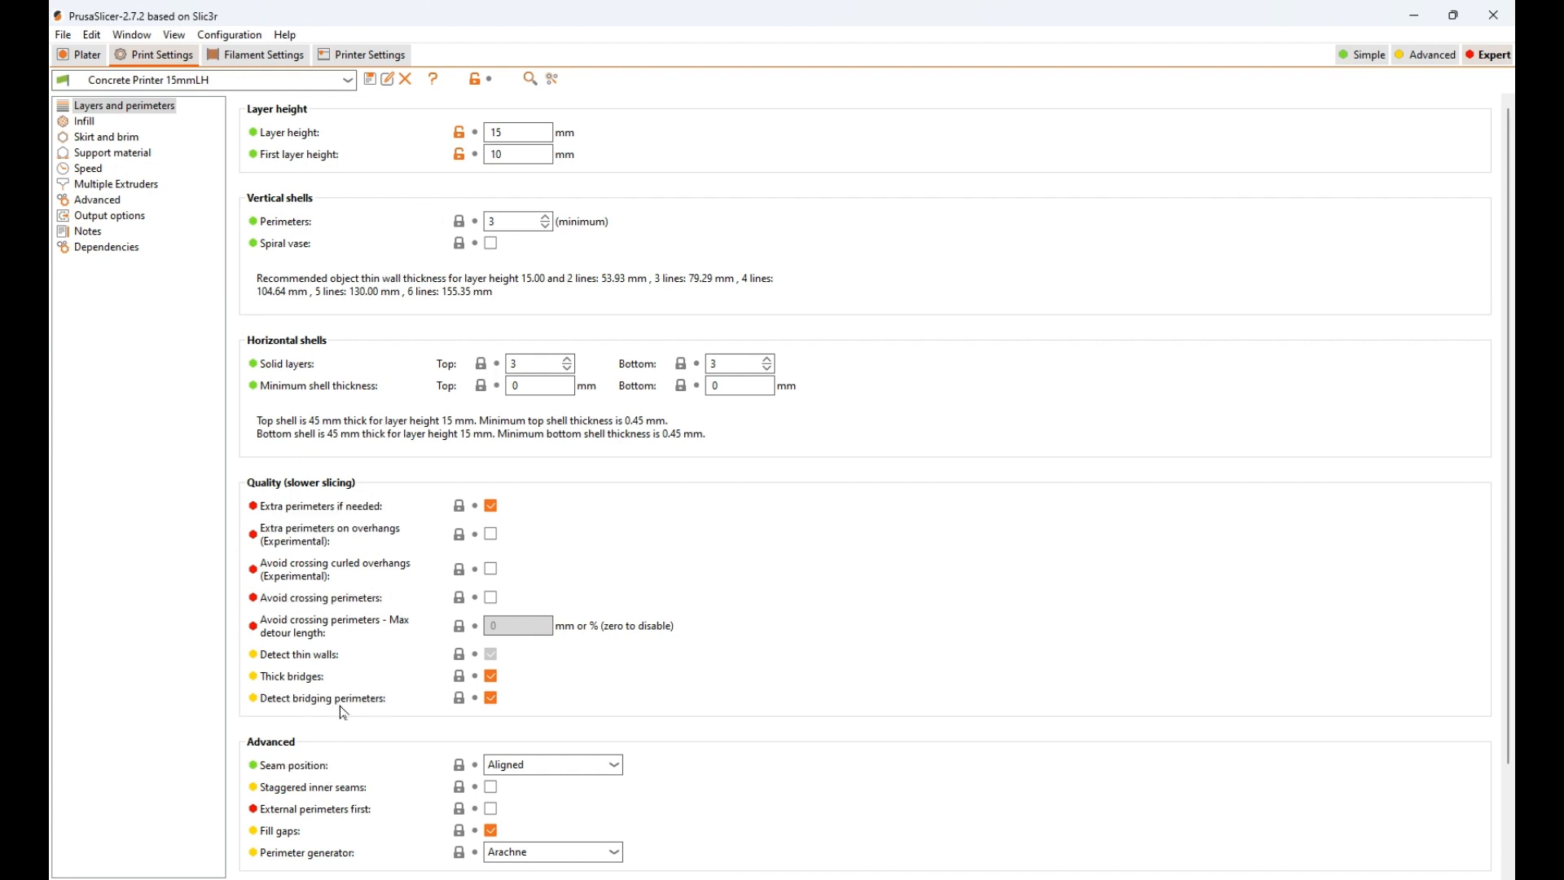
{"action": "left_click", "coordinate": [84, 126]}
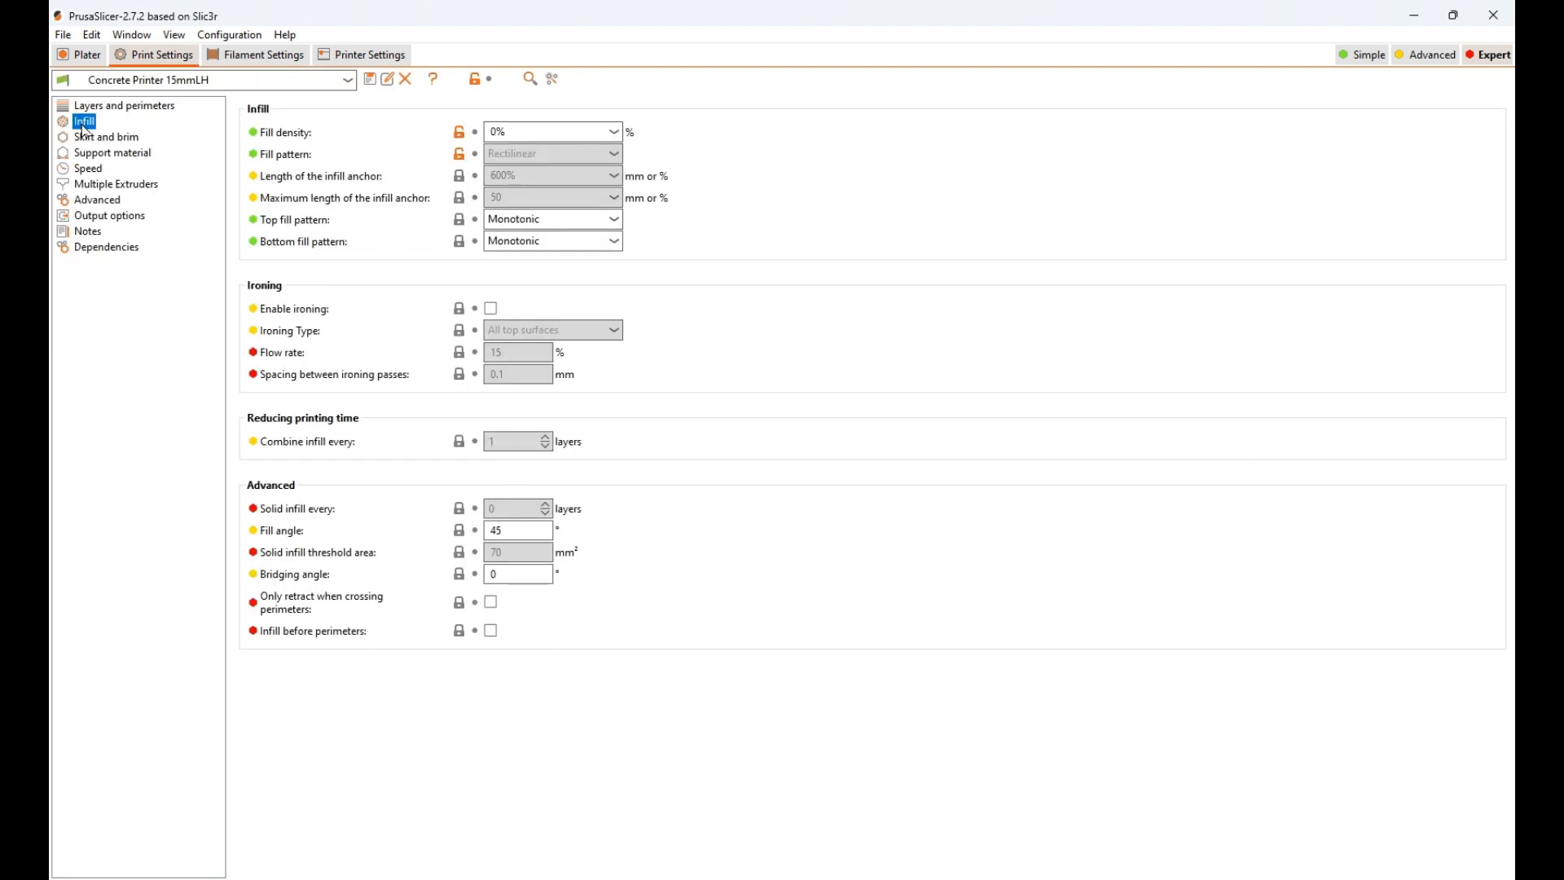
{"action": "left_click", "coordinate": [88, 139]}
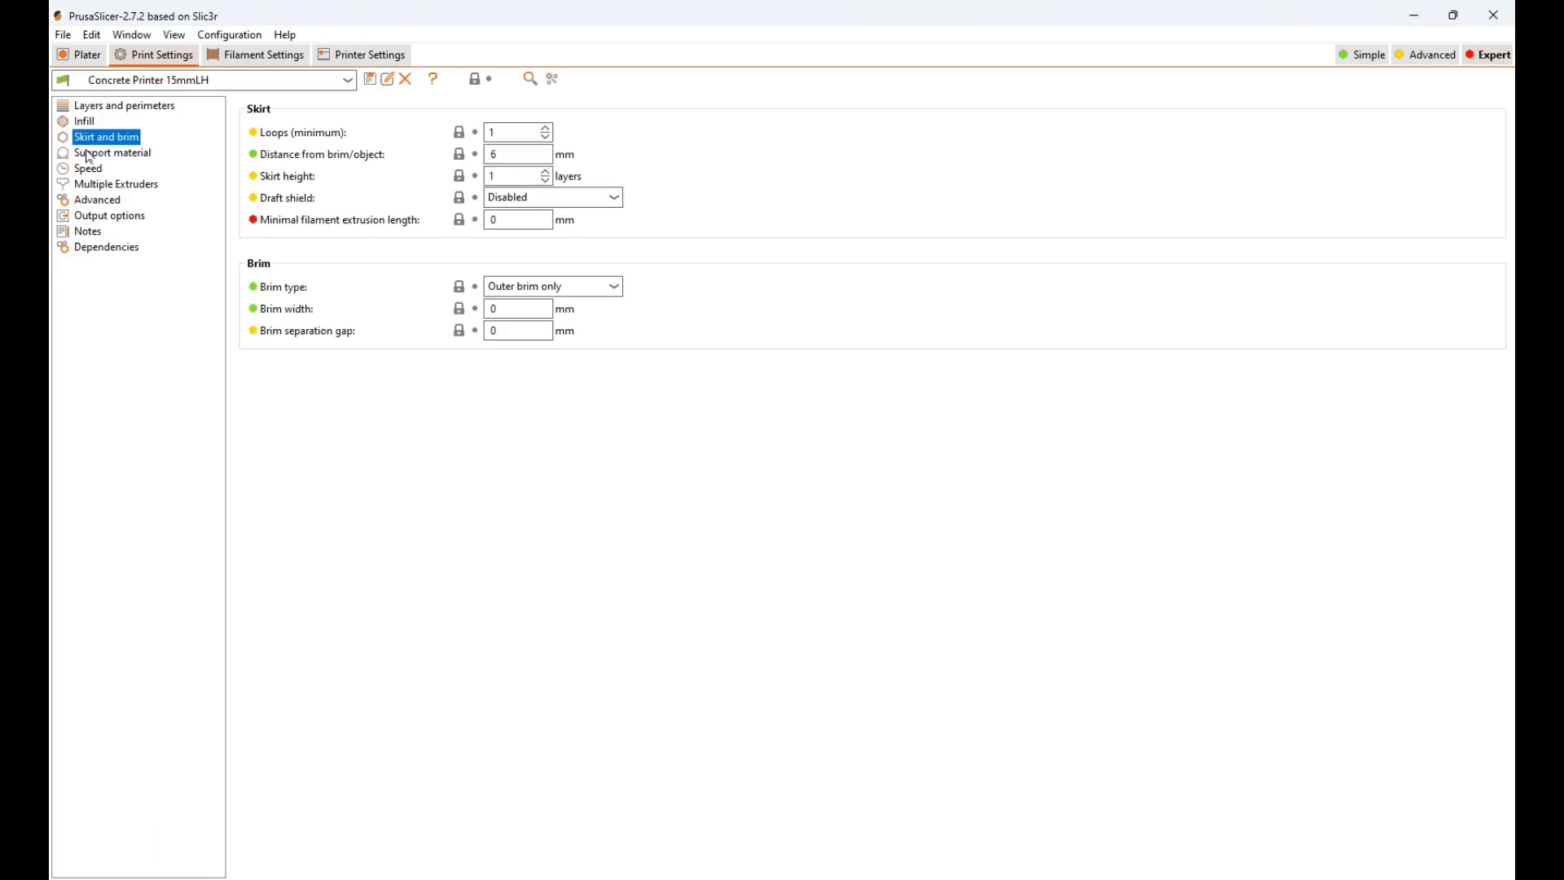
{"action": "left_click", "coordinate": [88, 154]}
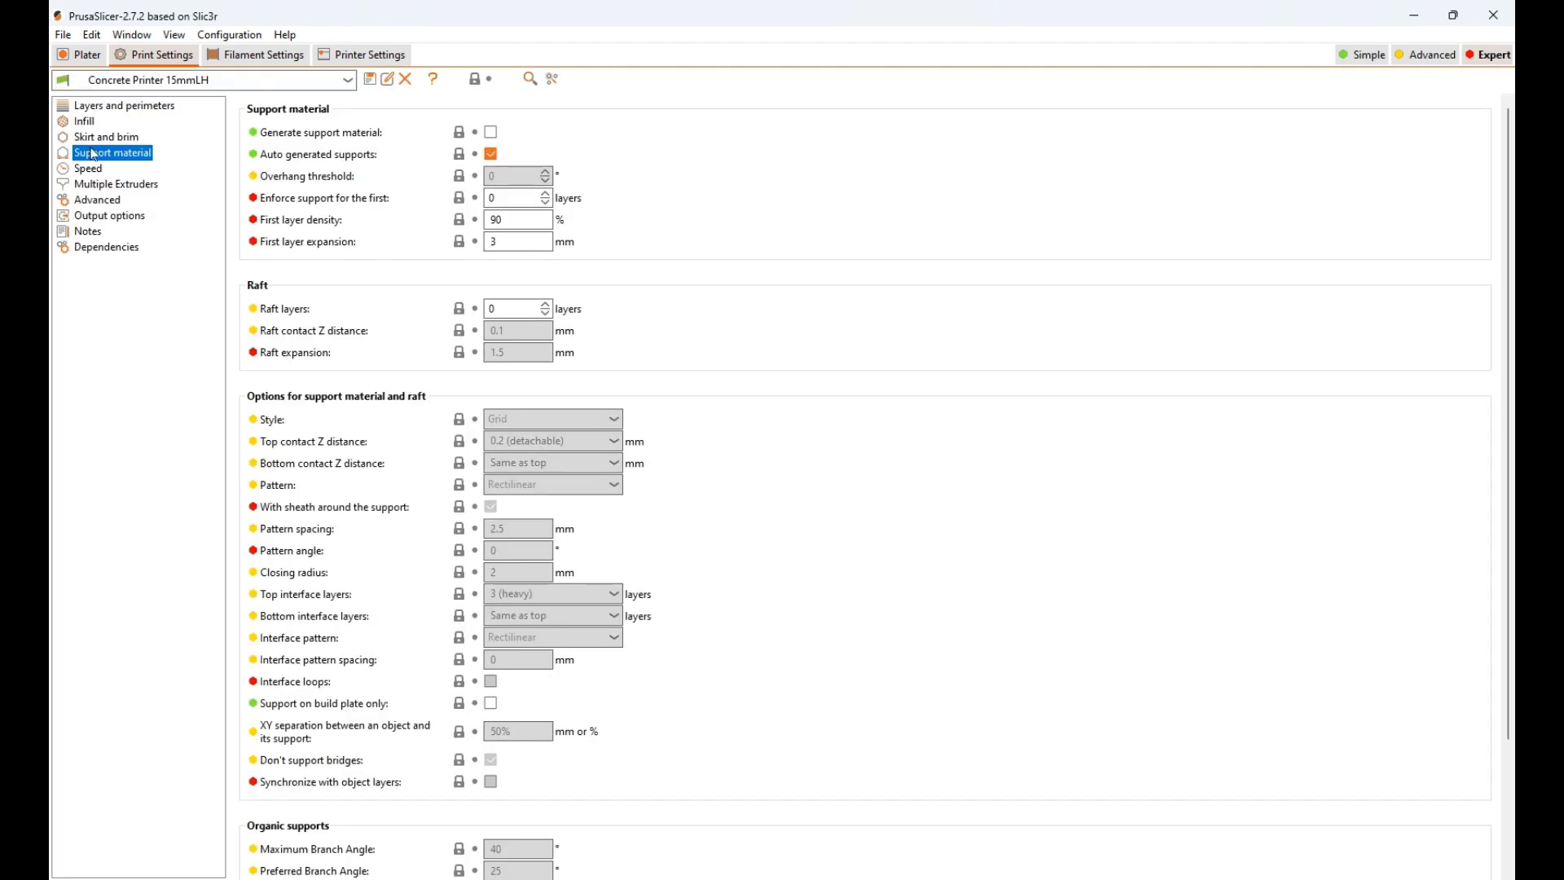
{"action": "left_click", "coordinate": [92, 110]}
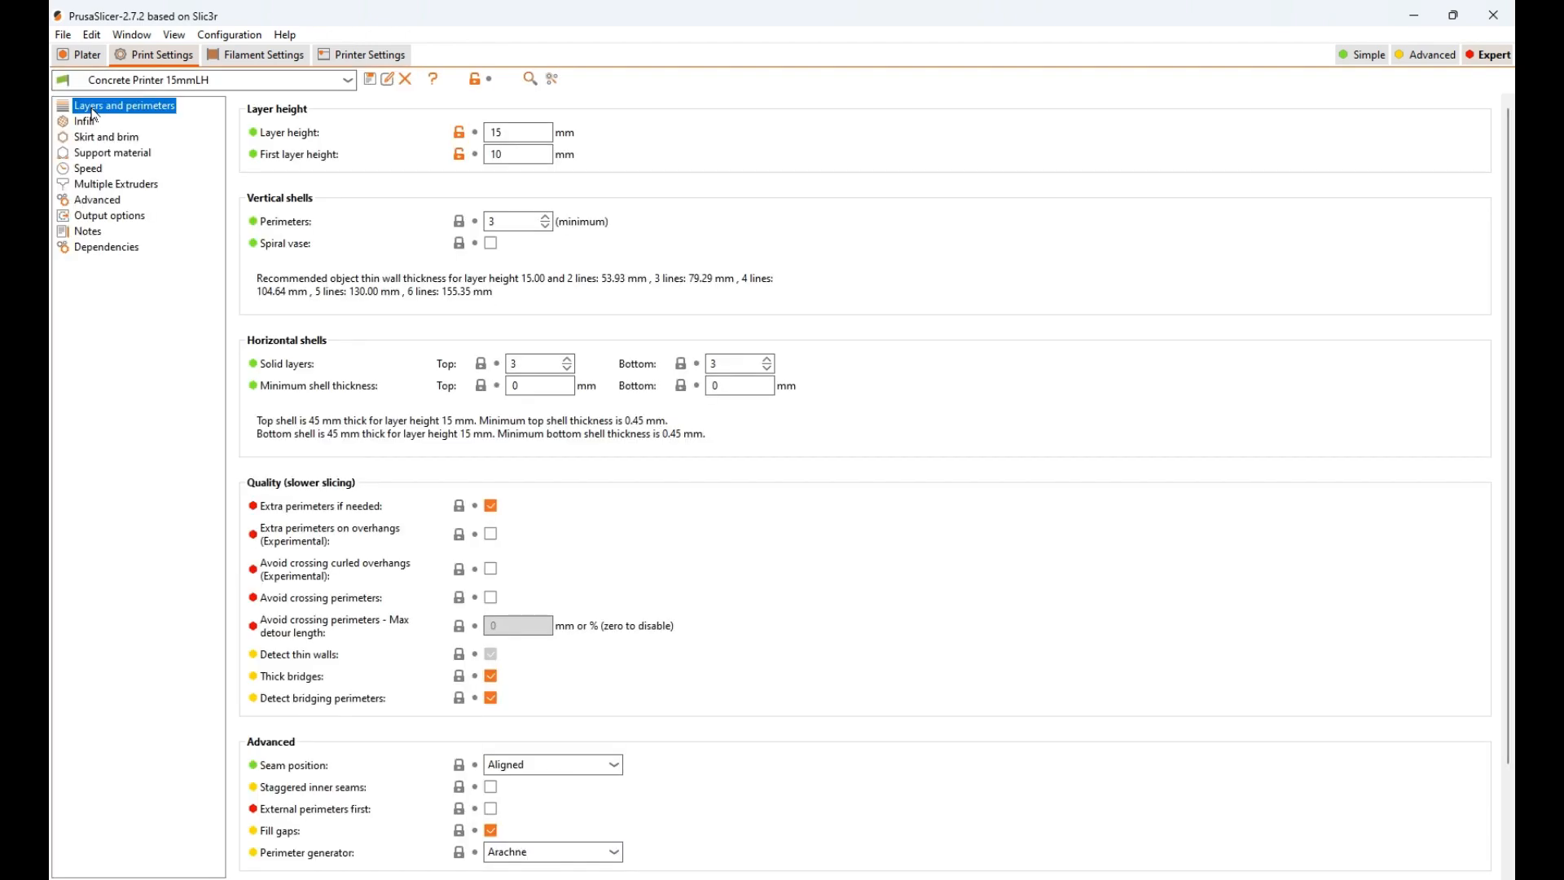
Step: Review the Concrete_3DP filament settings and the Concrete_3DP_1inch printer settings, including the bed shape
{"action": "left_click", "coordinate": [228, 57]}
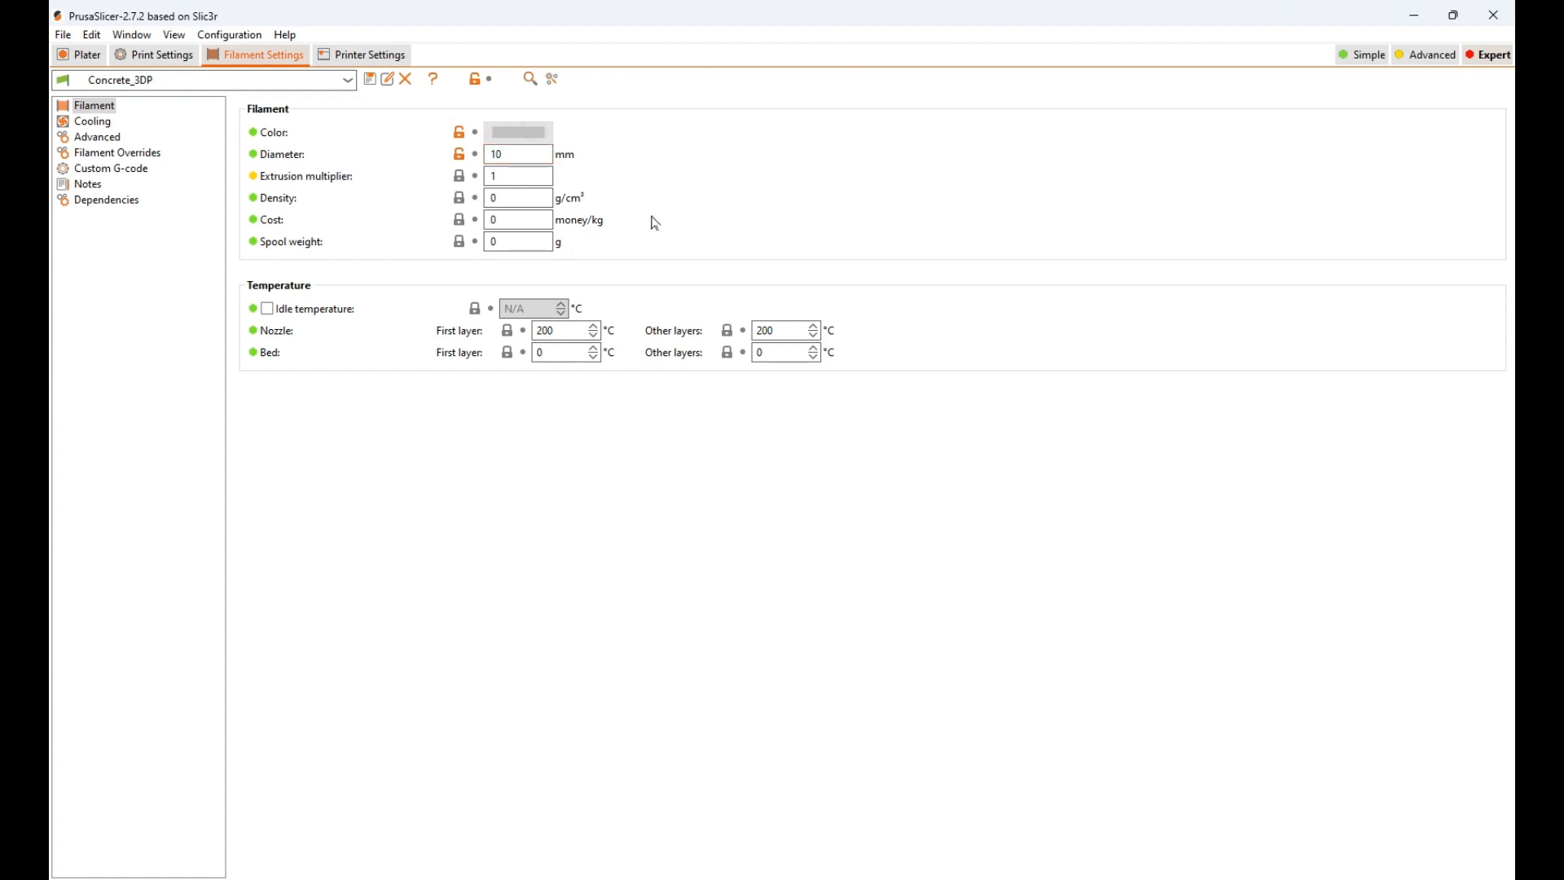
{"action": "left_click", "coordinate": [343, 59]}
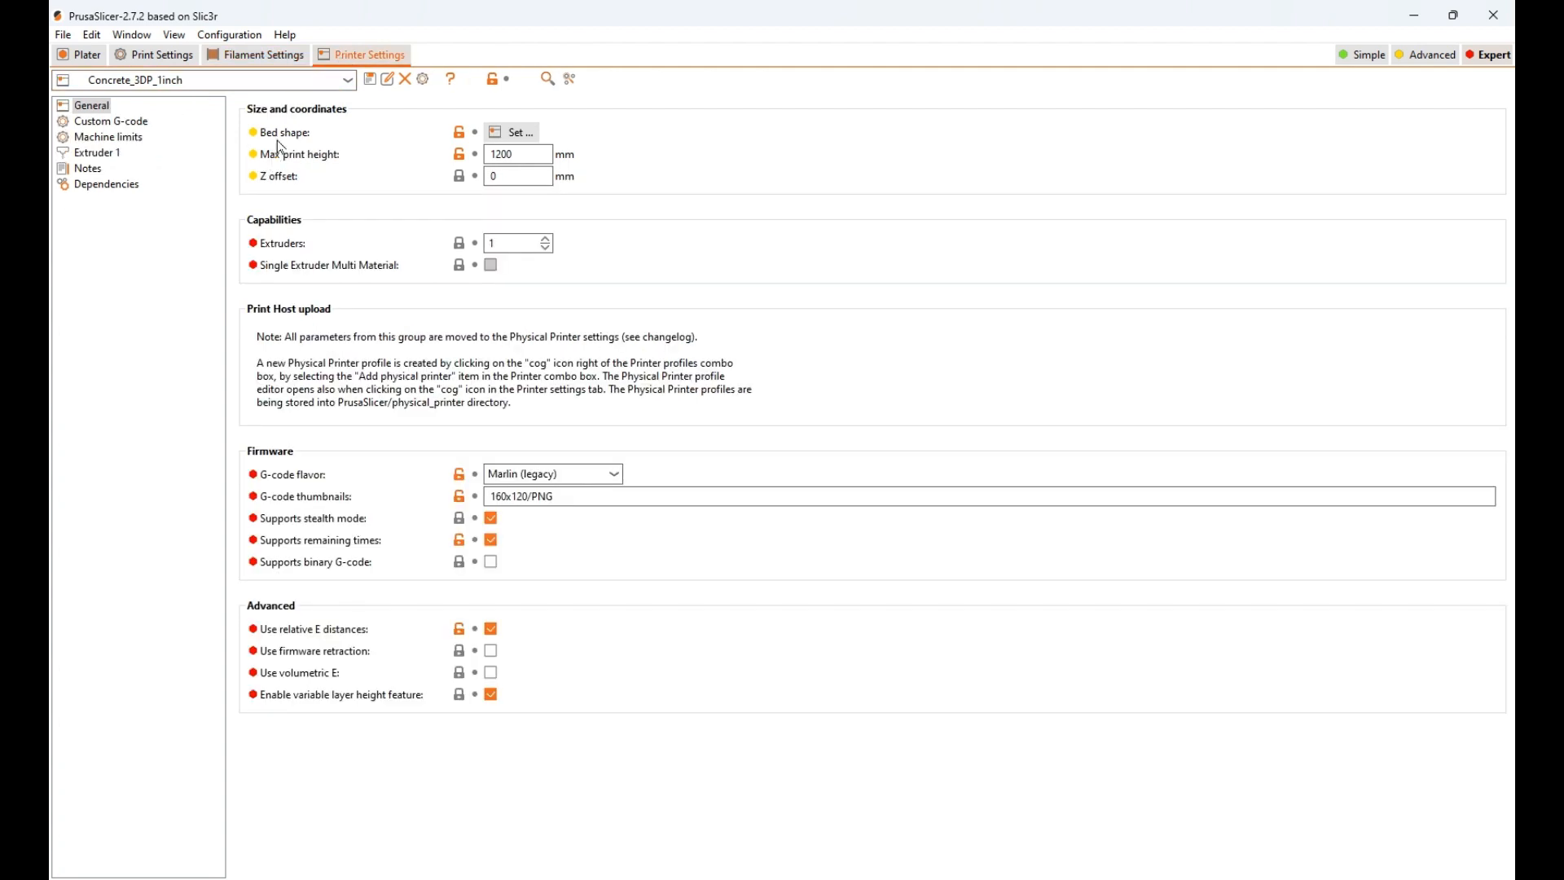
{"action": "left_click", "coordinate": [519, 133]}
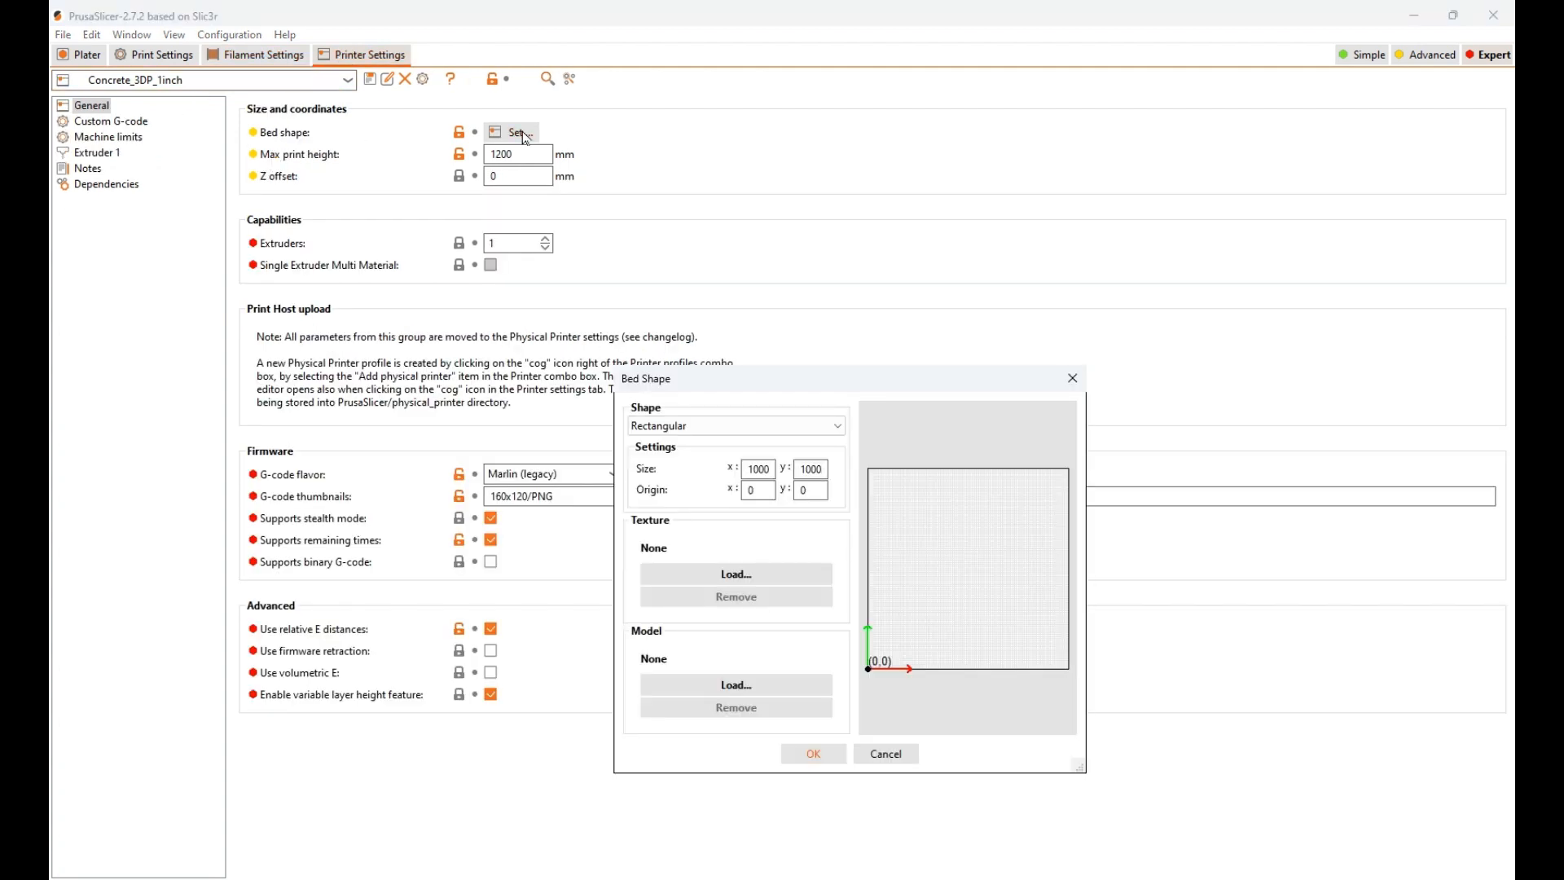
{"action": "left_click", "coordinate": [770, 471]}
{"action": "left_click", "coordinate": [811, 758]}
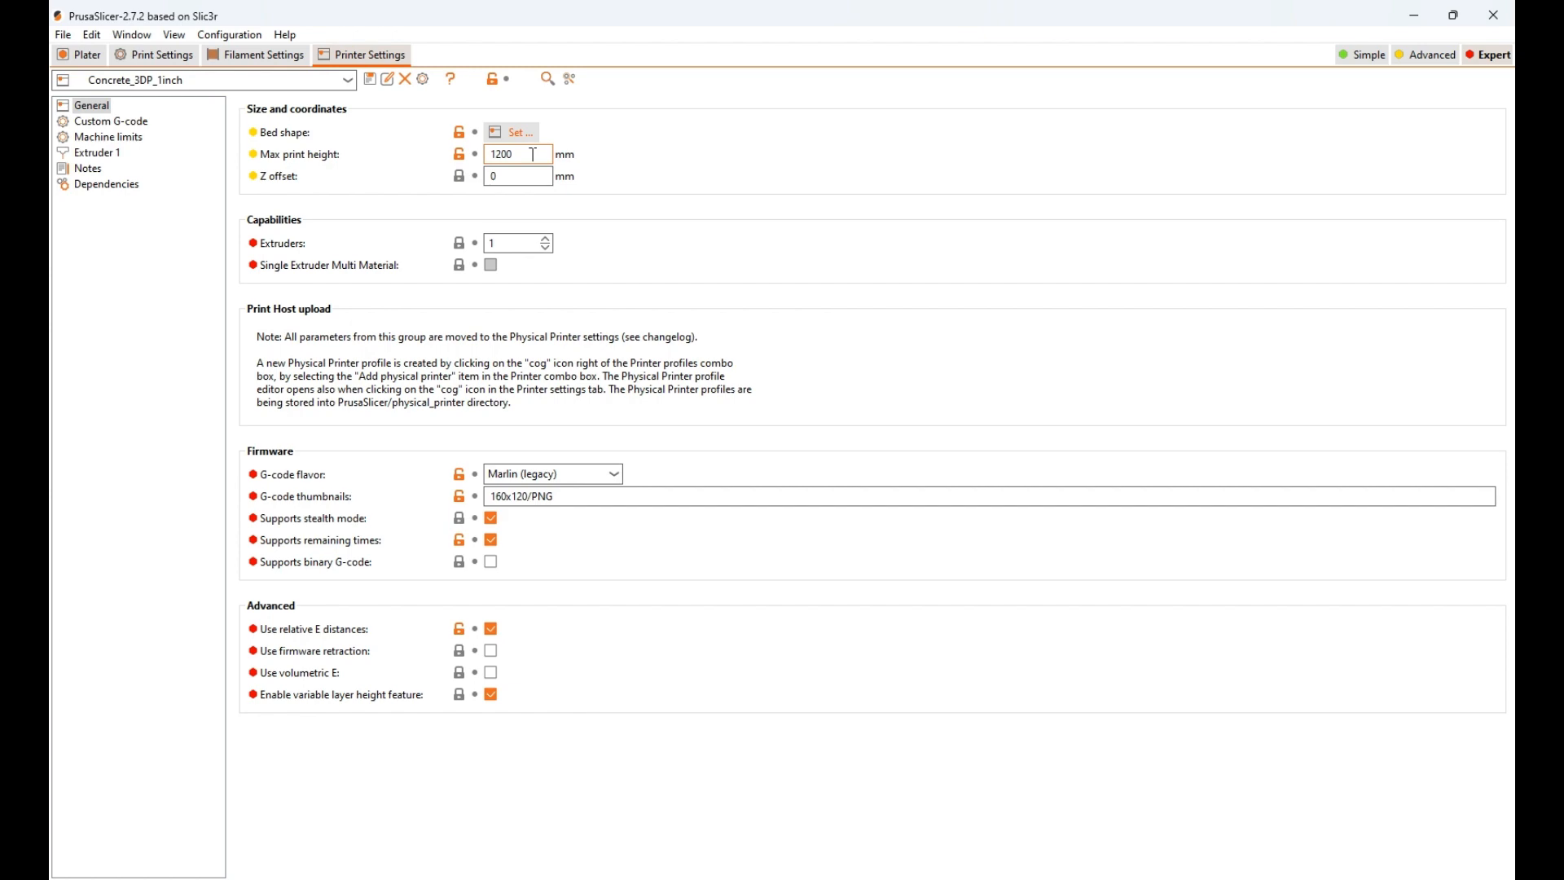
Step: Load Cylinder Pot.stl onto the print bed and slice it
{"action": "left_click", "coordinate": [75, 56]}
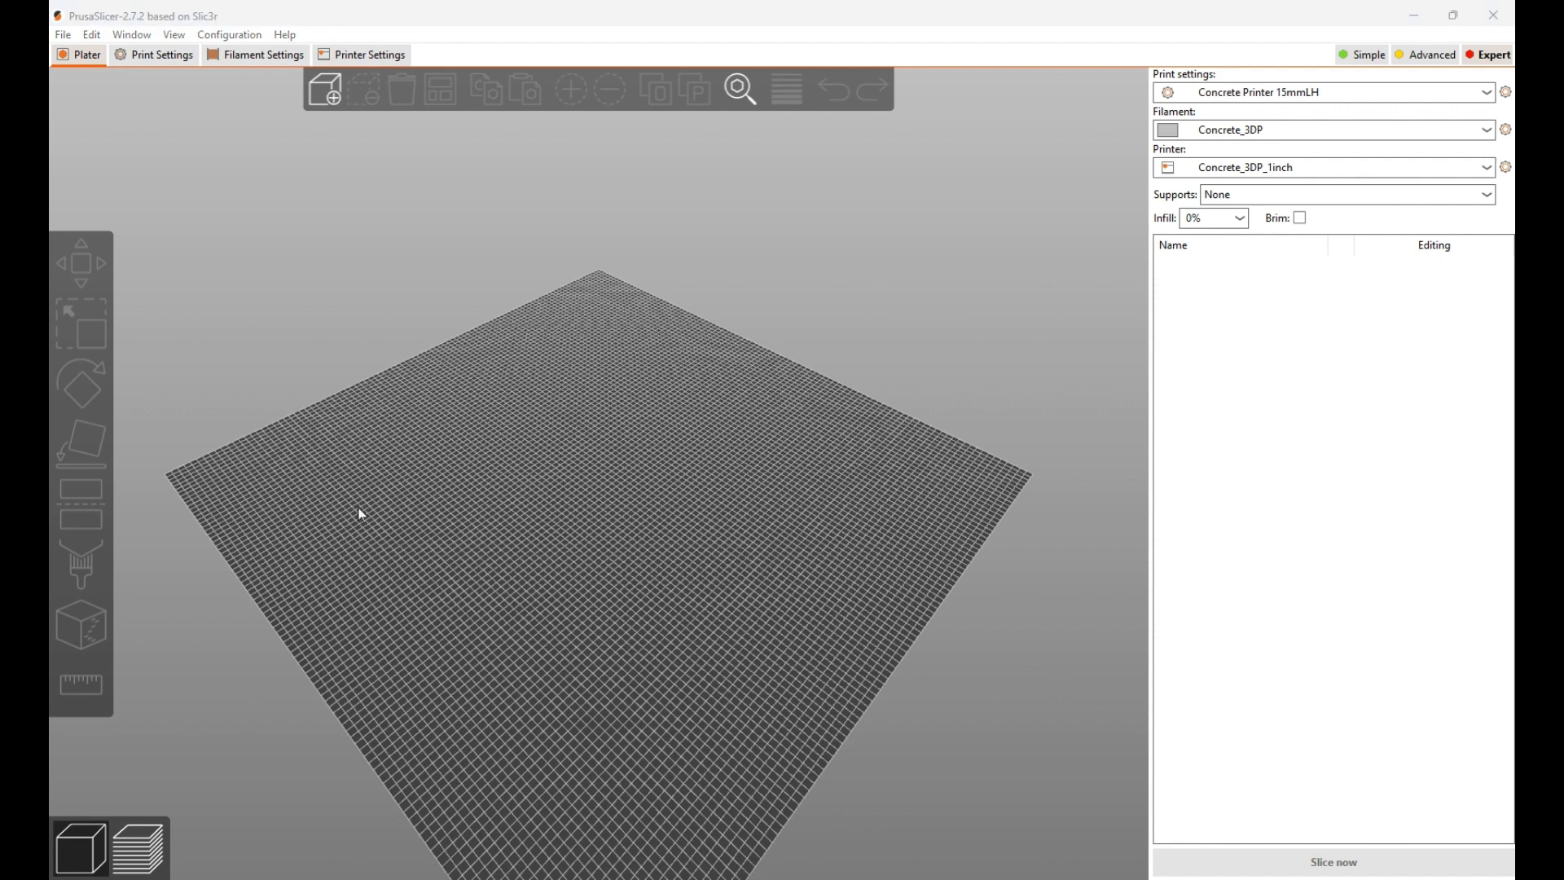
{"action": "scroll", "coordinate": [584, 585], "scroll_direction": "down", "scroll_amount": 3}
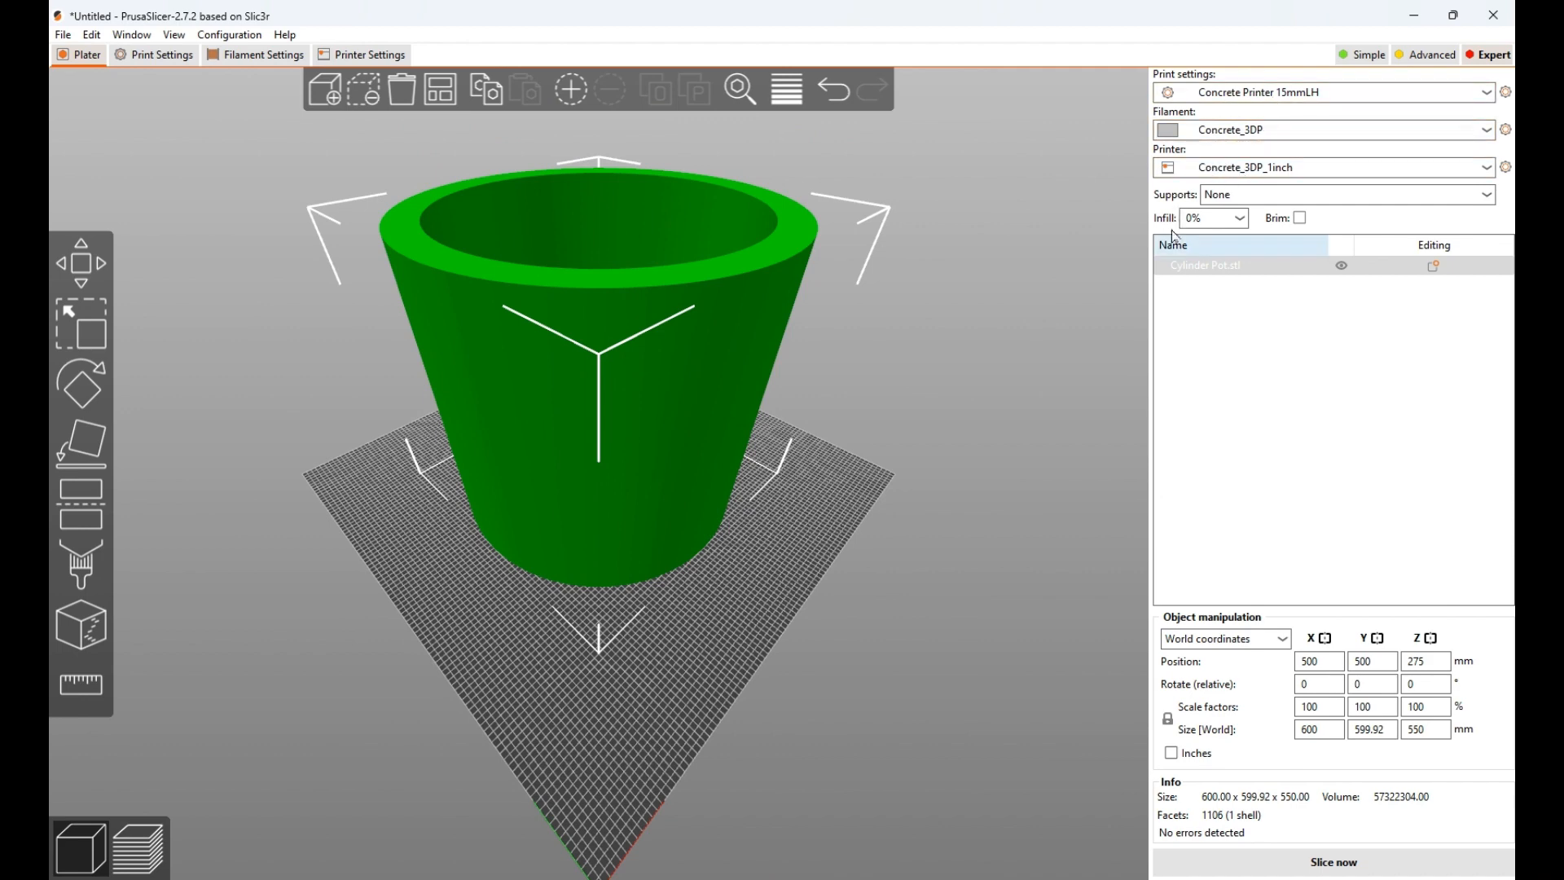
{"action": "left_click", "coordinate": [1324, 865]}
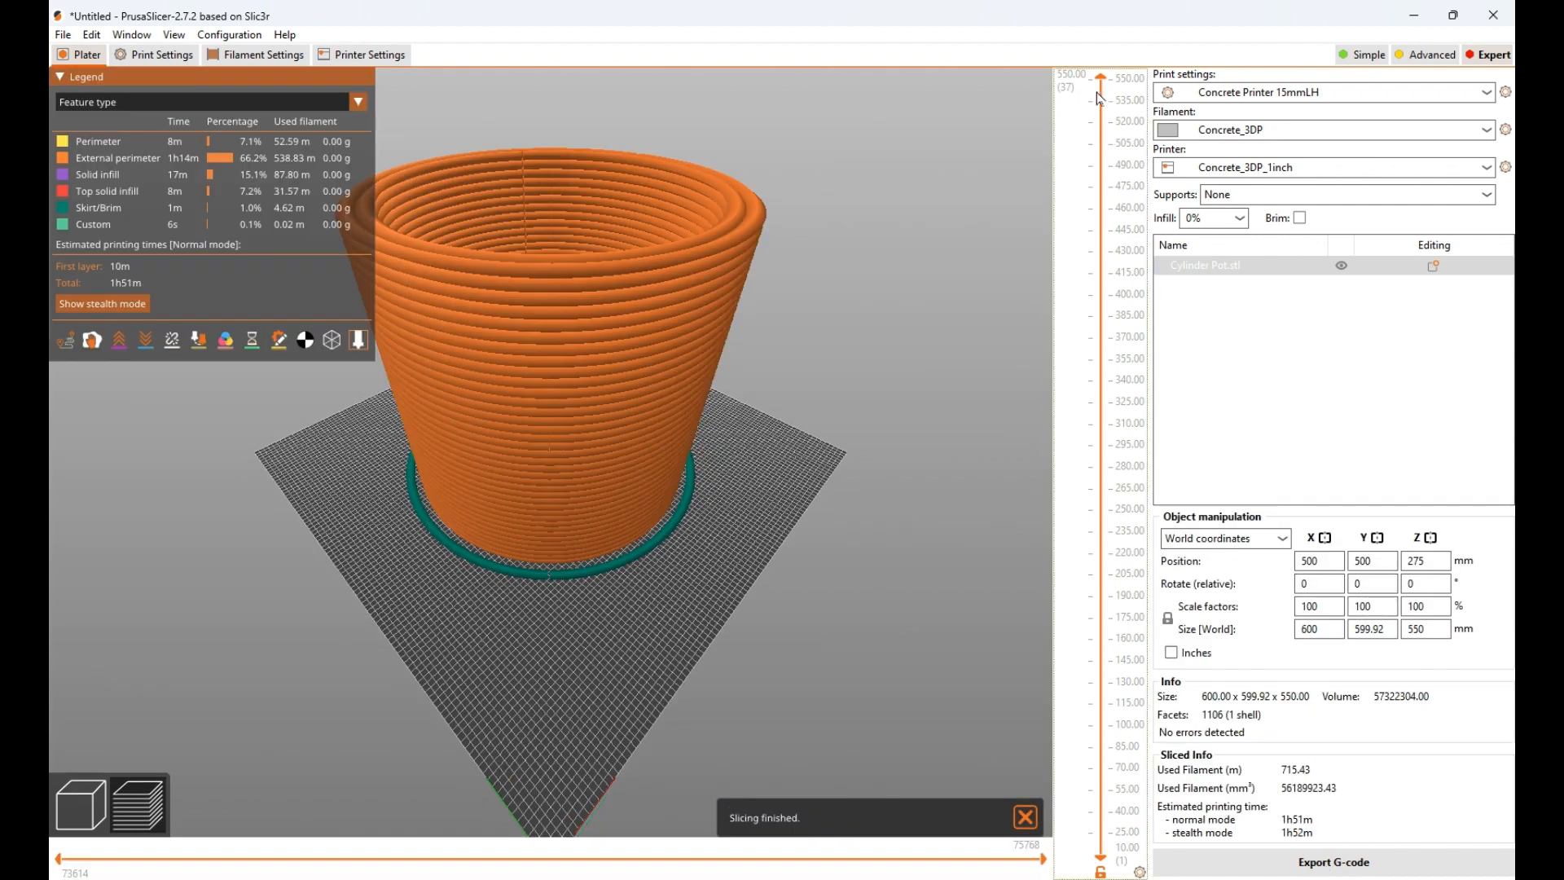
{"action": "mouse_move", "coordinate": [1103, 85]}
{"action": "left_mouse_down"}
{"action": "mouse_move", "coordinate": [1090, 866]}
{"action": "mouse_move", "coordinate": [1121, 78]}
{"action": "left_mouse_up"}
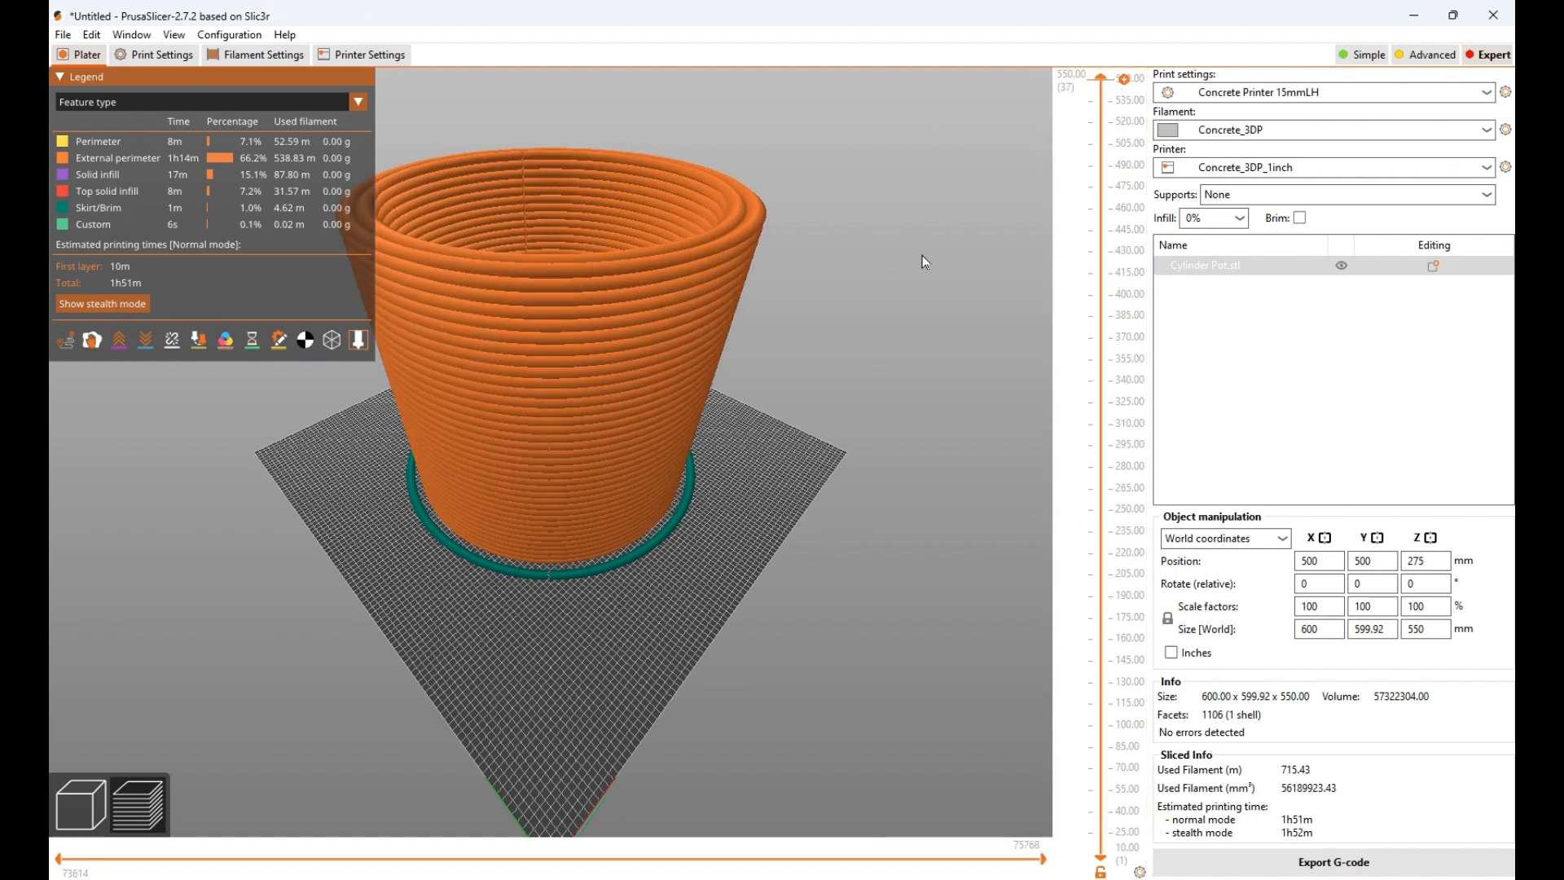
Step: Export the sliced cylinder pot as a G-code file named Cylinder Pot in the ARI Files folder
{"action": "left_click", "coordinate": [1330, 862]}
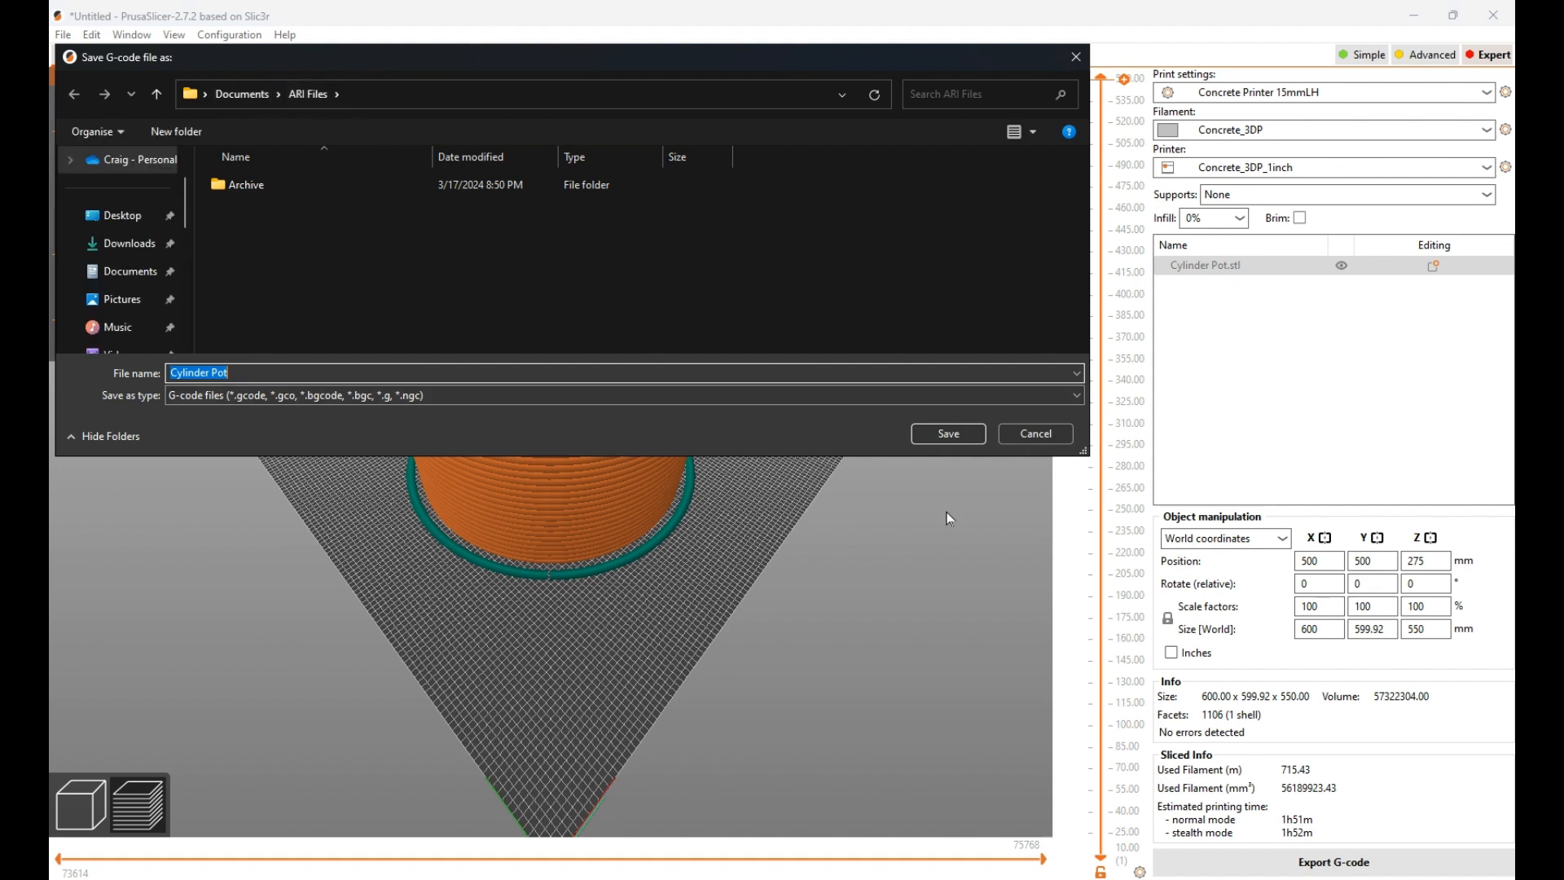
{"action": "left_click", "coordinate": [949, 434]}
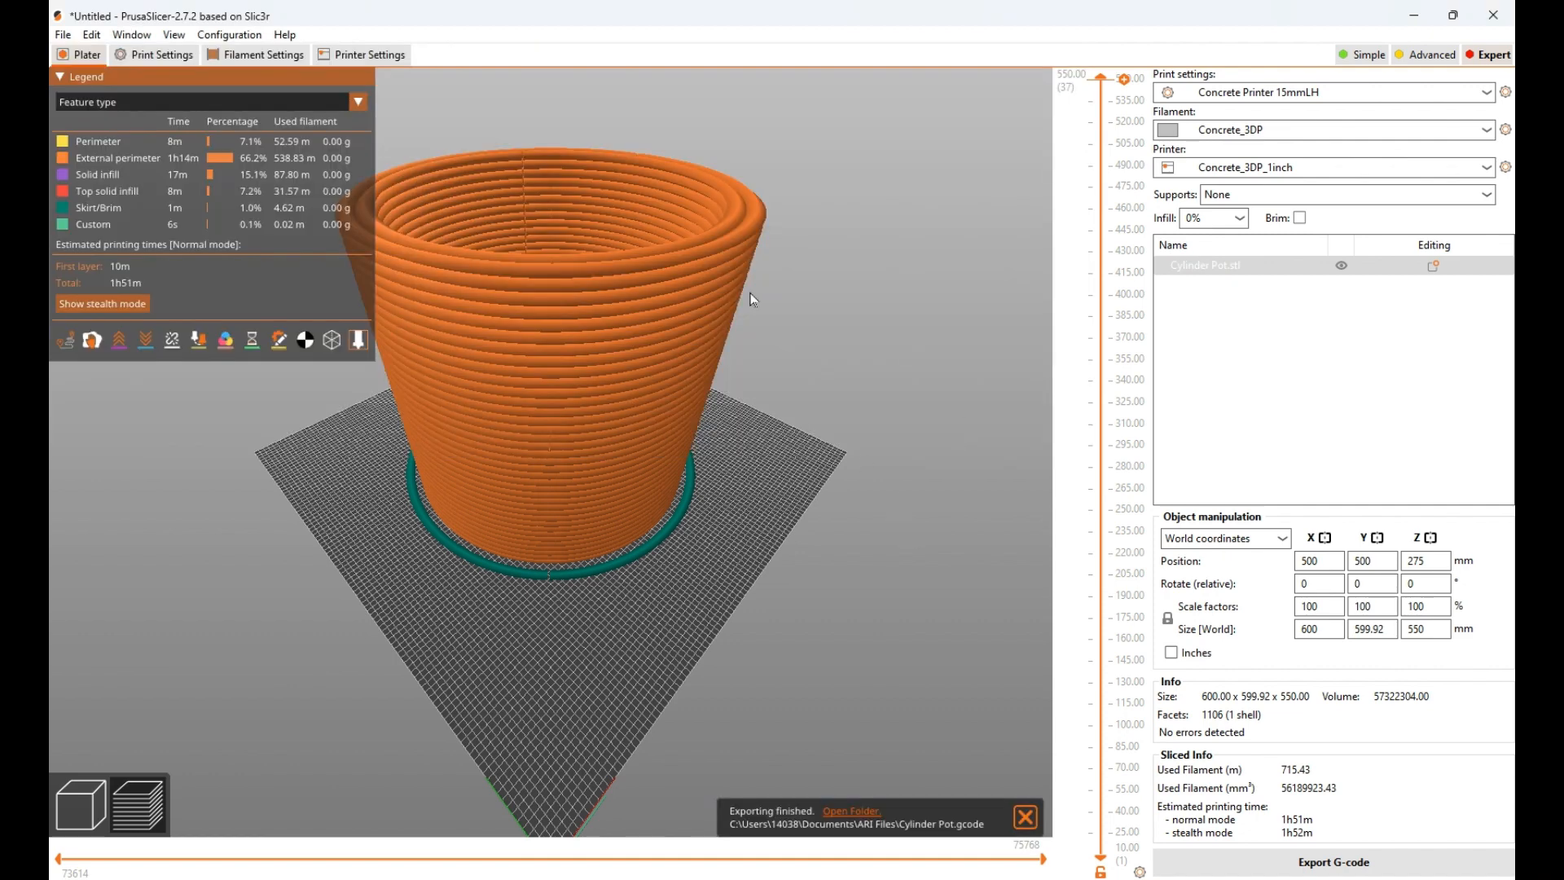
Step: Replace the cylinder pot on the print bed with Square Pot.stl
{"action": "left_click", "coordinate": [74, 780]}
{"action": "key", "text": "Delete"}
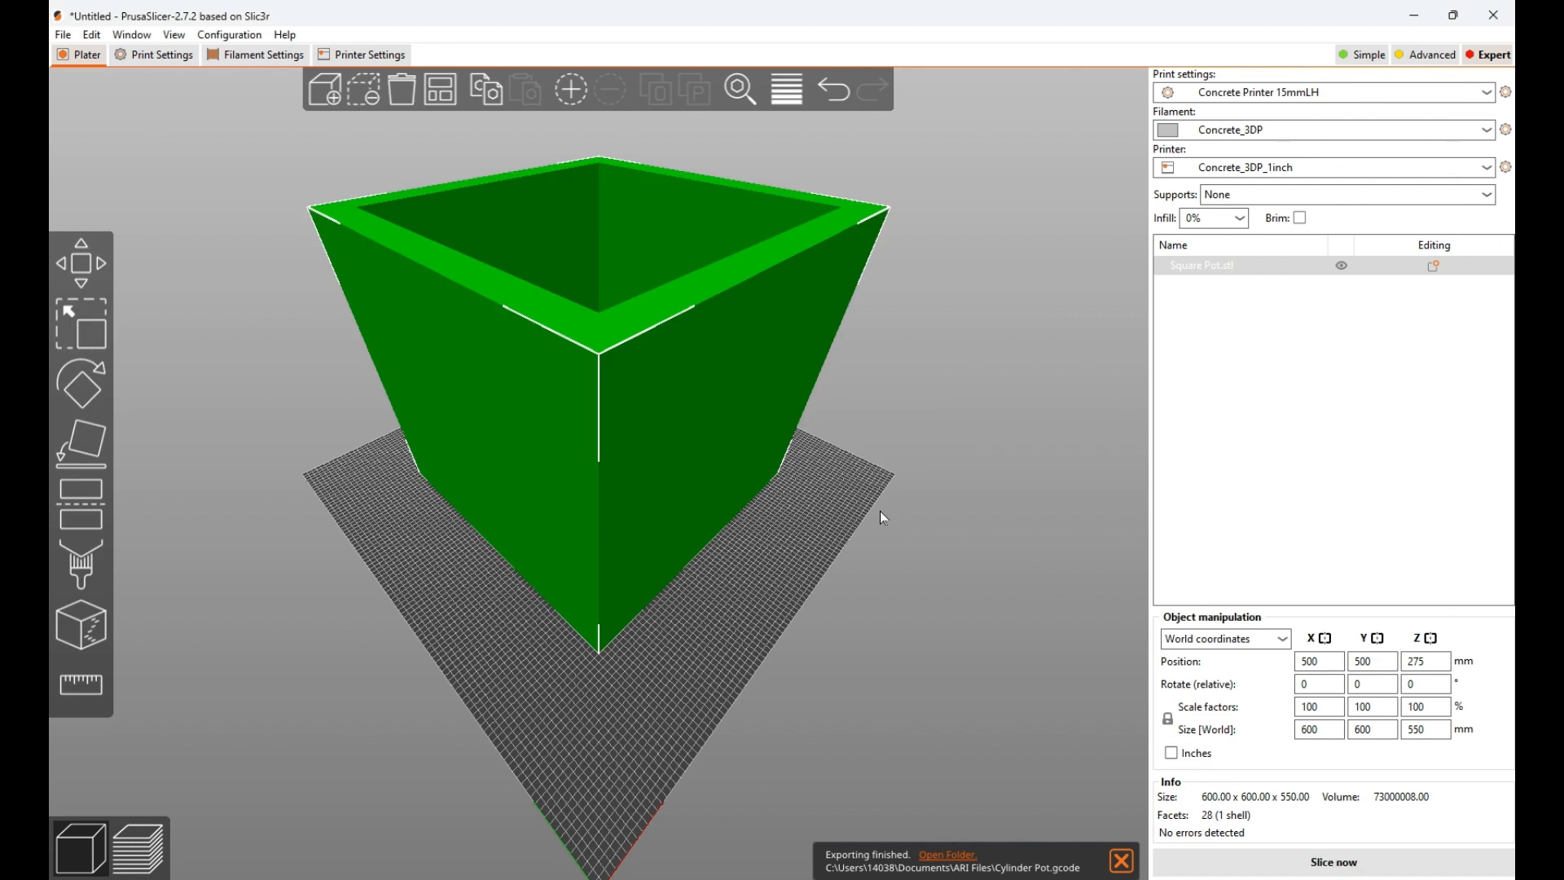
Step: Slice the square pot and export its G-code as Square Pot in the ARI Files folder
{"action": "left_click", "coordinate": [1267, 871]}
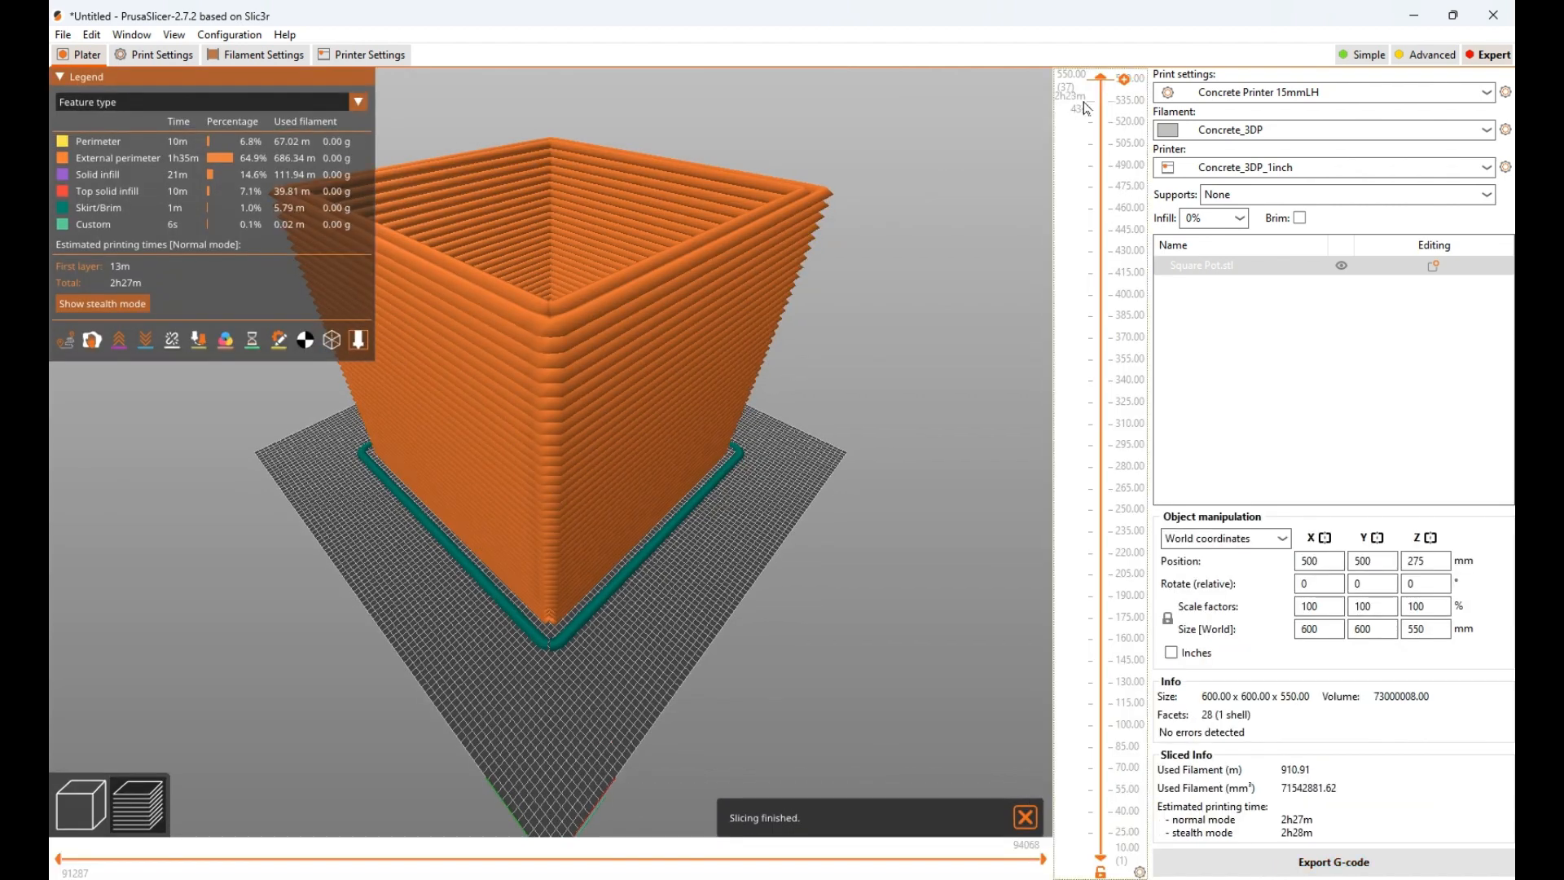
{"action": "mouse_move", "coordinate": [1104, 80]}
{"action": "left_mouse_down"}
{"action": "mouse_move", "coordinate": [1103, 852]}
{"action": "mouse_move", "coordinate": [1103, 80]}
{"action": "left_mouse_up"}
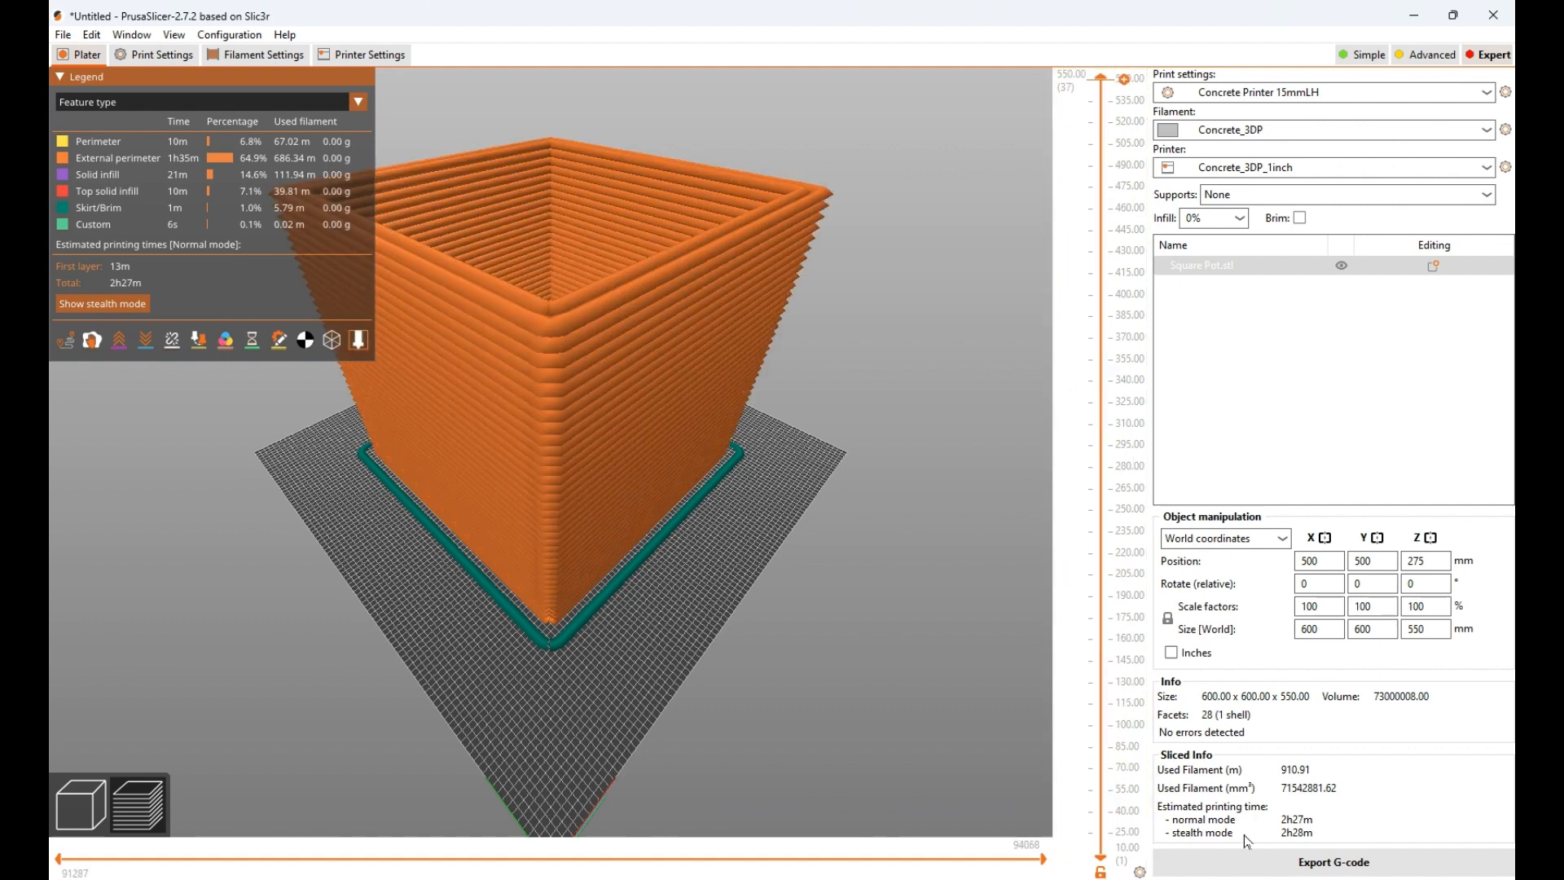
{"action": "left_click", "coordinate": [1267, 868]}
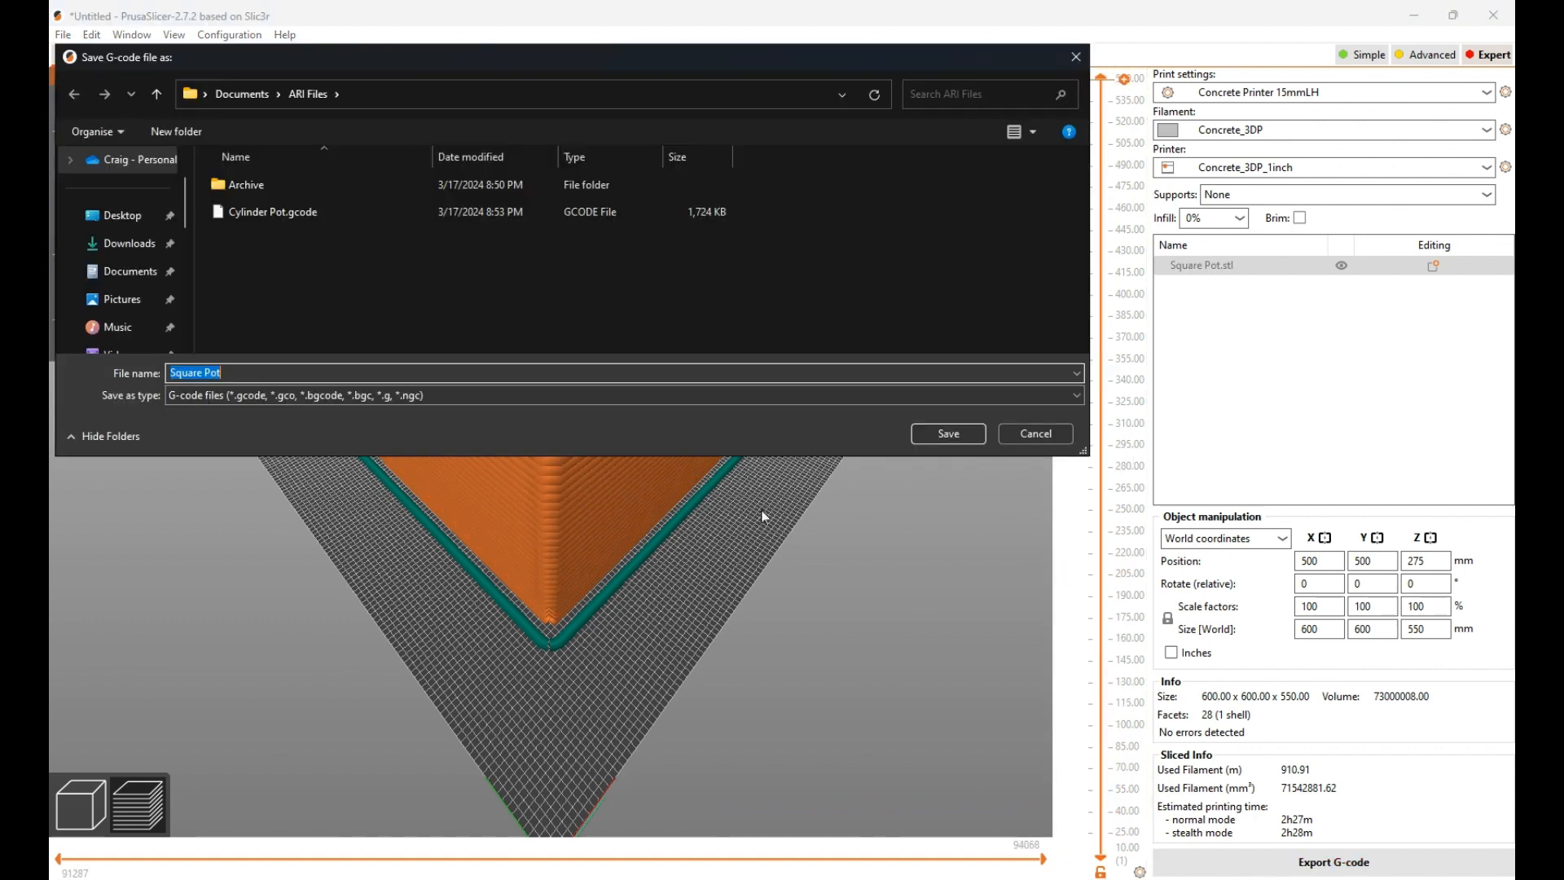
{"action": "left_click", "coordinate": [955, 432]}
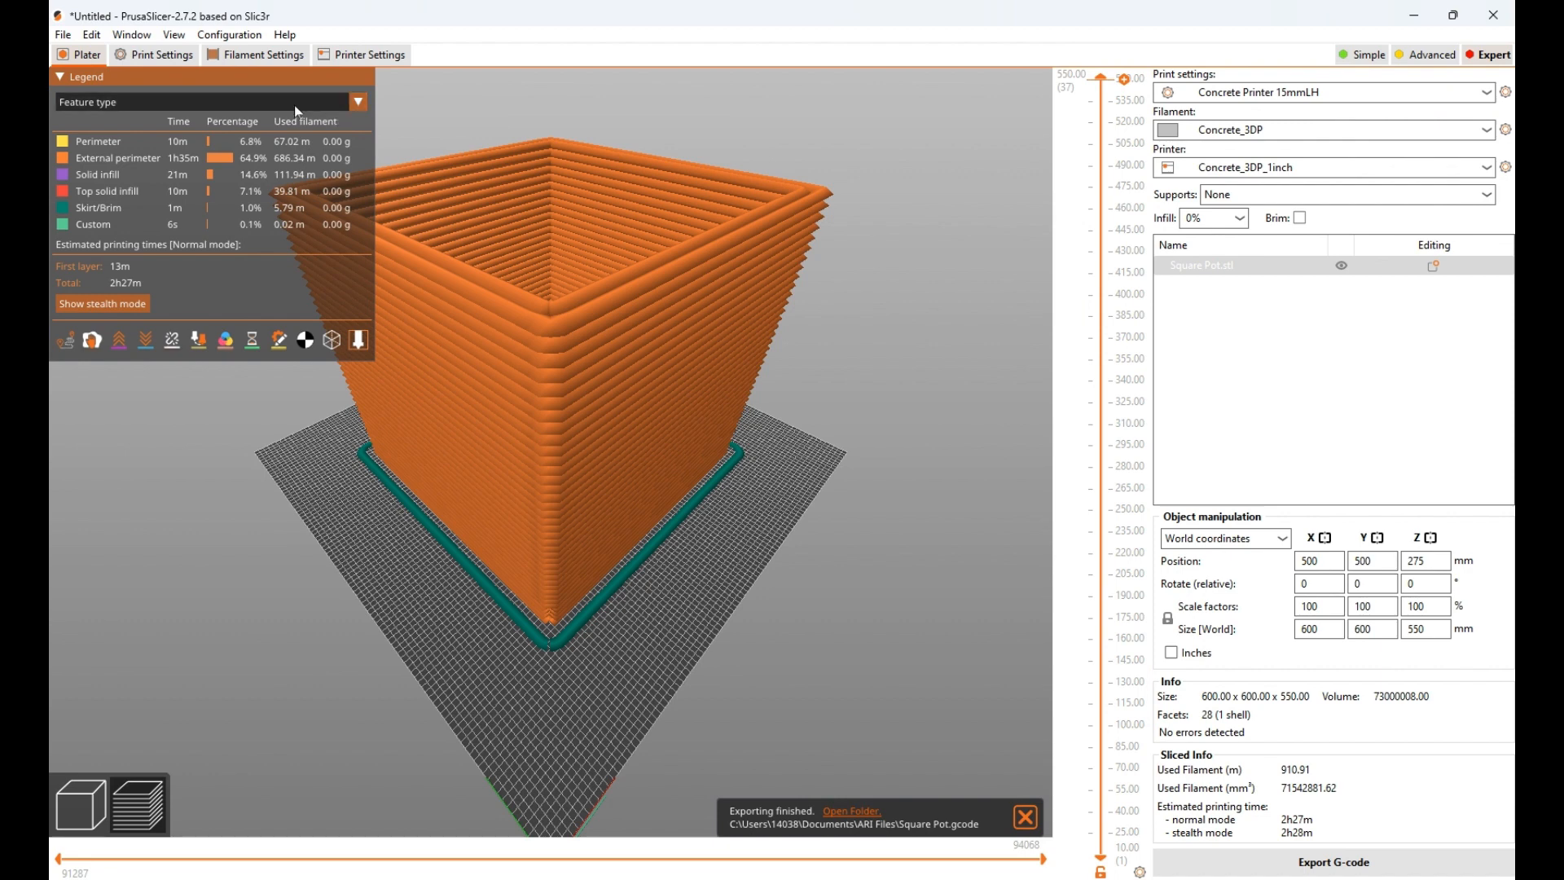
Step: Replace the square pot on the print bed with Triangle Pot.stl
{"action": "left_click", "coordinate": [86, 823]}
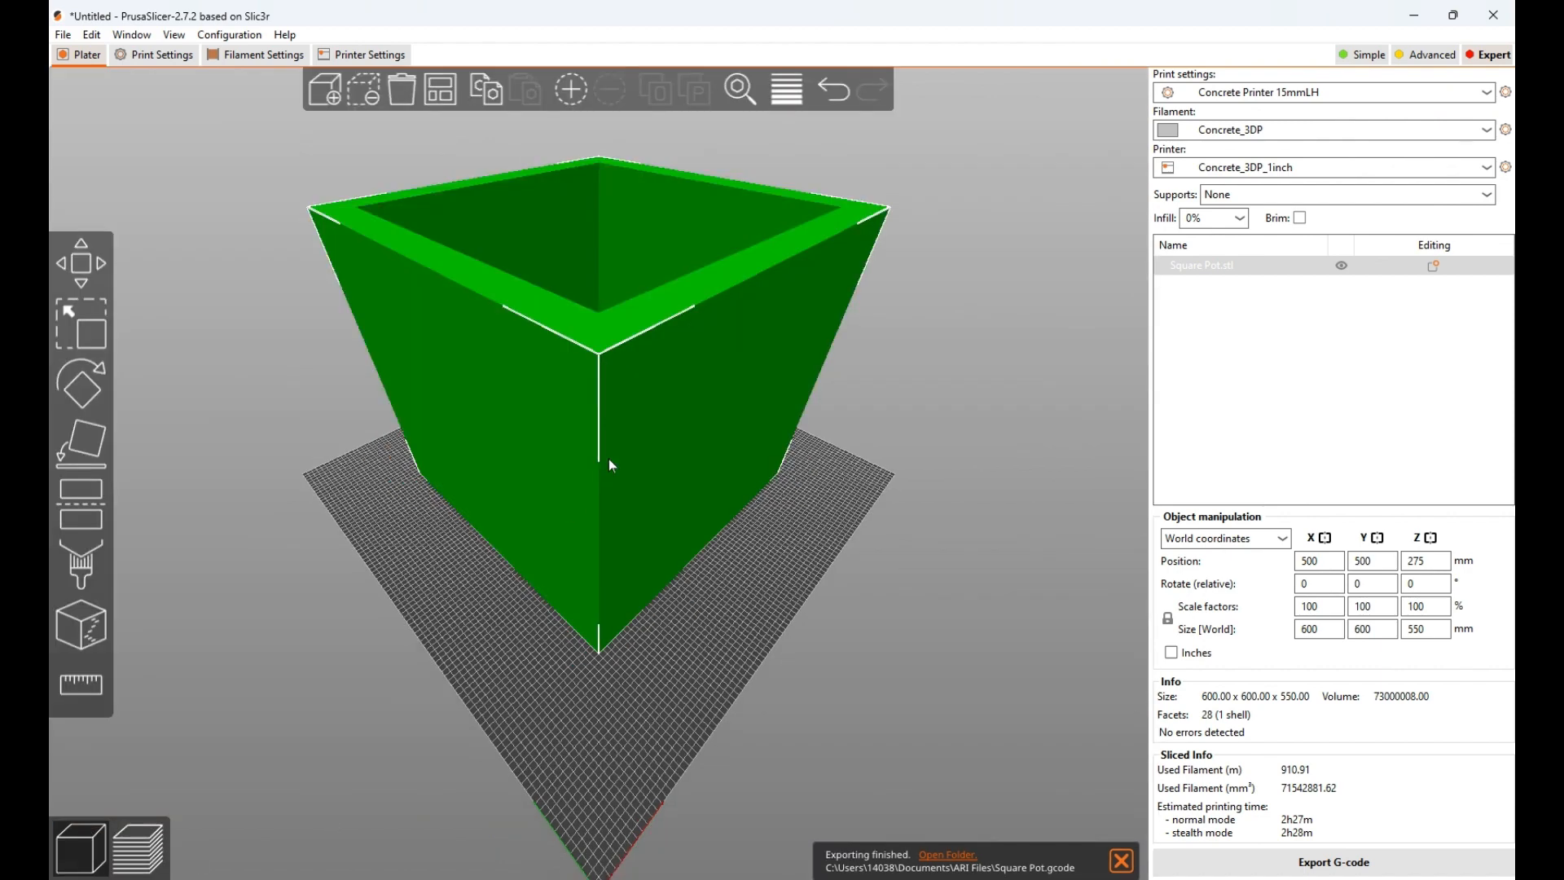
{"action": "key", "text": "Delete"}
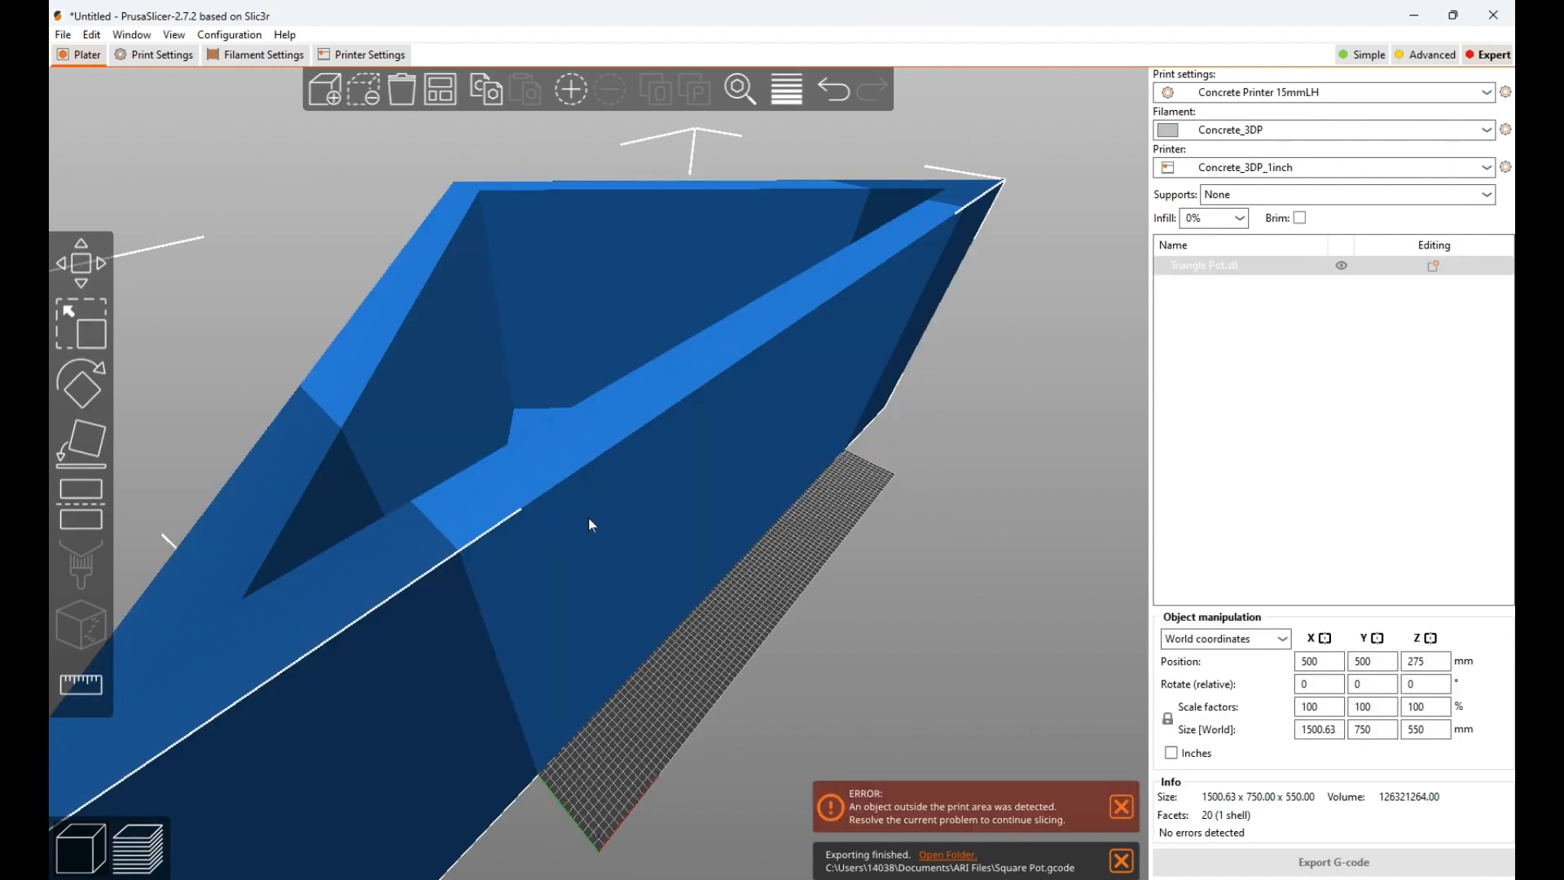
Step: Scale the oversized triangle pot down to about 660 mm in X and 613 mm in Y so it fits the bed
{"action": "scroll", "coordinate": [588, 516], "scroll_direction": "down", "scroll_amount": 2}
{"action": "scroll", "coordinate": [586, 520], "scroll_direction": "up", "scroll_amount": 3}
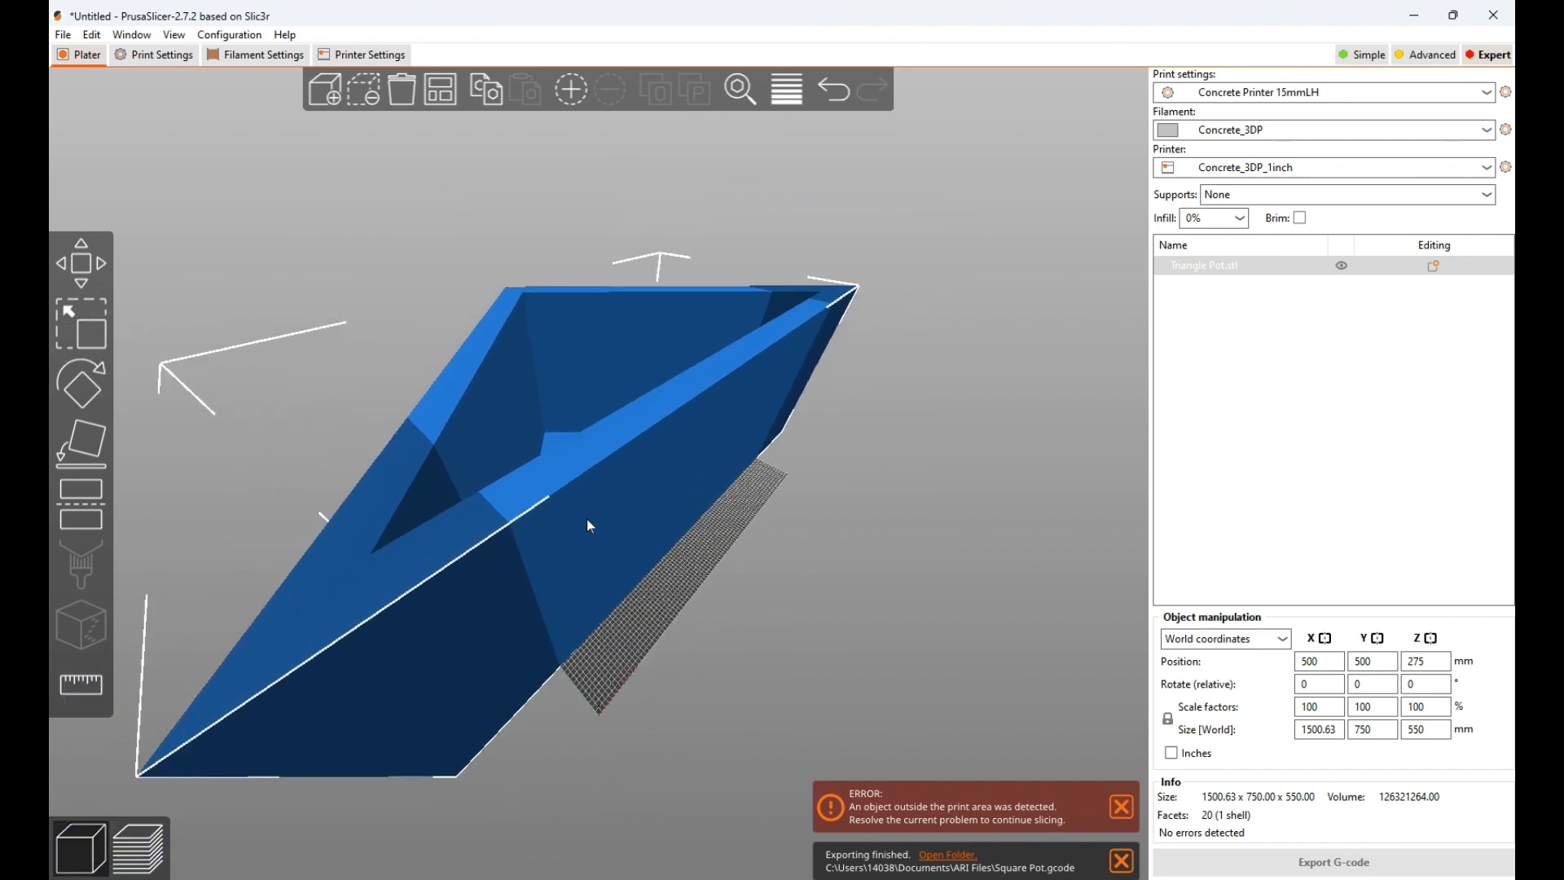
{"action": "scroll", "coordinate": [587, 519], "scroll_direction": "down", "scroll_amount": 2}
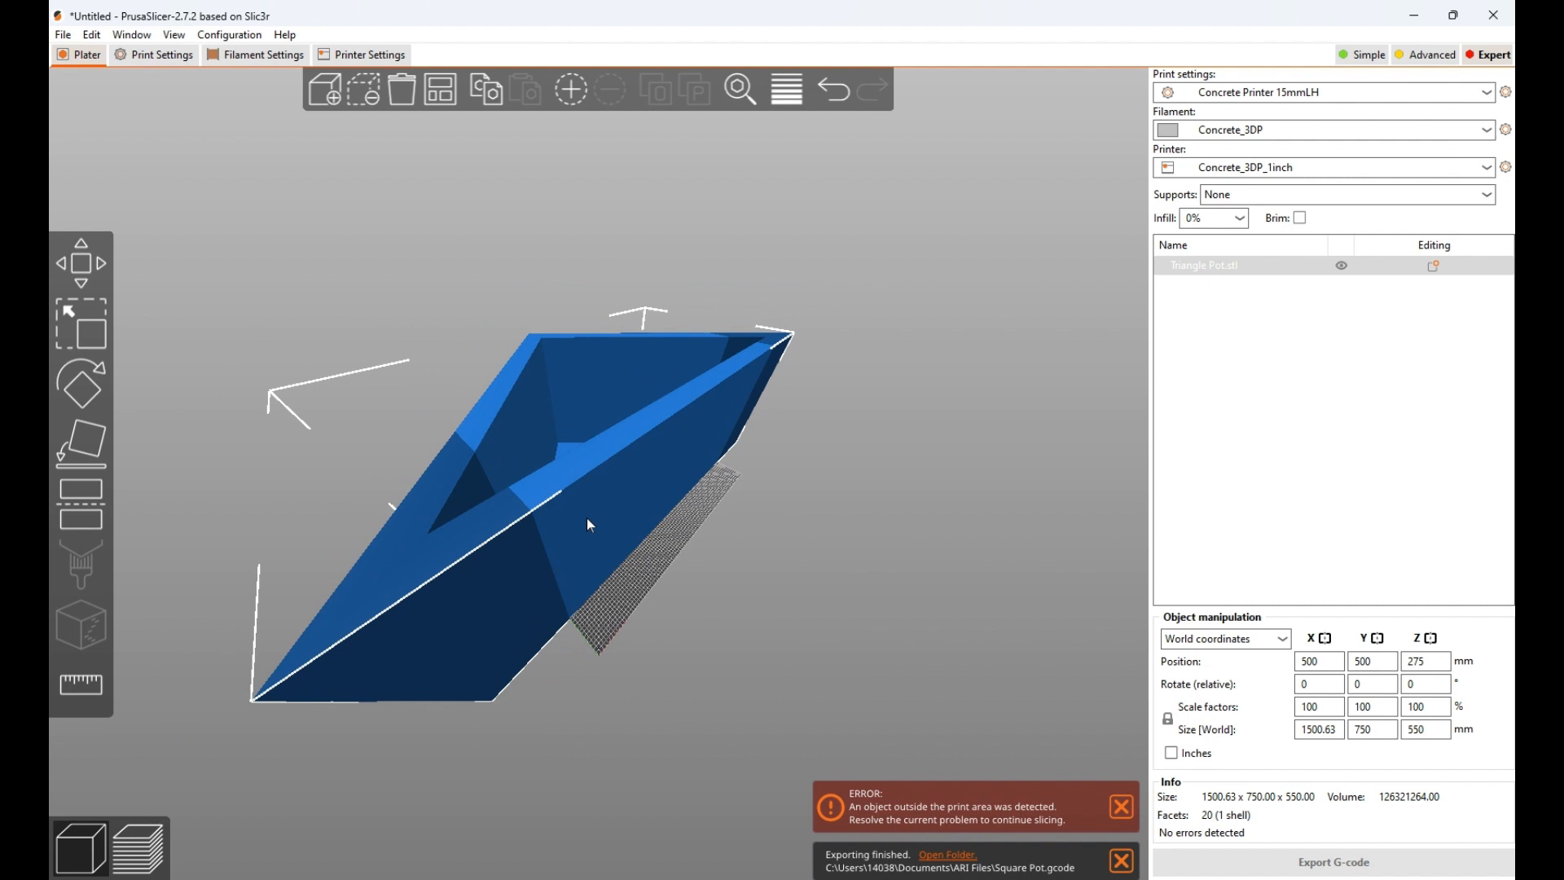
{"action": "left_click", "coordinate": [82, 267]}
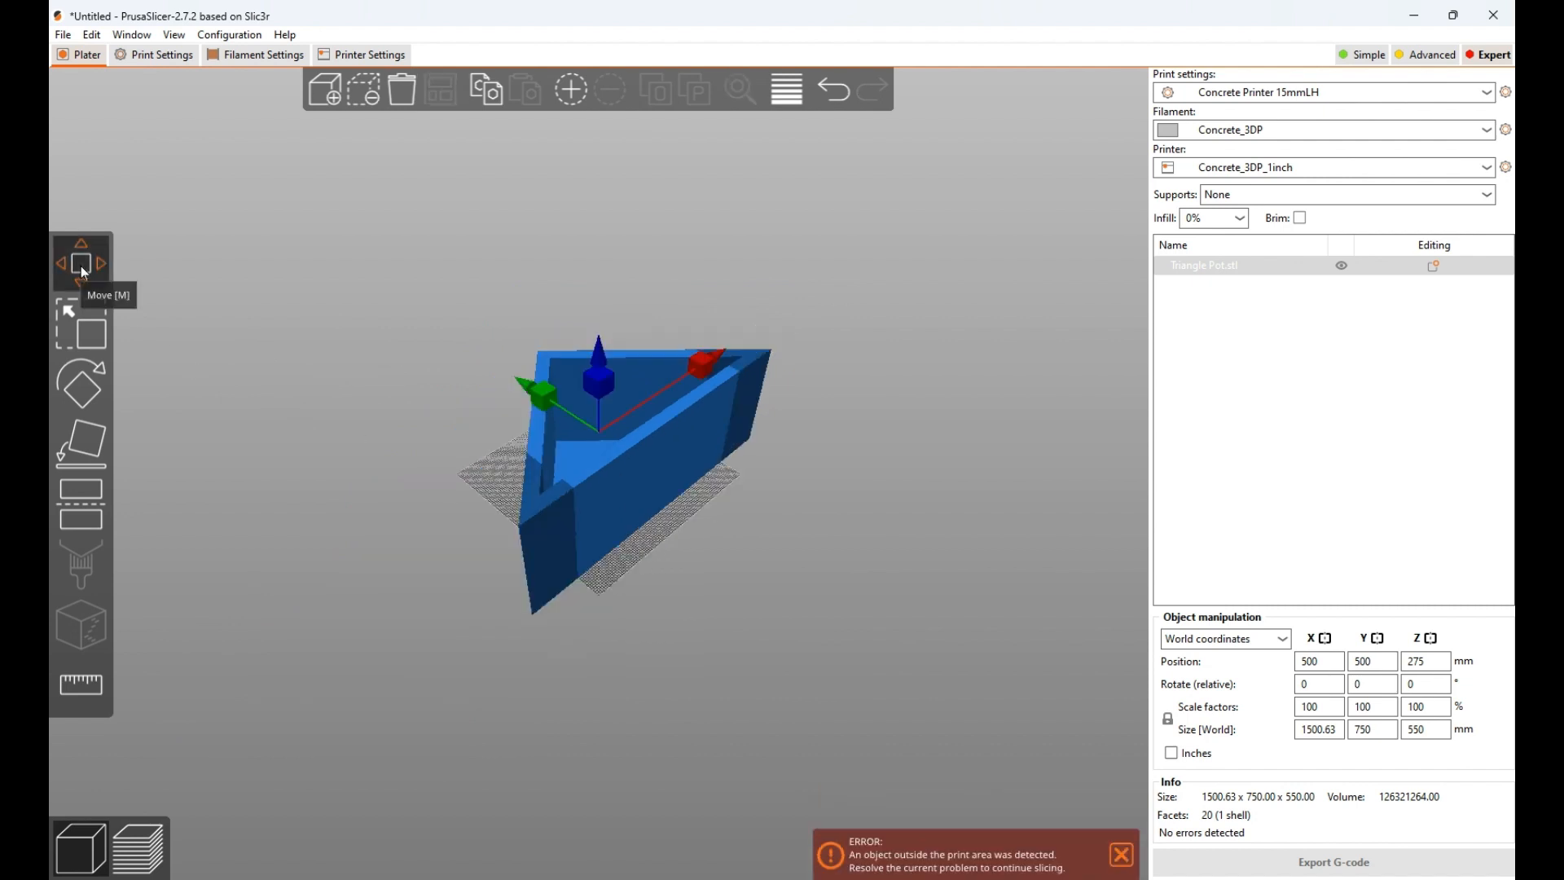
{"action": "left_click", "coordinate": [81, 324]}
{"action": "left_click_drag", "start_coordinate": [464, 519], "coordinate": [576, 482]}
{"action": "left_click_drag", "start_coordinate": [549, 399], "coordinate": [563, 408]}
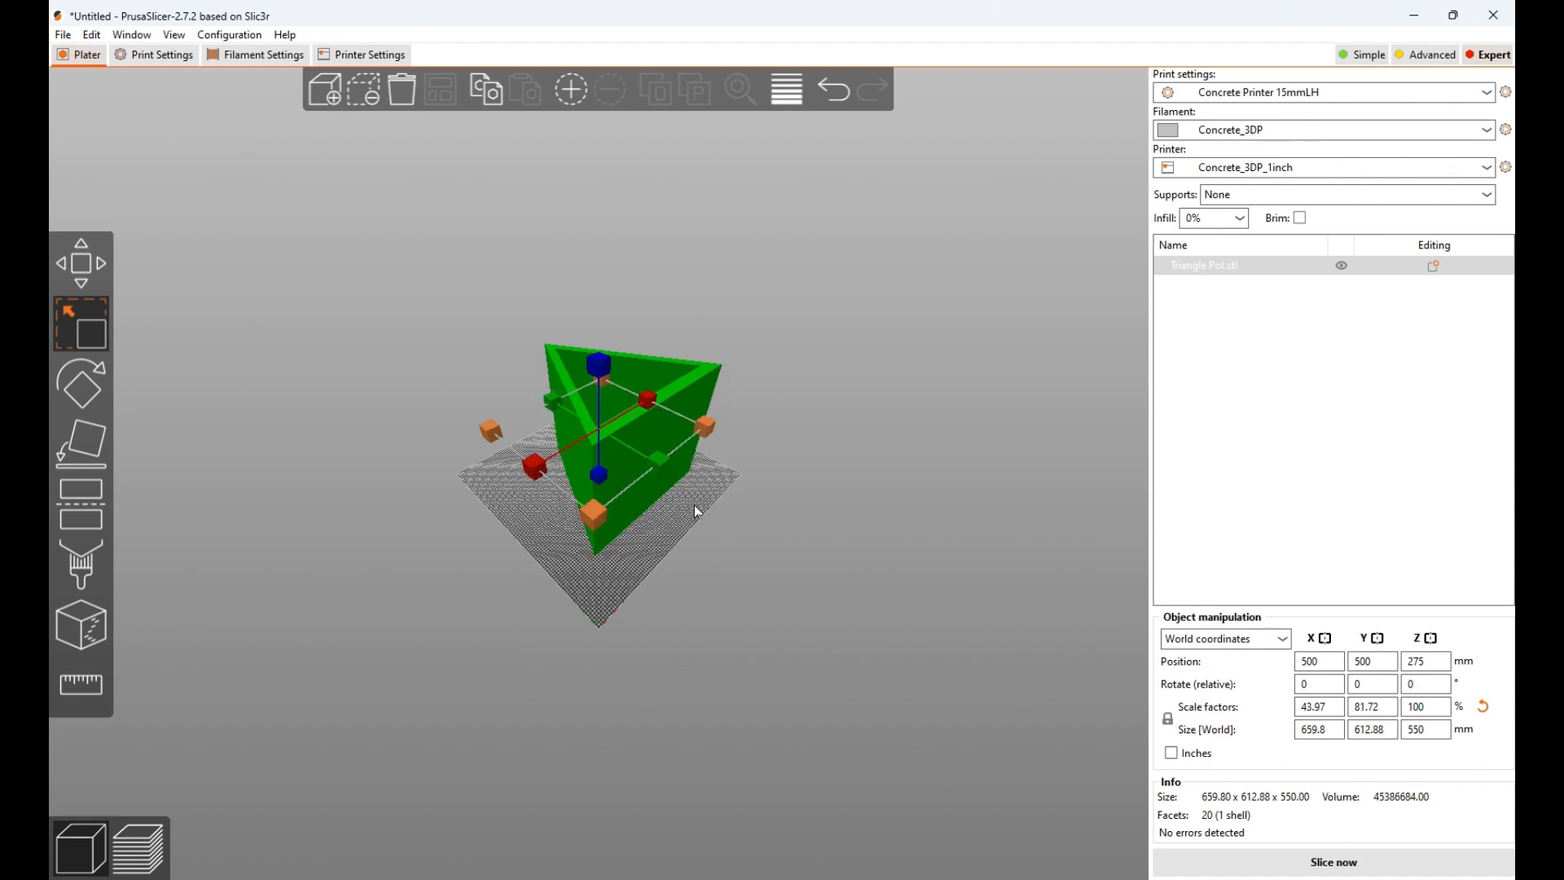
{"action": "scroll", "coordinate": [748, 573], "scroll_direction": "up", "scroll_amount": 10}
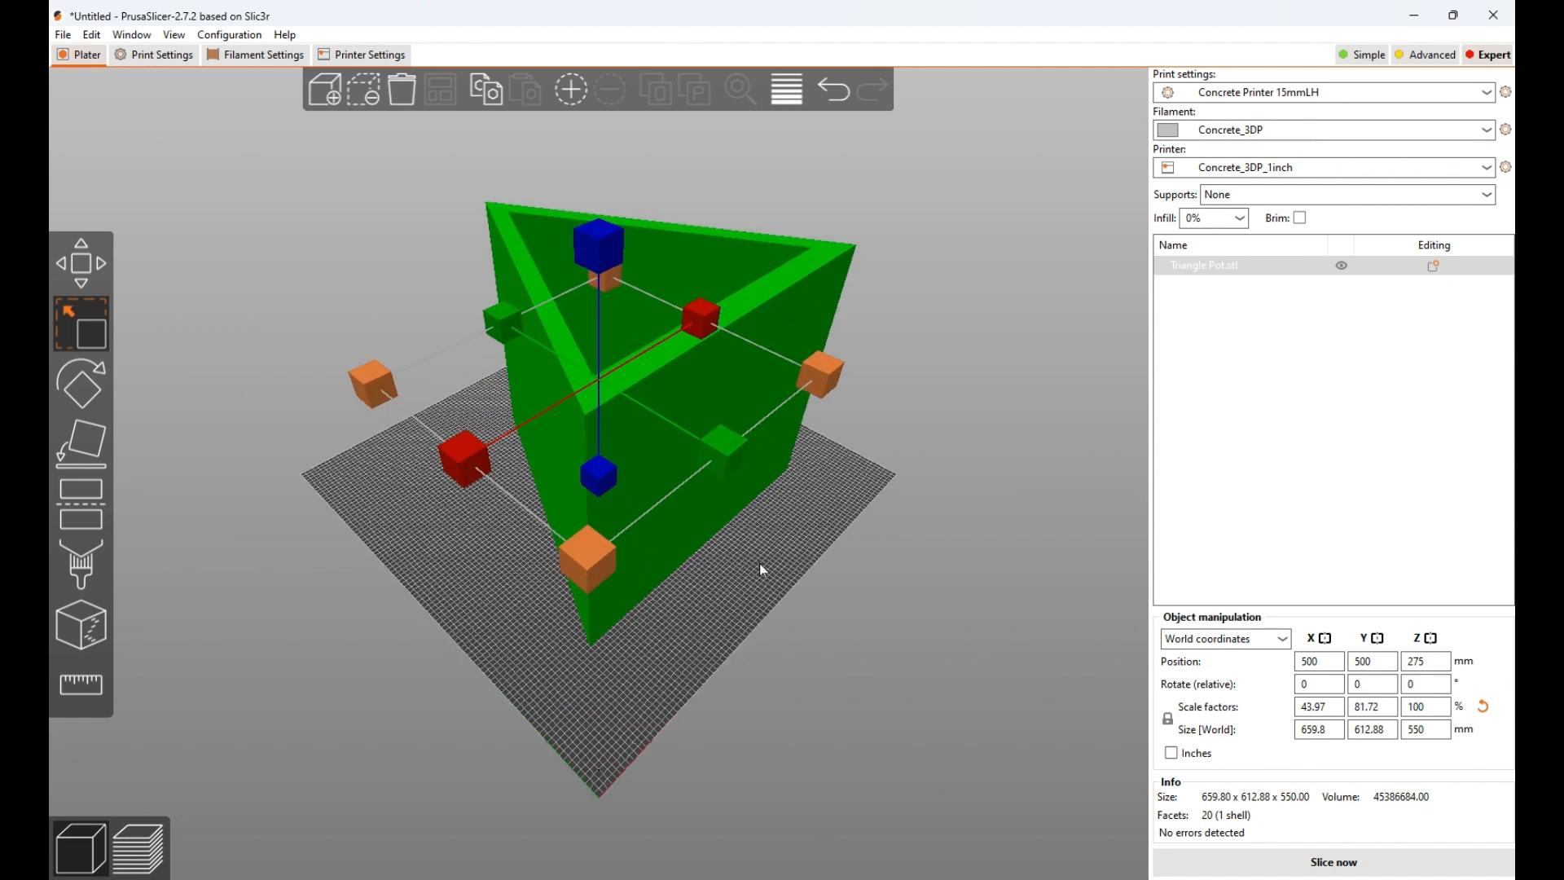
{"action": "scroll", "coordinate": [788, 556], "scroll_direction": "down", "scroll_amount": 5}
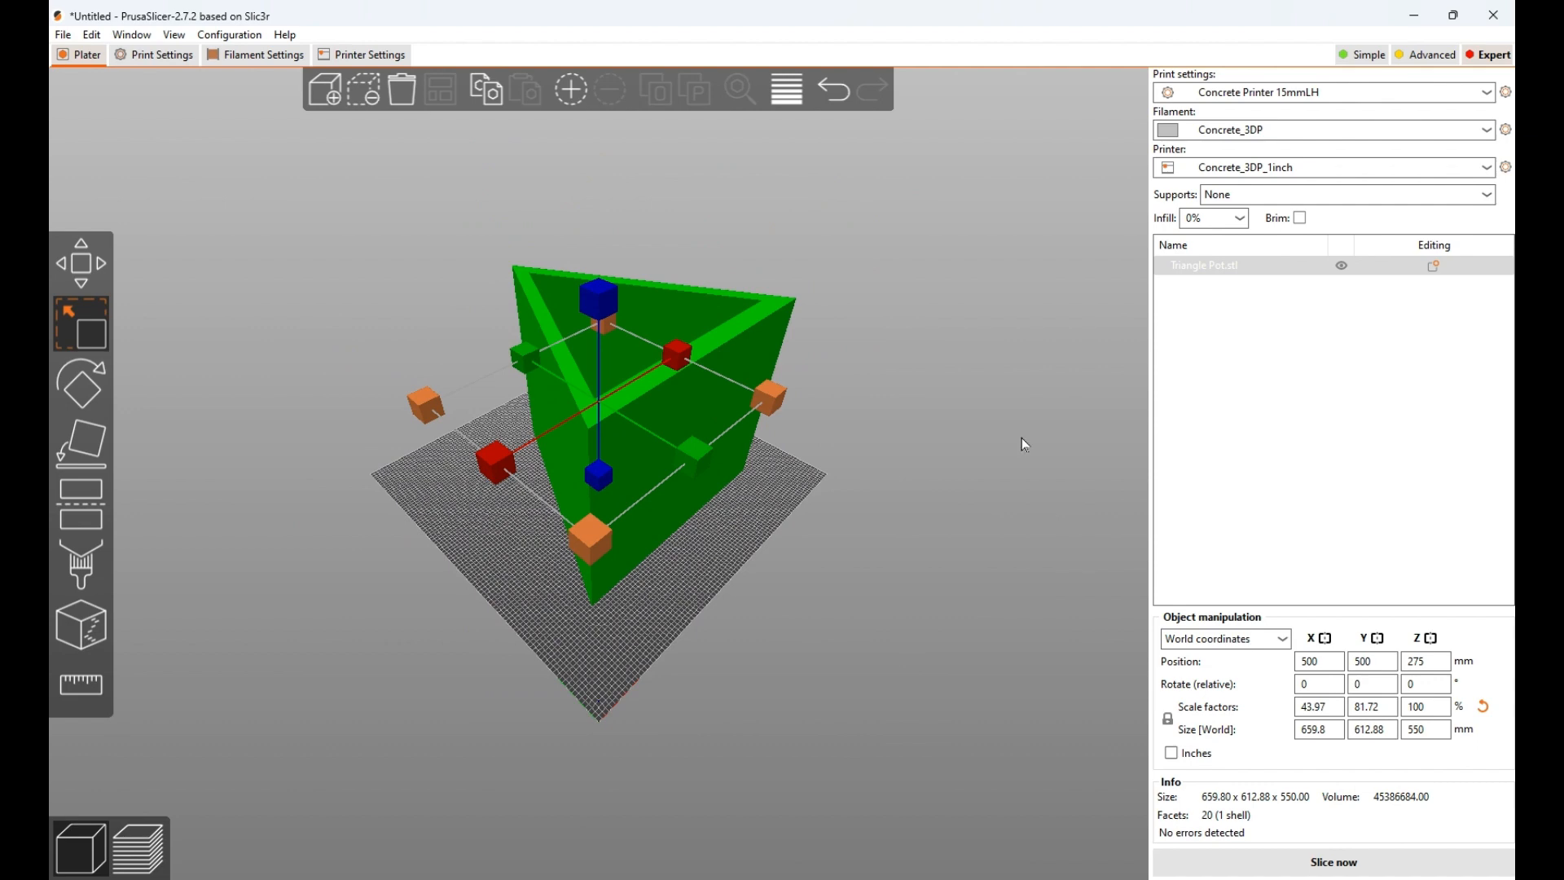
Step: Slice the triangle pot and export its G-code as Triangle Pot in the ARI Files folder
{"action": "left_click", "coordinate": [1291, 864]}
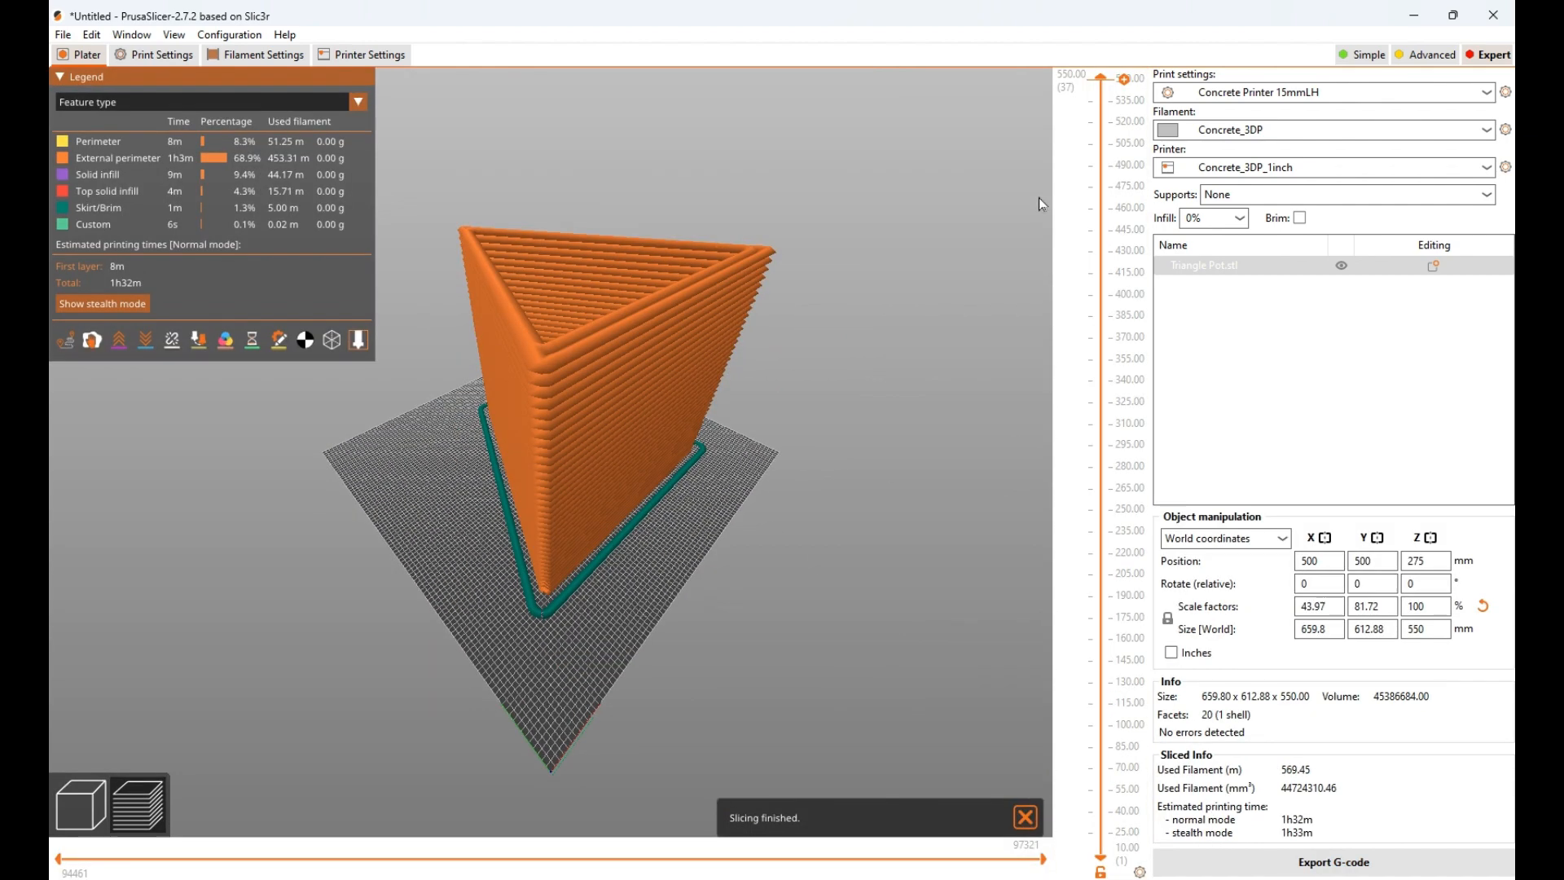
{"action": "mouse_move", "coordinate": [1102, 80]}
{"action": "left_mouse_down"}
{"action": "mouse_move", "coordinate": [1102, 856]}
{"action": "mouse_move", "coordinate": [1102, 140]}
{"action": "mouse_move", "coordinate": [1122, 101]}
{"action": "left_mouse_up"}
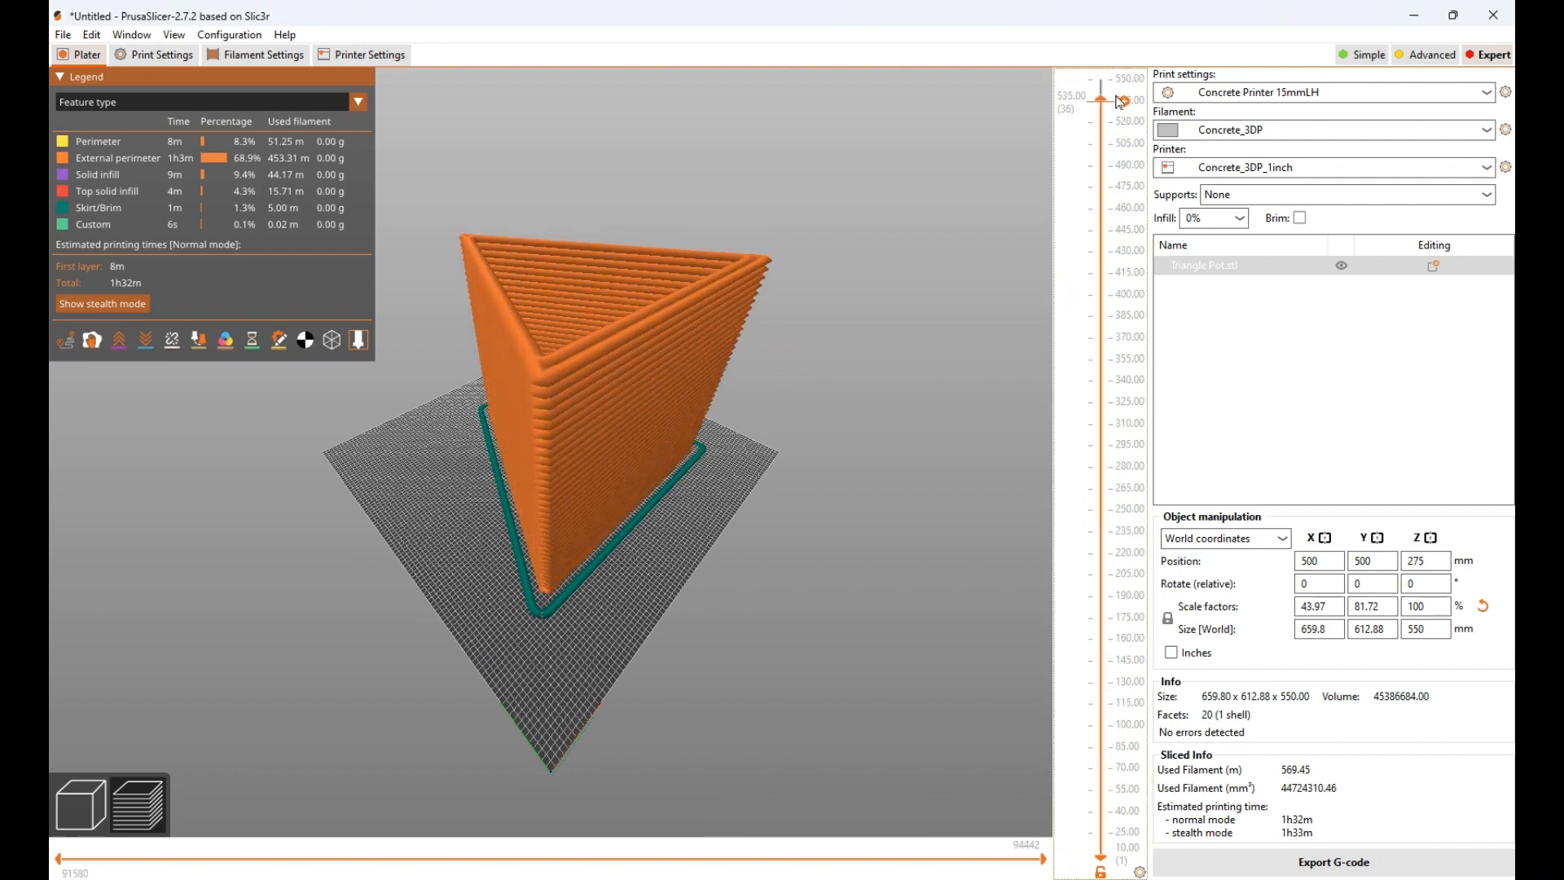
{"action": "left_click", "coordinate": [1259, 868]}
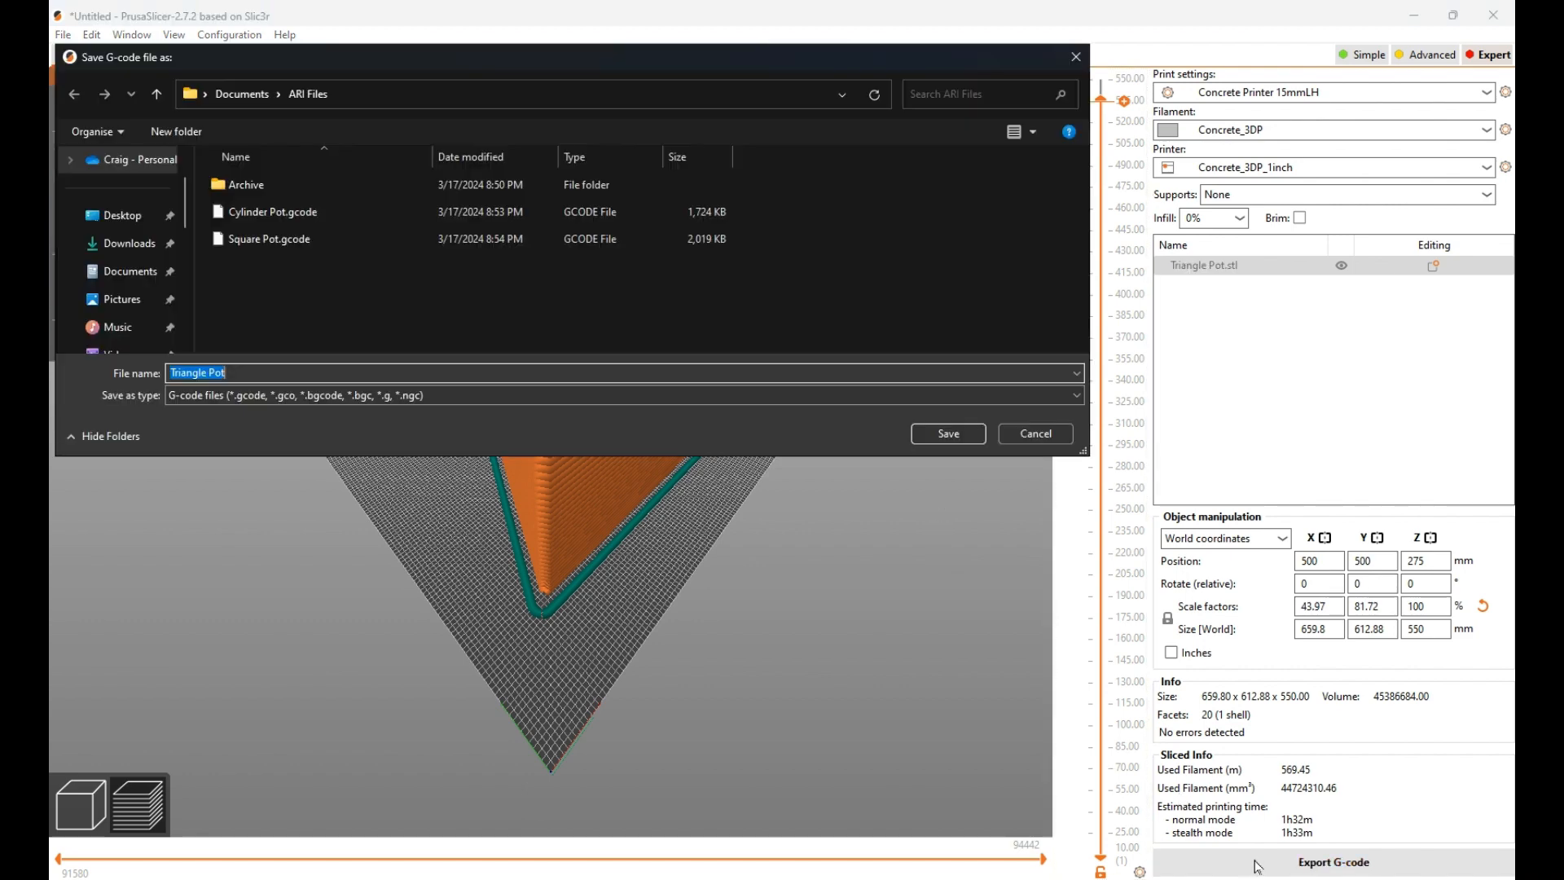
{"action": "left_click", "coordinate": [945, 437]}
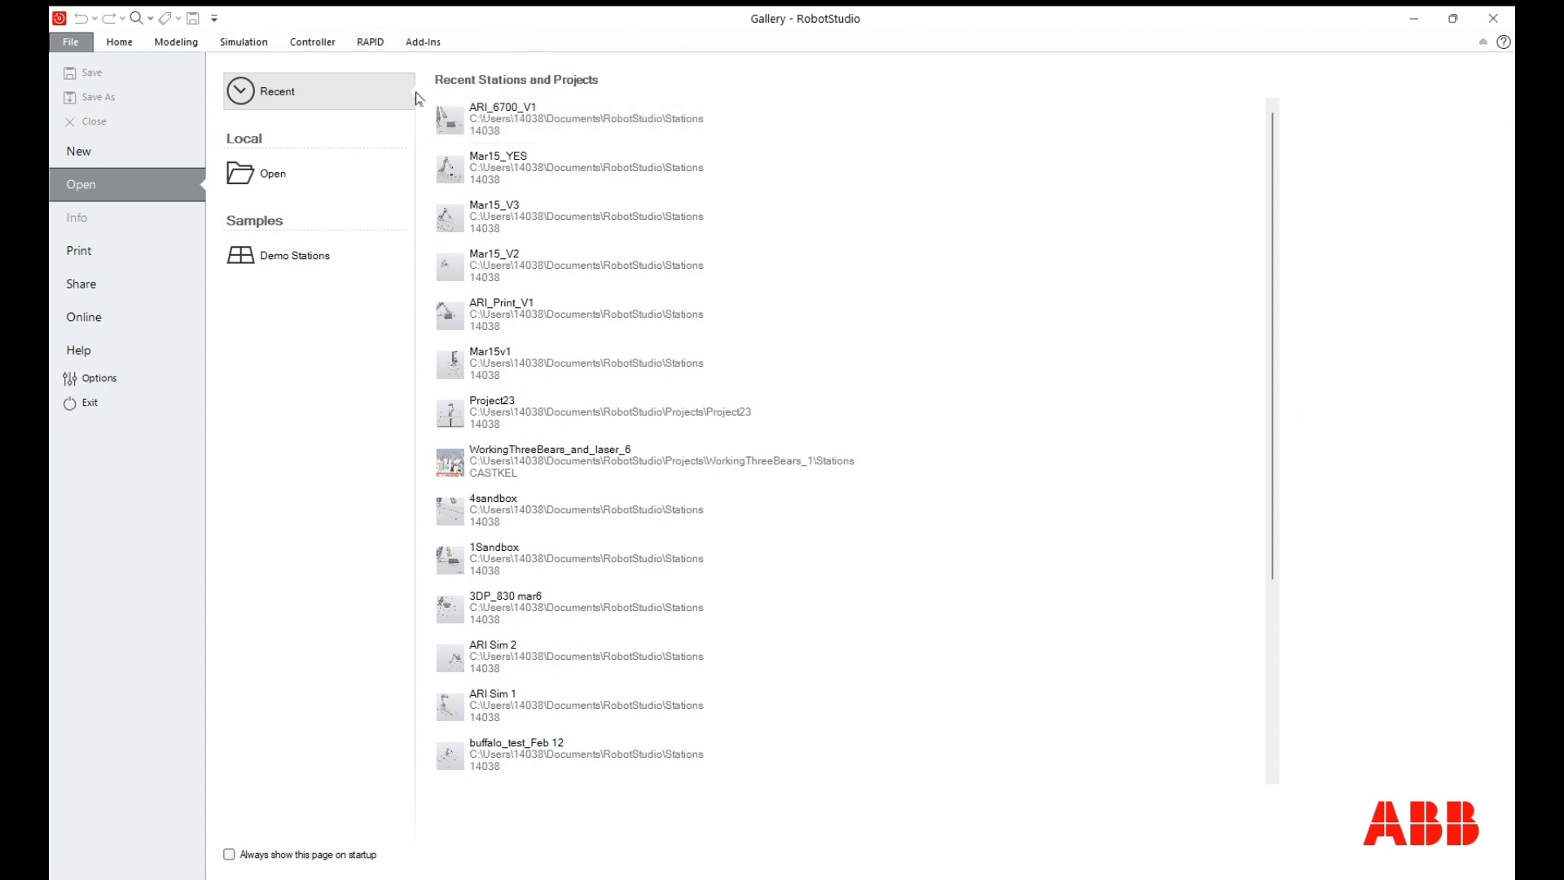
Step: Open the recent station ARI_6700_V1 in RobotStudio and frame the robot and print pallet in the view
{"action": "left_click", "coordinate": [497, 122]}
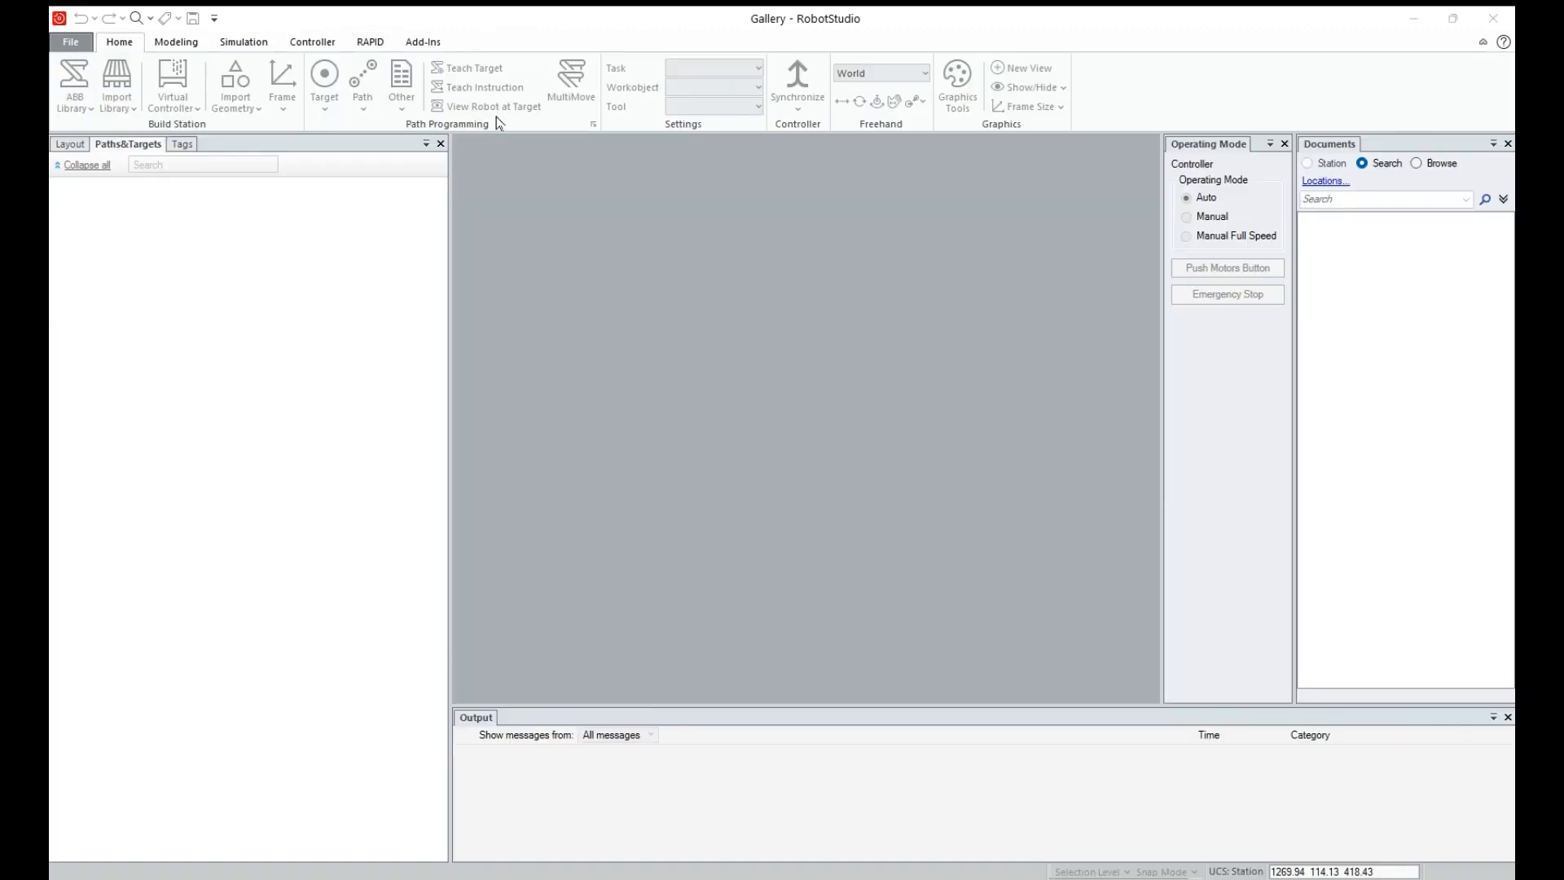
{"action": "scroll", "coordinate": [574, 399], "scroll_direction": "down", "scroll_amount": 3}
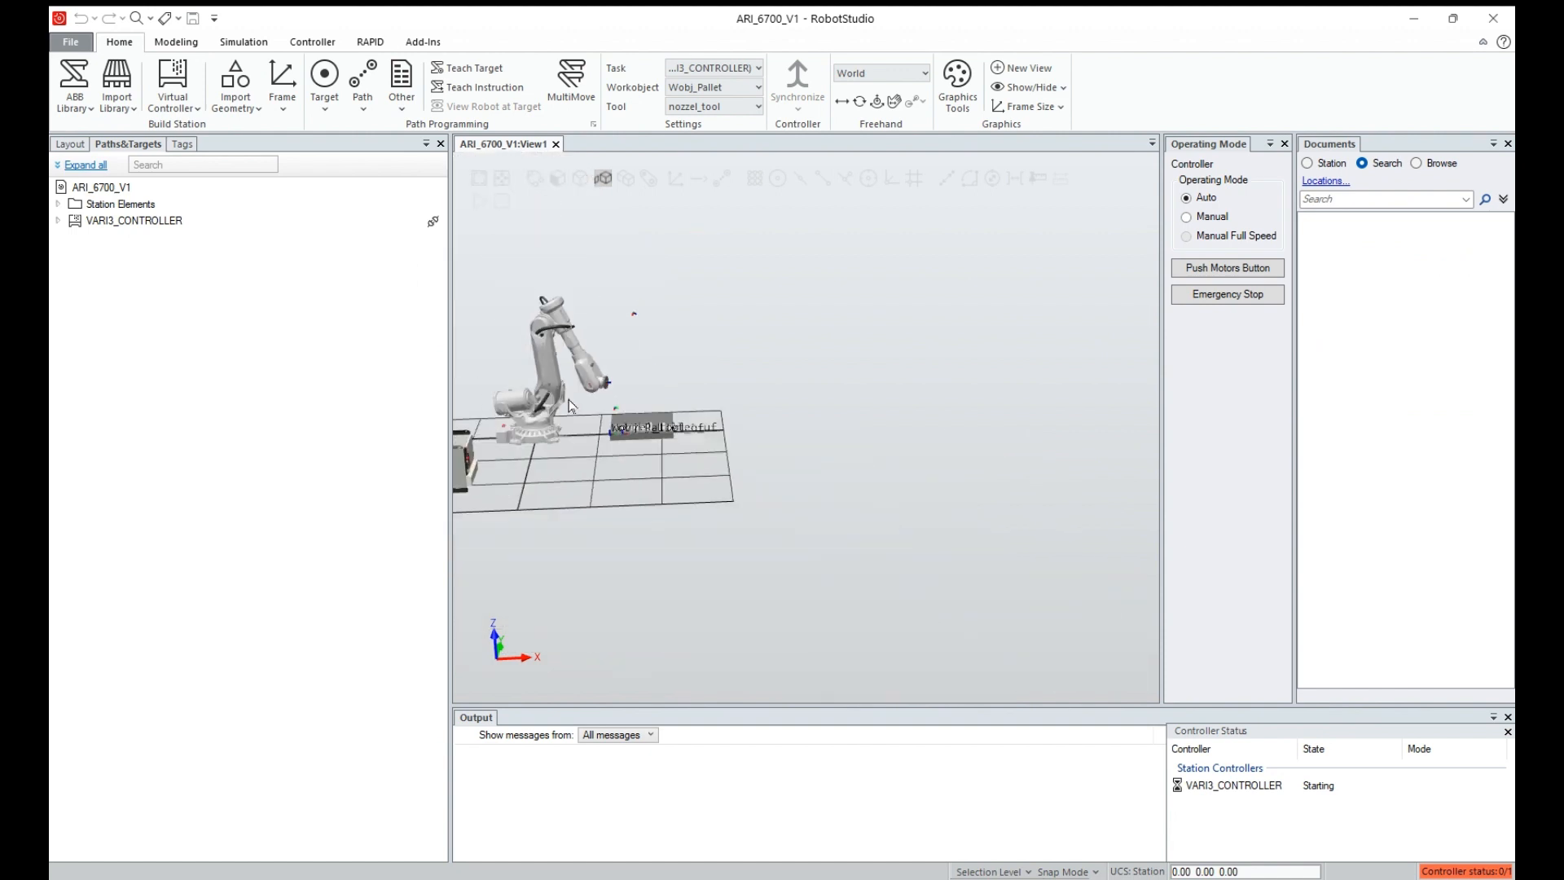
{"action": "left_click_drag", "start_coordinate": [510, 420], "coordinate": [578, 486], "text": "ctrl+shift"}
{"action": "scroll", "coordinate": [684, 444], "scroll_direction": "up", "scroll_amount": 2}
{"action": "scroll", "coordinate": [687, 446], "scroll_direction": "up", "scroll_amount": 2}
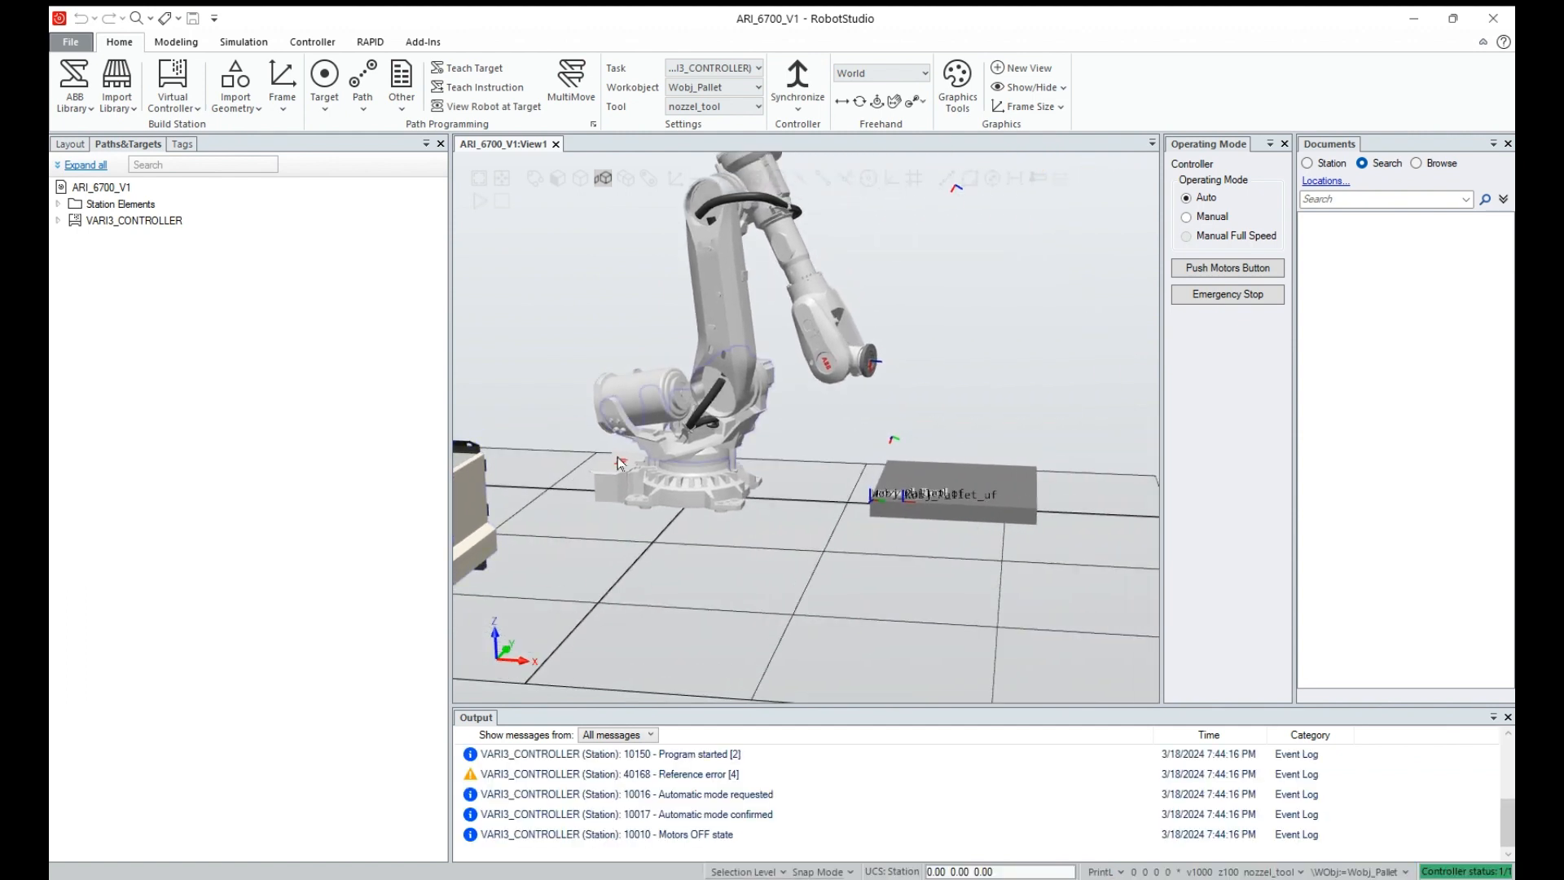
Step: Start the 3D Printing PowerPac and open Cylinder Pot.gcode from the ARI Files folder for import
{"action": "left_click_drag", "start_coordinate": [673, 426], "coordinate": [694, 416], "text": "ctrl+shift"}
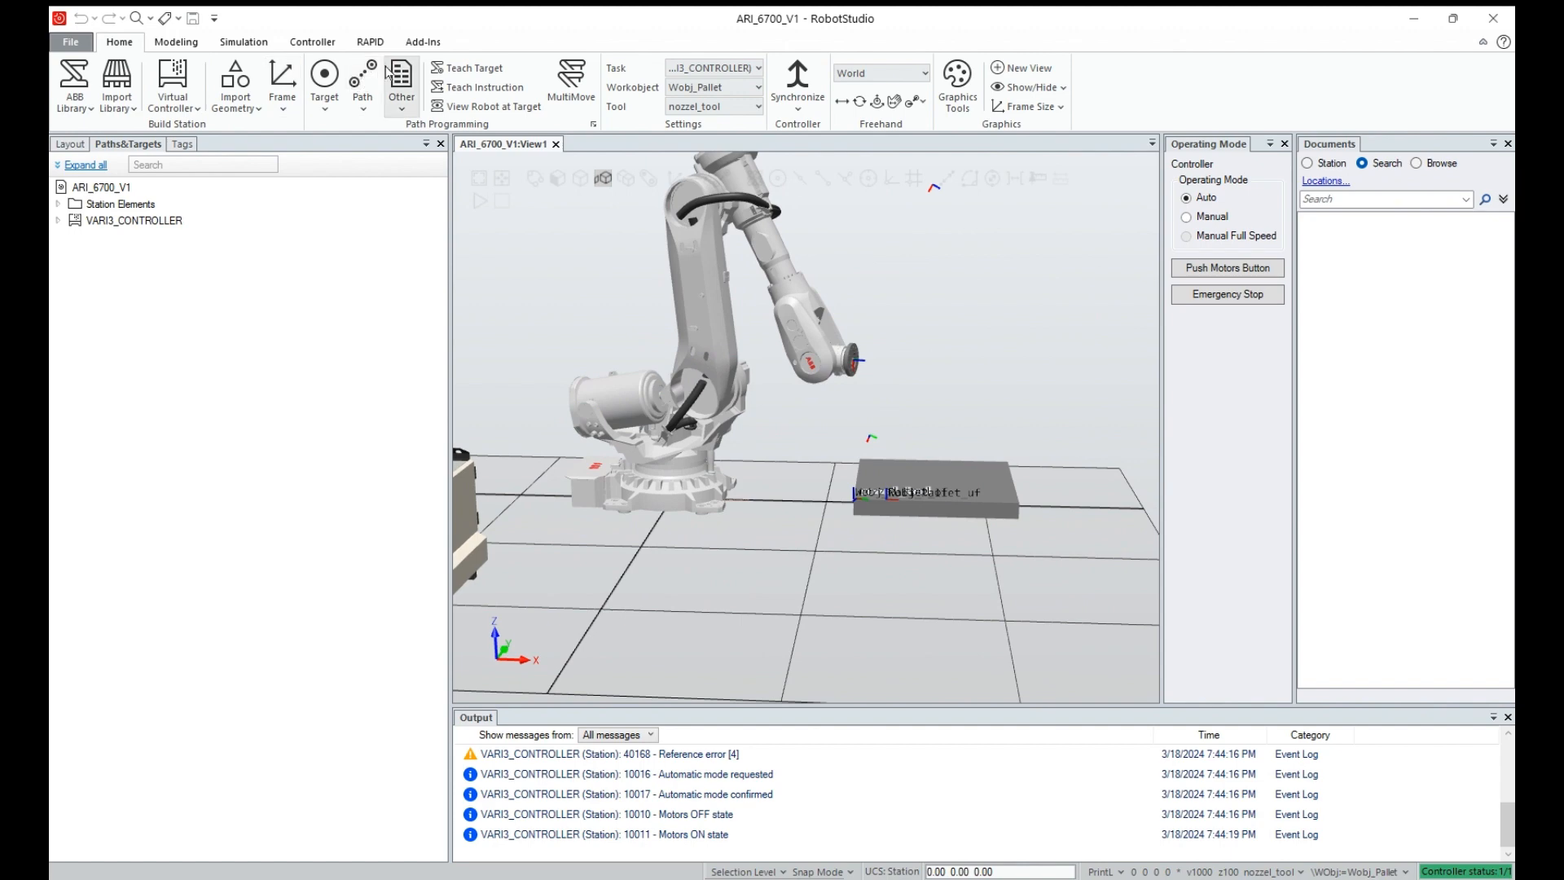
{"action": "left_click", "coordinate": [370, 42]}
{"action": "left_click", "coordinate": [411, 46]}
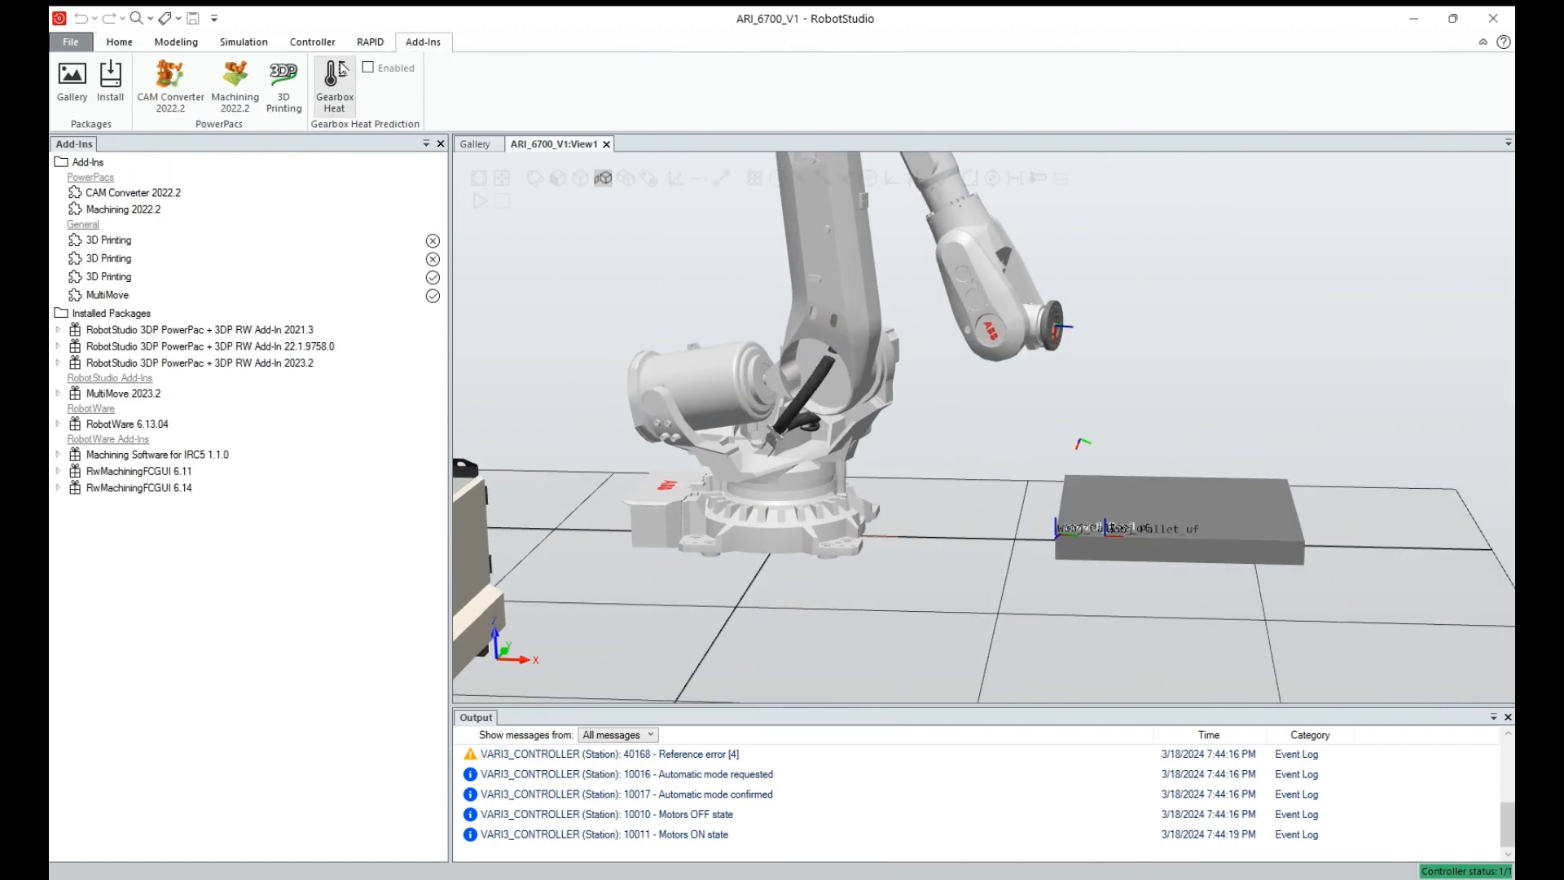
{"action": "left_click", "coordinate": [279, 99]}
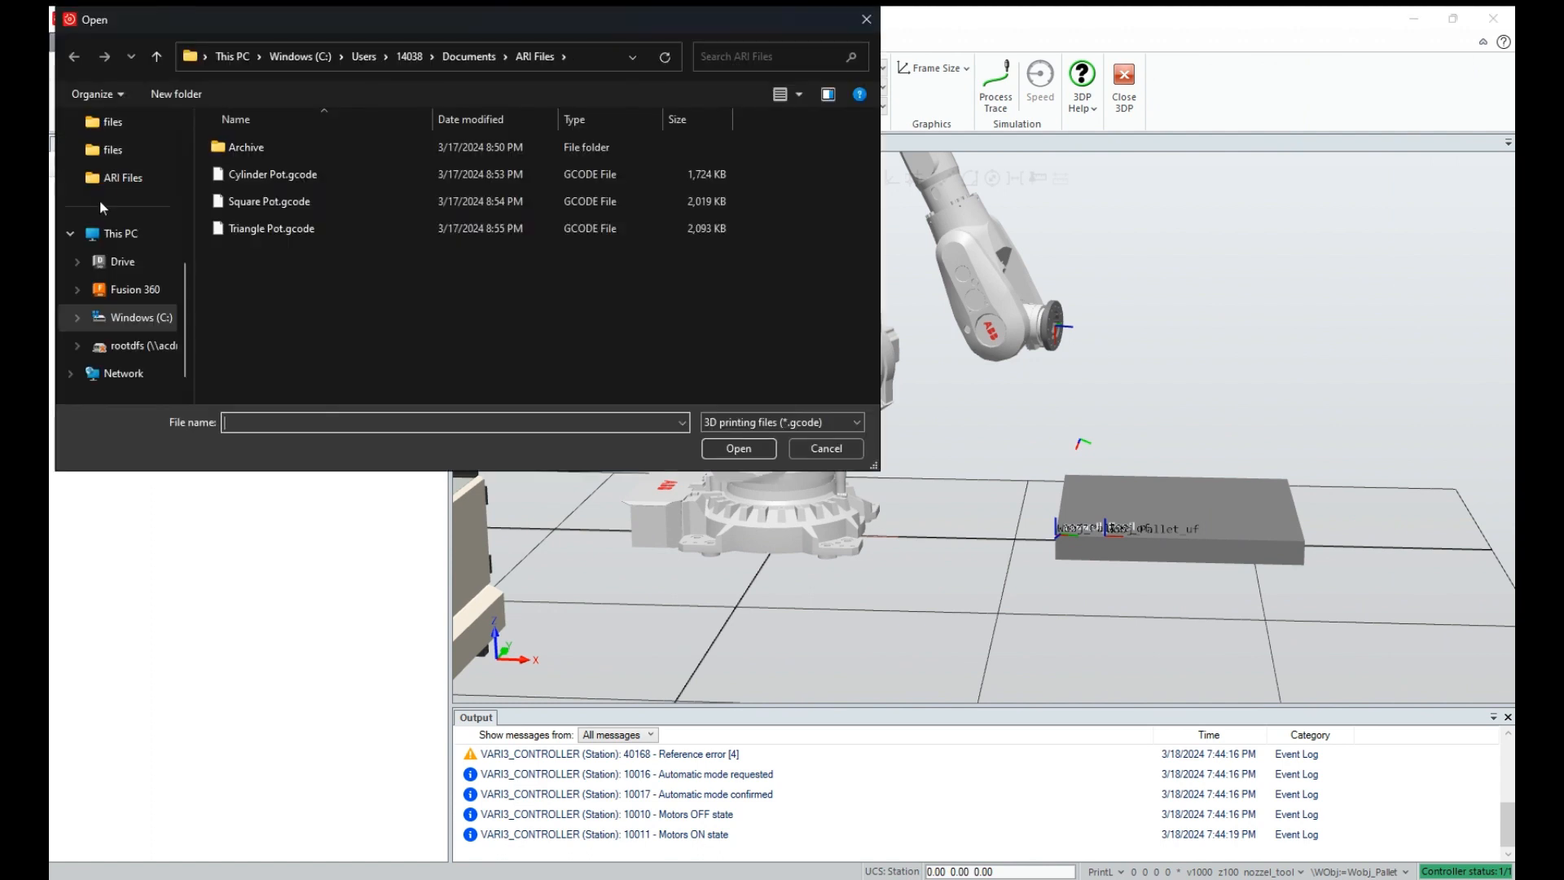
{"action": "left_click", "coordinate": [251, 175]}
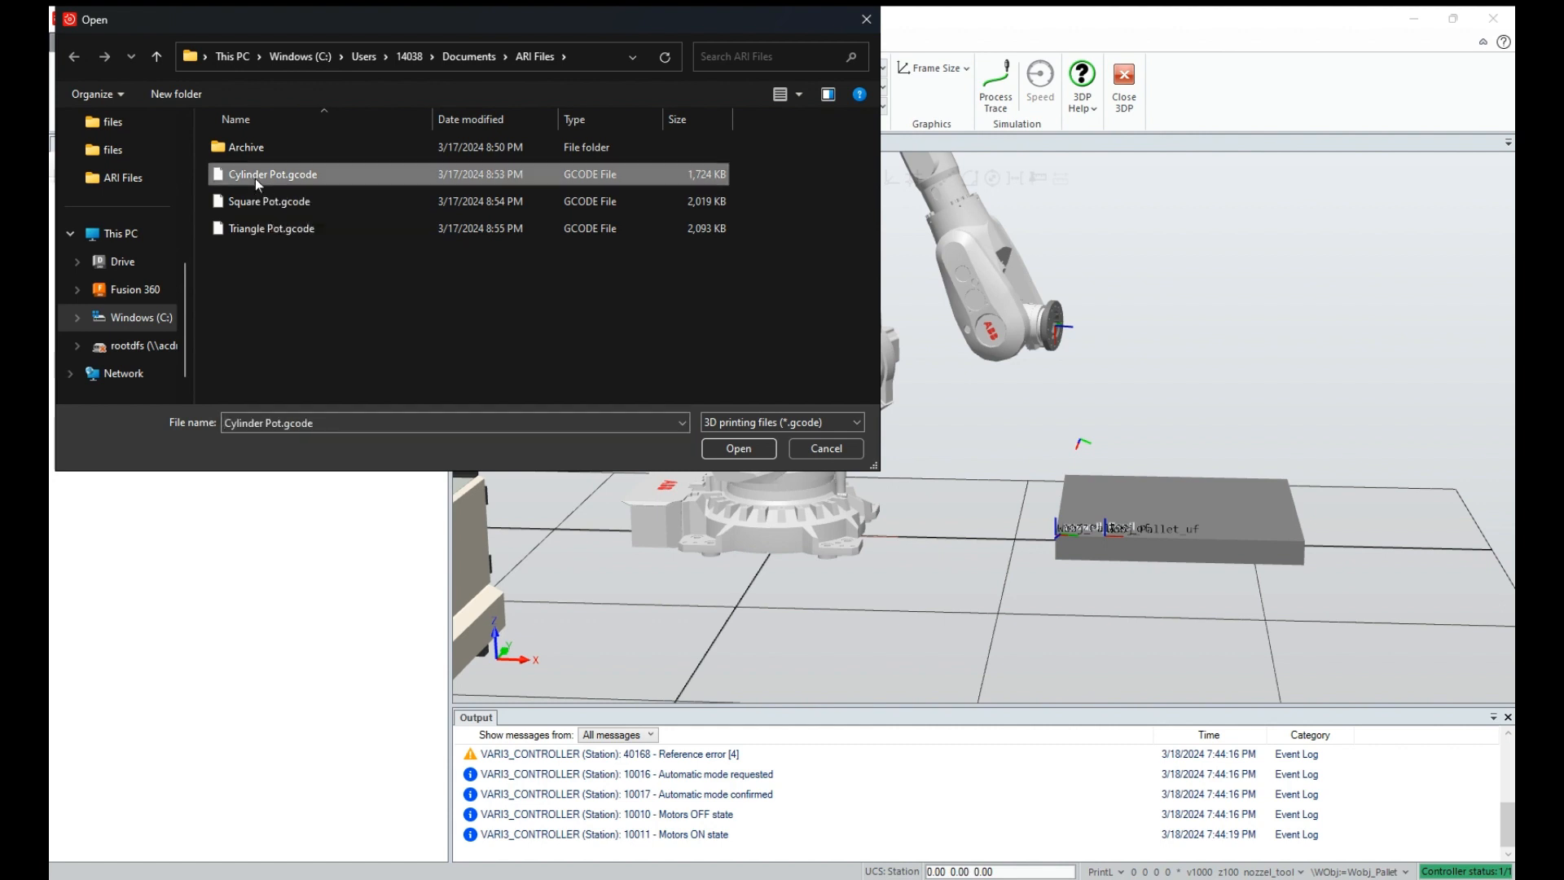
{"action": "left_click", "coordinate": [738, 448]}
Step: Import all layers of the cylinder pot G-code into the station with orientation included
{"action": "scroll", "coordinate": [583, 521], "scroll_direction": "down", "scroll_amount": 2}
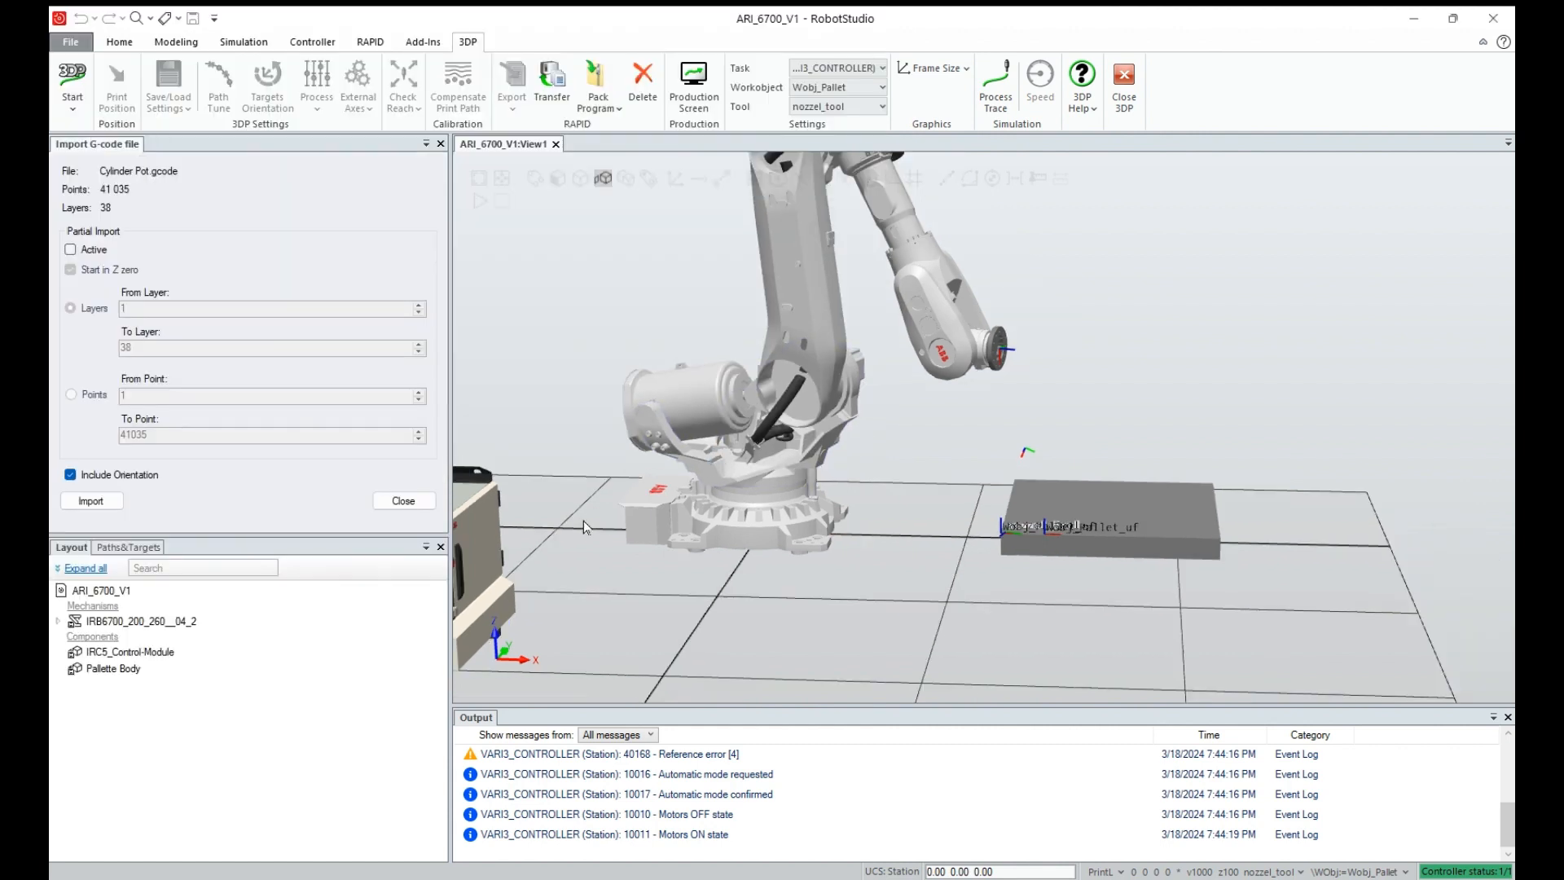
{"action": "scroll", "coordinate": [583, 521], "scroll_direction": "down", "scroll_amount": 3}
{"action": "scroll", "coordinate": [932, 495], "scroll_direction": "down", "scroll_amount": 1}
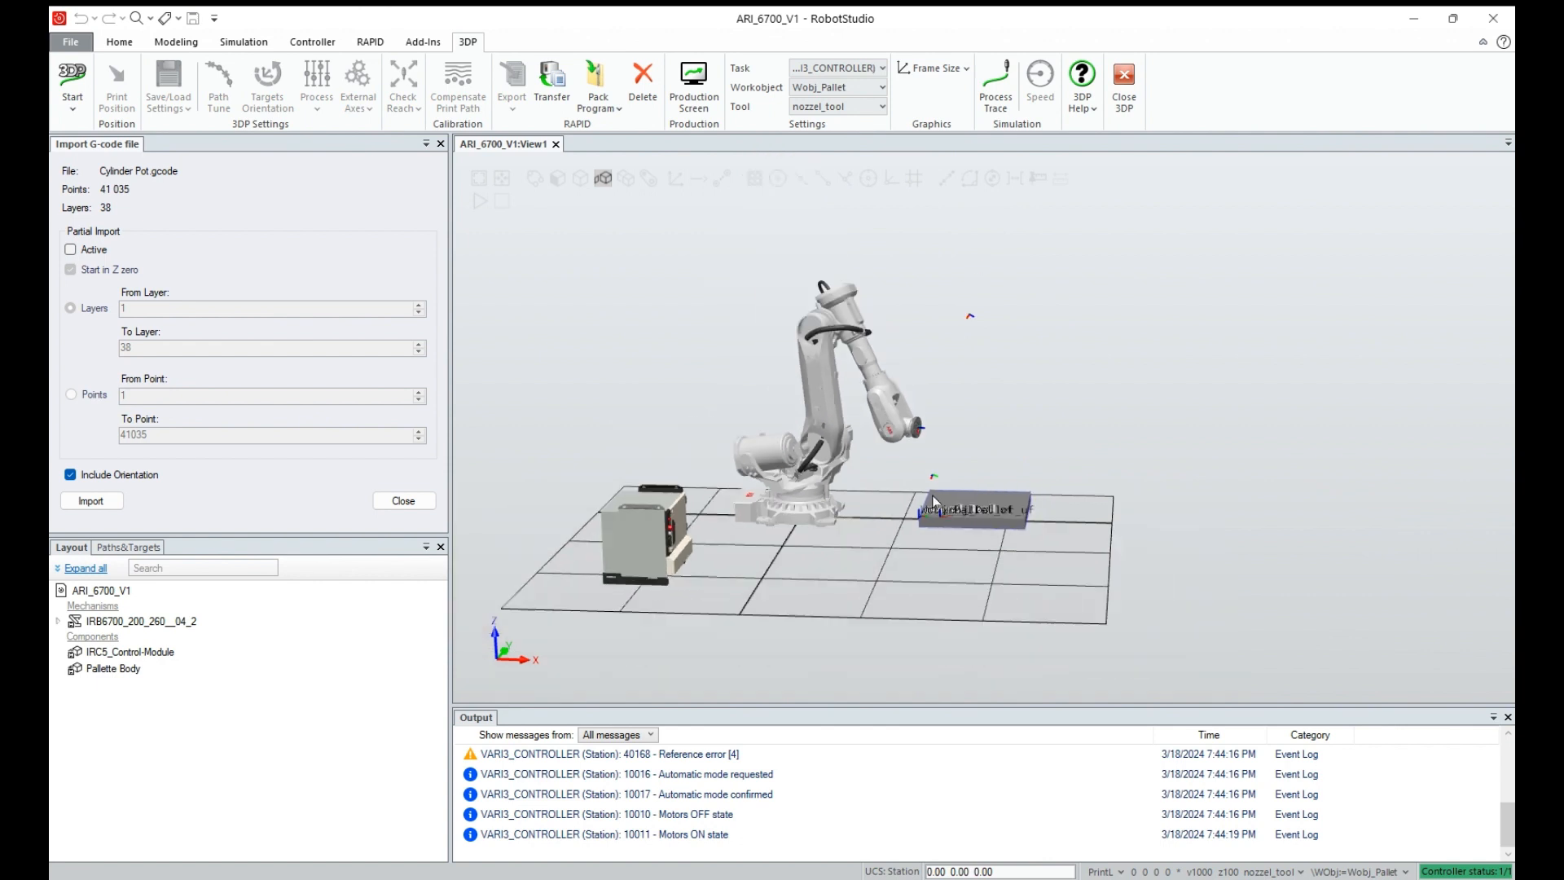
{"action": "scroll", "coordinate": [932, 495], "scroll_direction": "up", "scroll_amount": 2}
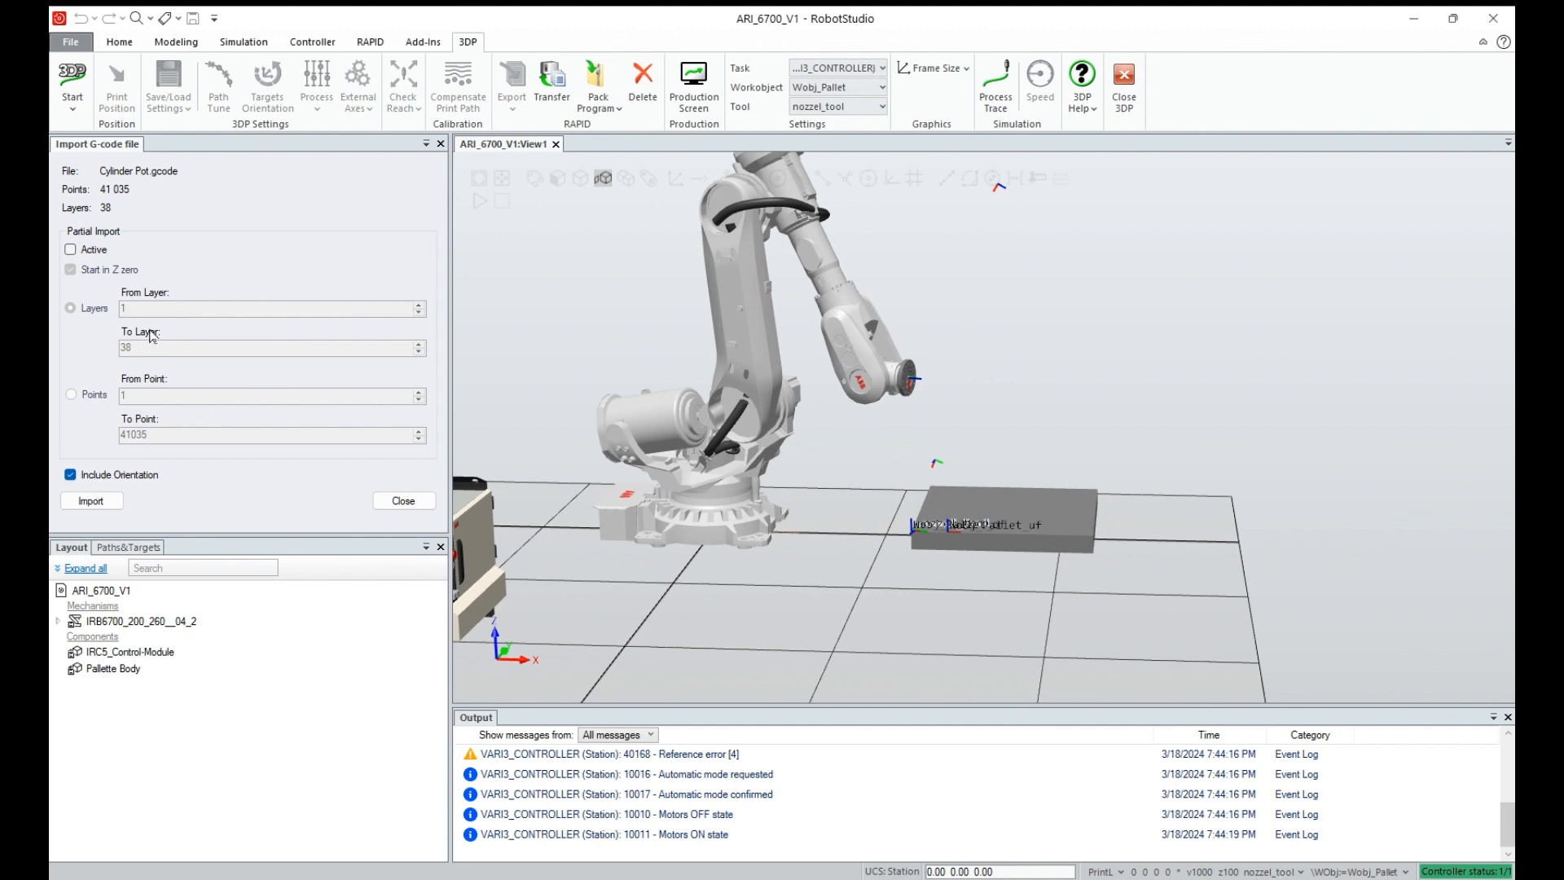
{"action": "left_click", "coordinate": [90, 500]}
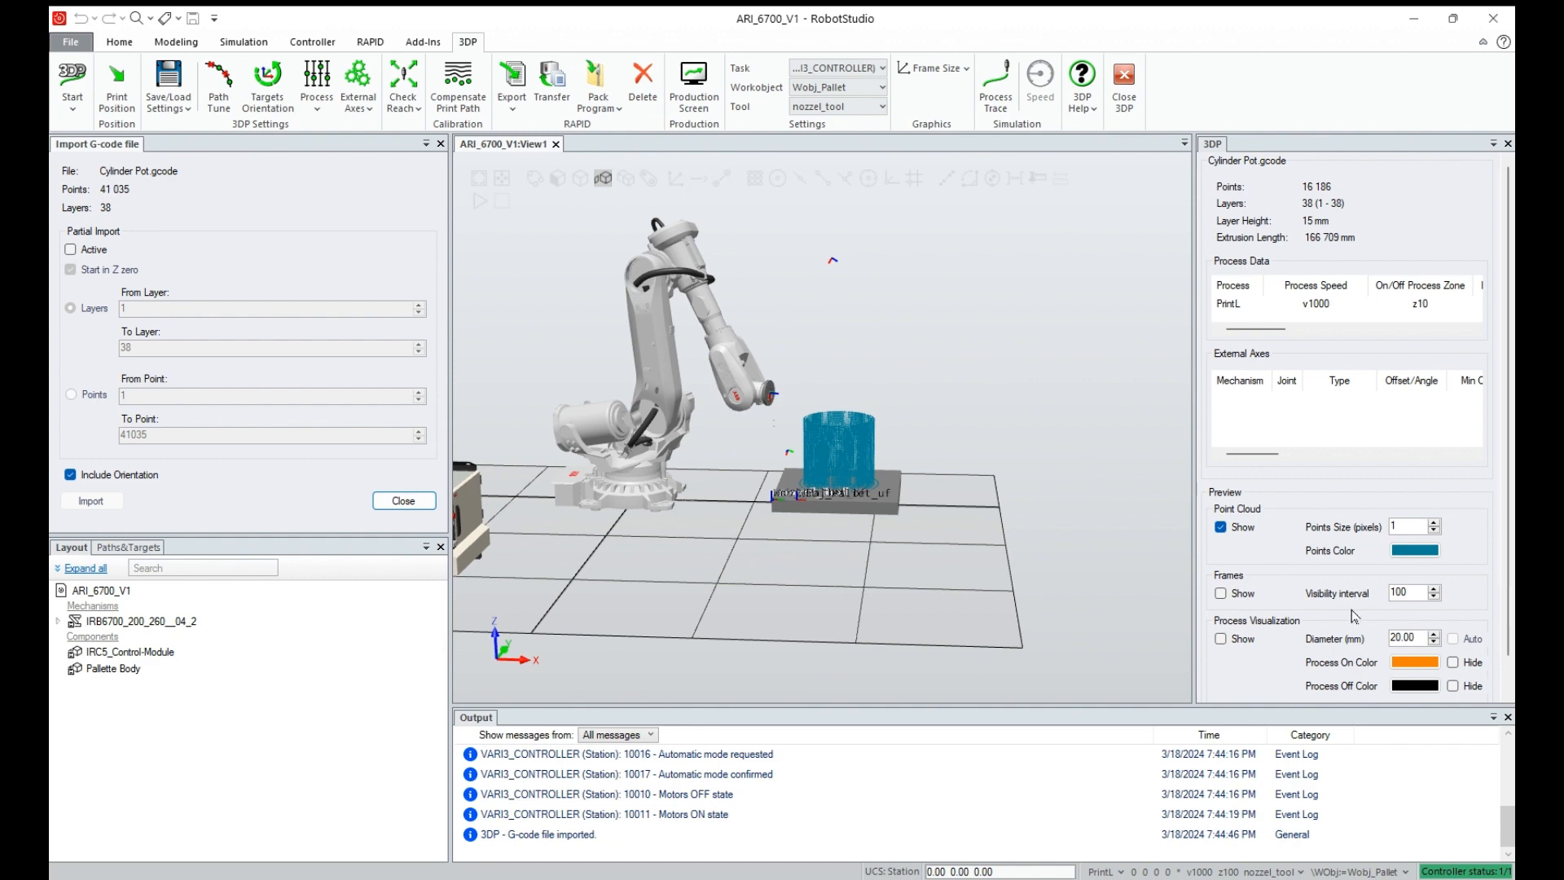
Step: Inspect the imported cylinder's point cloud on the pallet and review its print position and path tune settings
{"action": "scroll", "coordinate": [802, 485], "scroll_direction": "up", "scroll_amount": 3}
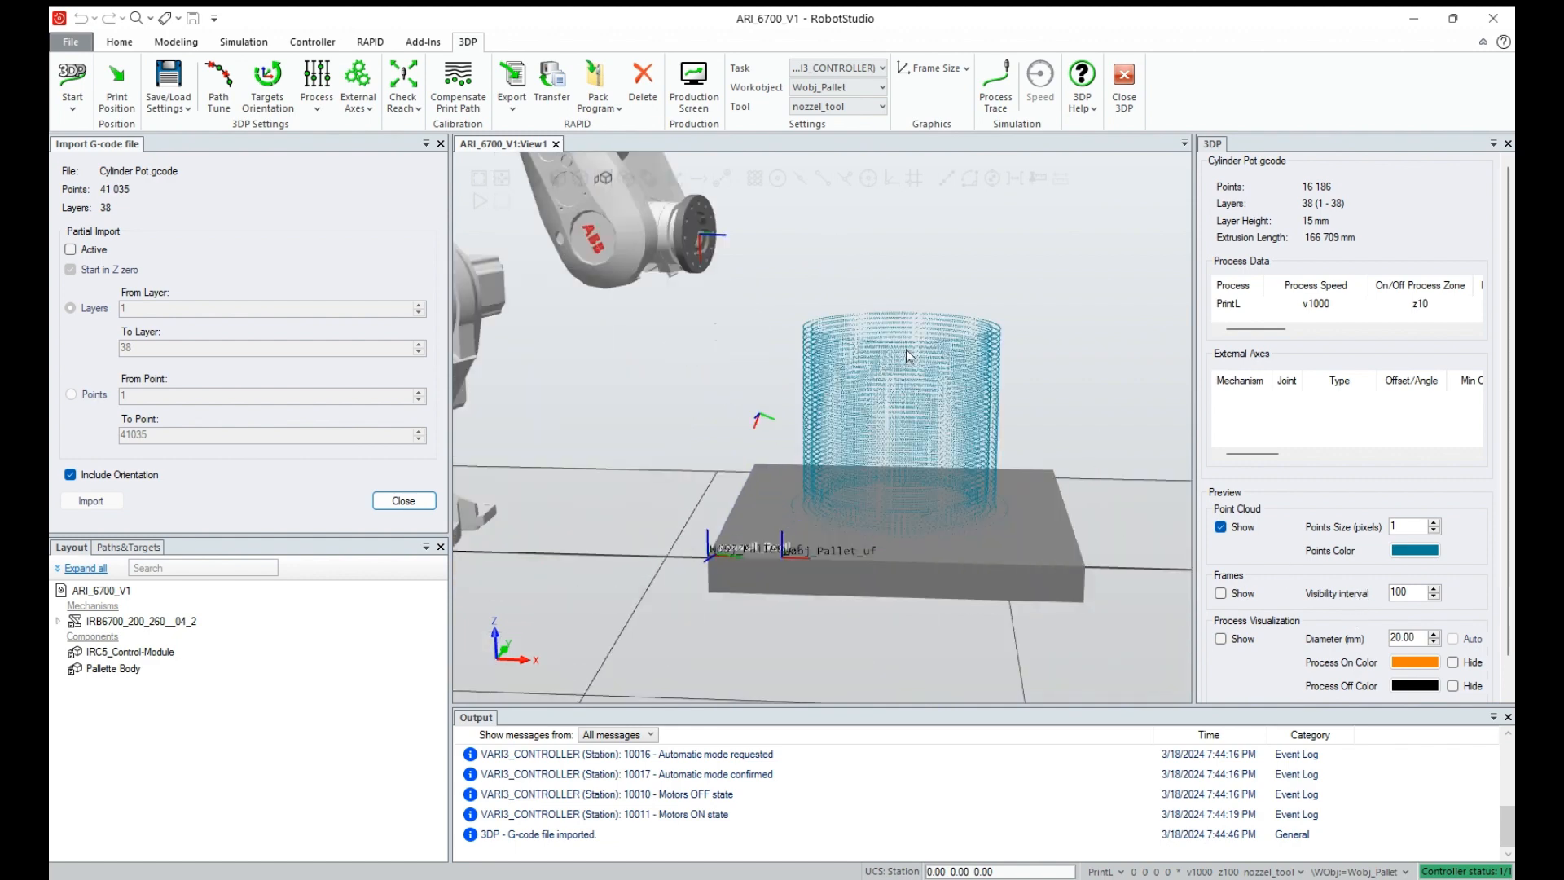
{"action": "scroll", "coordinate": [800, 486], "scroll_direction": "up", "scroll_amount": 5}
{"action": "scroll", "coordinate": [716, 555], "scroll_direction": "up", "scroll_amount": 2}
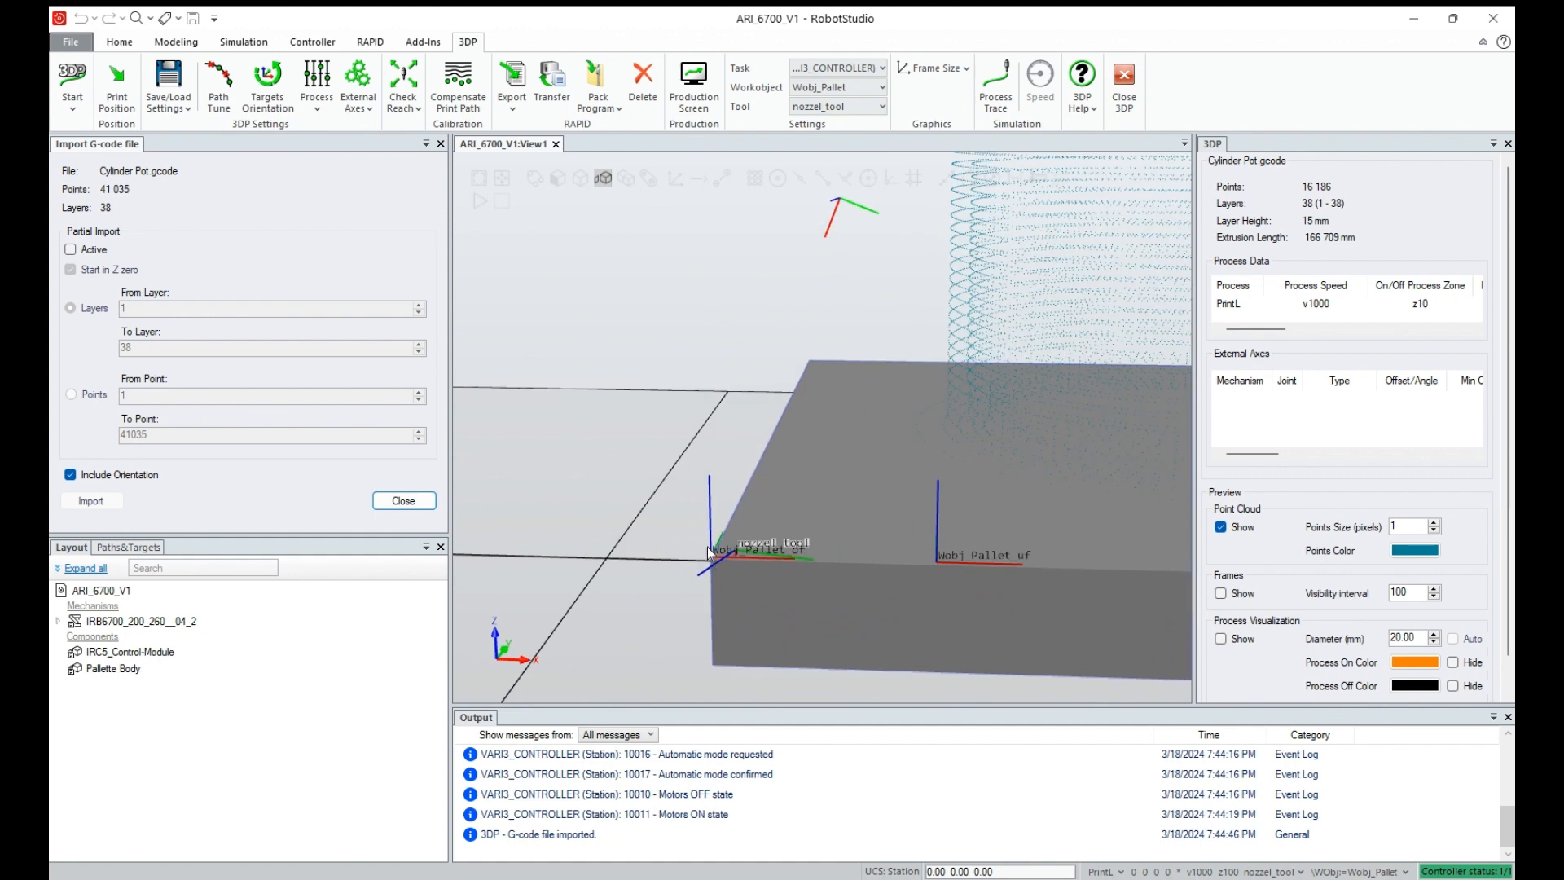
{"action": "scroll", "coordinate": [758, 566], "scroll_direction": "down", "scroll_amount": 6}
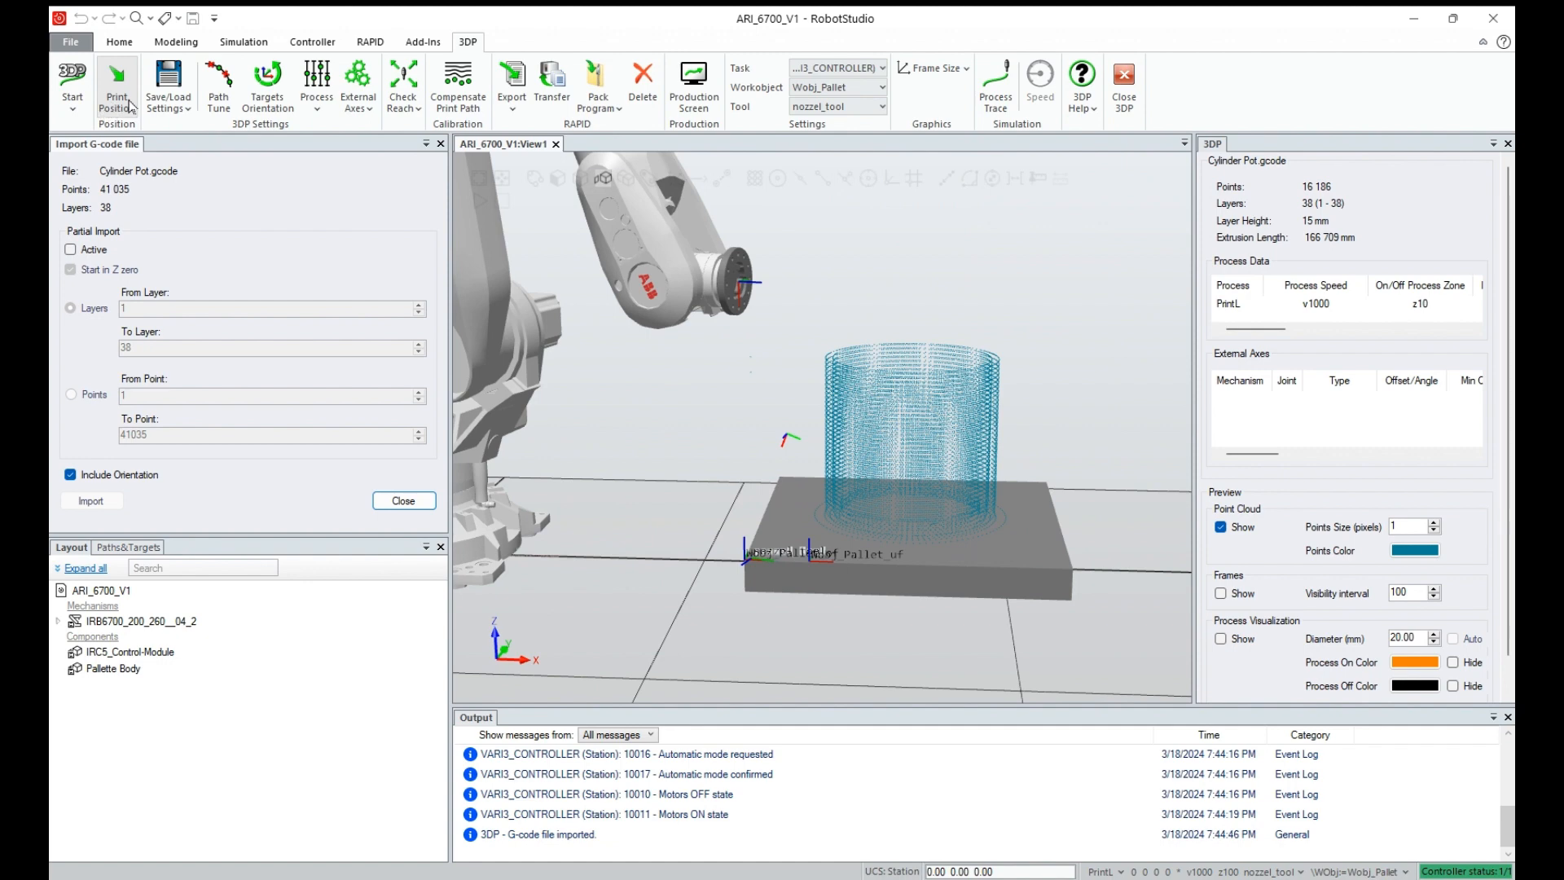
{"action": "left_click", "coordinate": [129, 107]}
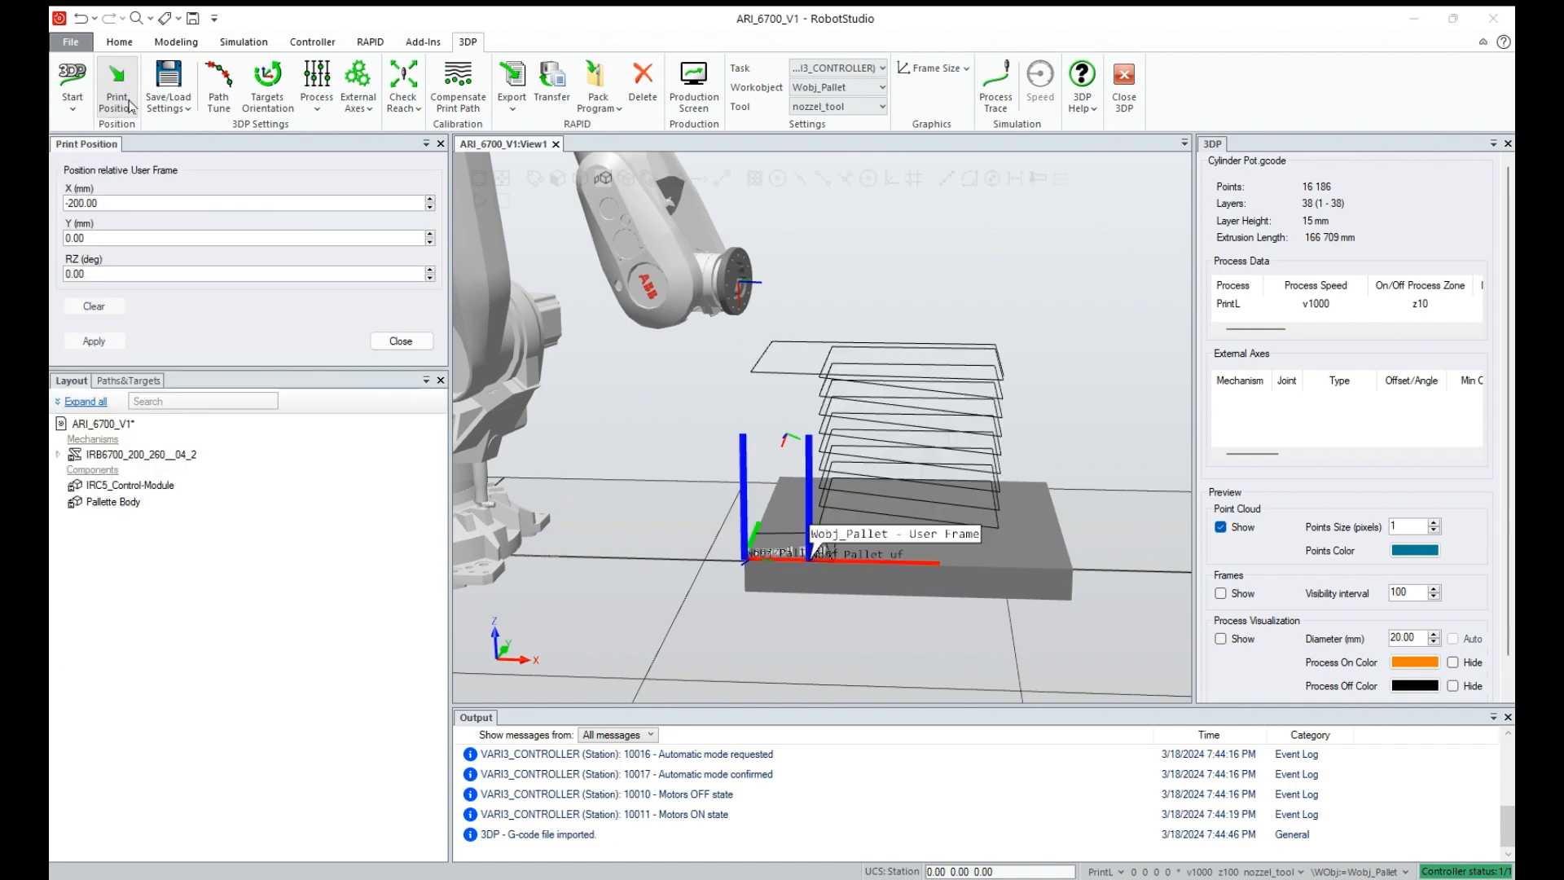
{"action": "left_click", "coordinate": [216, 104]}
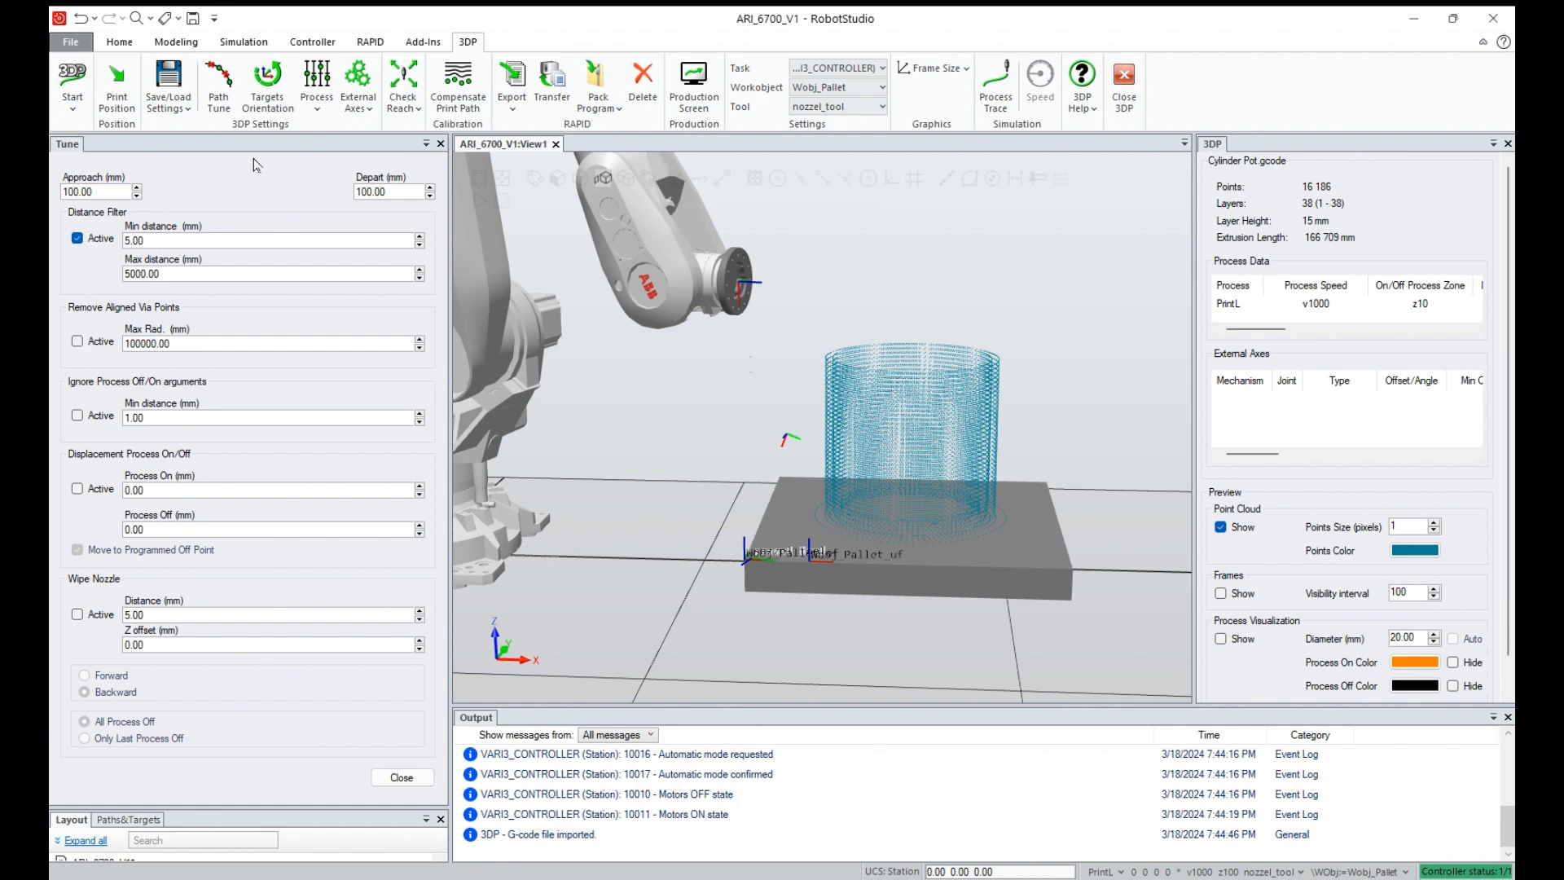
Step: Show the cylinder's target frames instead of its point cloud and examine their orientation in the Aligned with Robot mode
{"action": "left_click", "coordinate": [268, 82]}
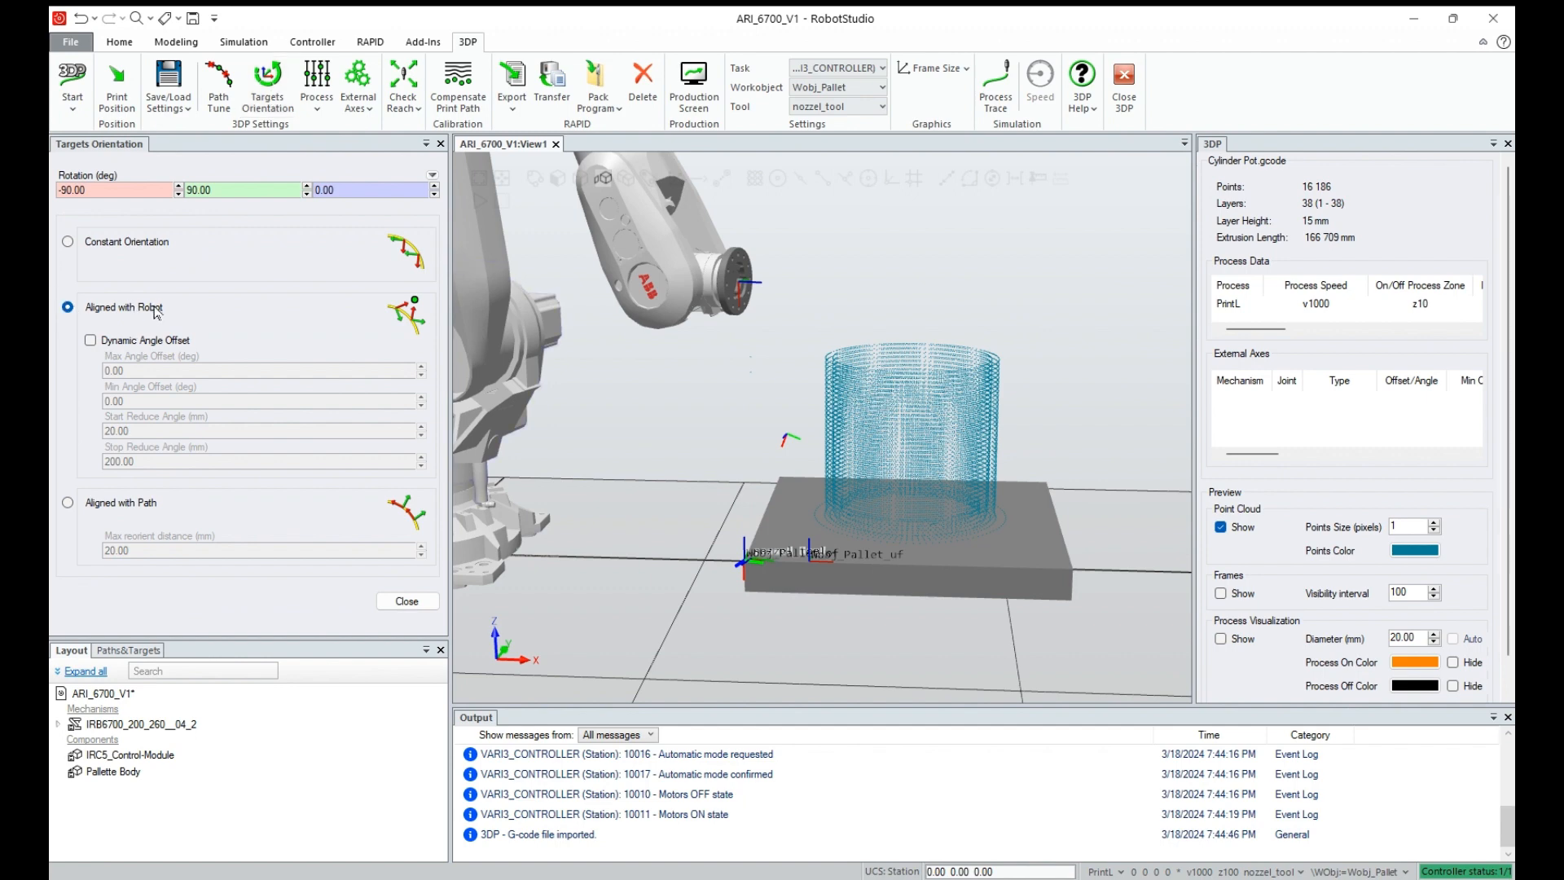
{"action": "left_click", "coordinate": [1222, 593]}
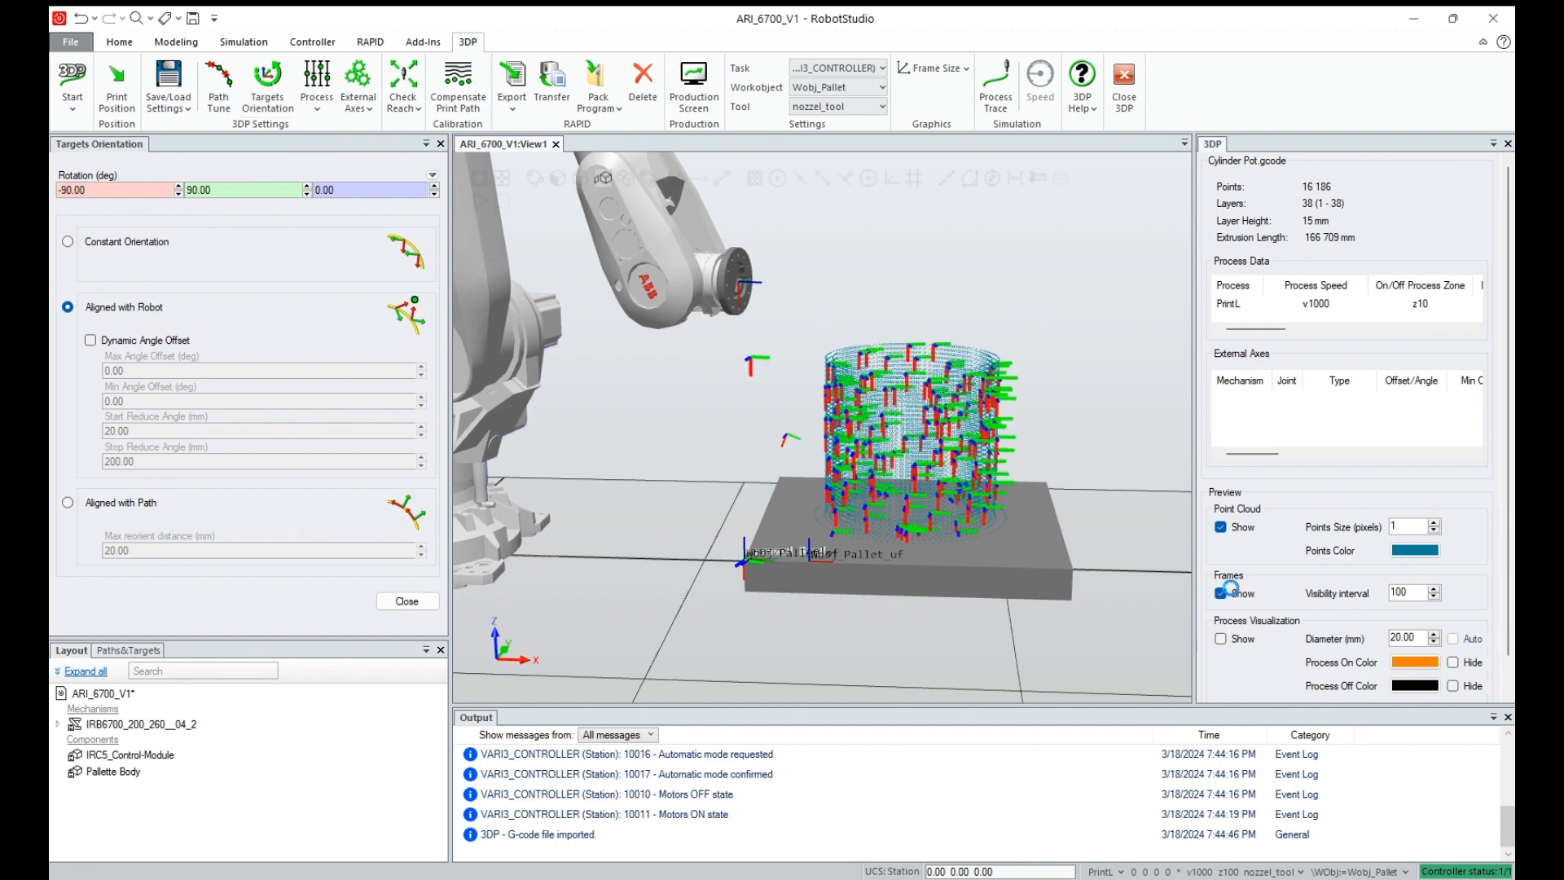
{"action": "left_click", "coordinate": [1220, 527]}
{"action": "scroll", "coordinate": [870, 448], "scroll_direction": "down", "scroll_amount": 3}
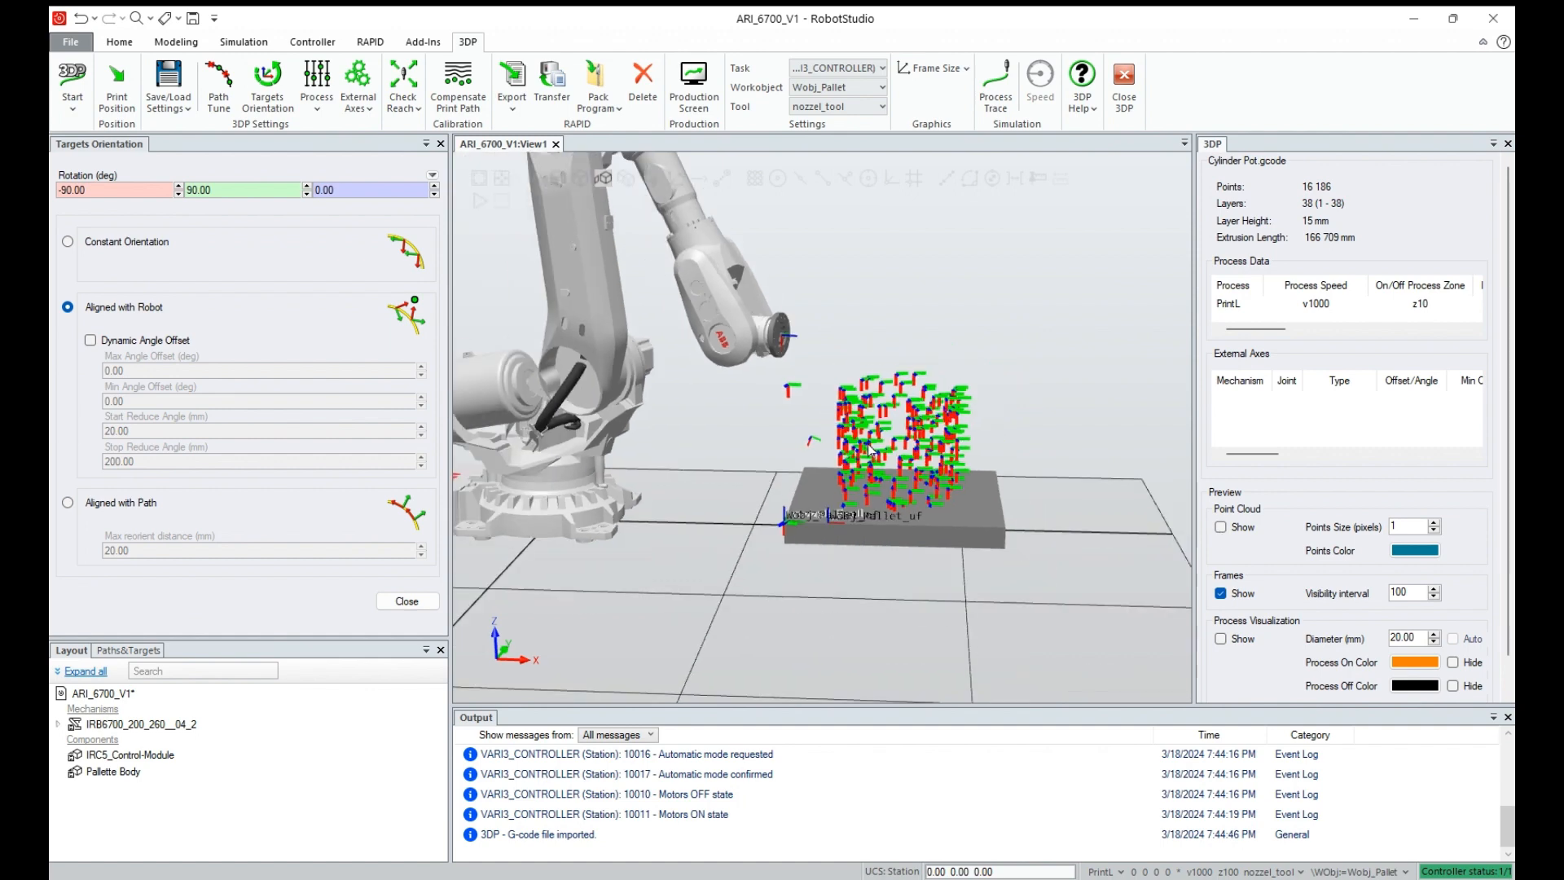
{"action": "scroll", "coordinate": [870, 448], "scroll_direction": "up", "scroll_amount": 5}
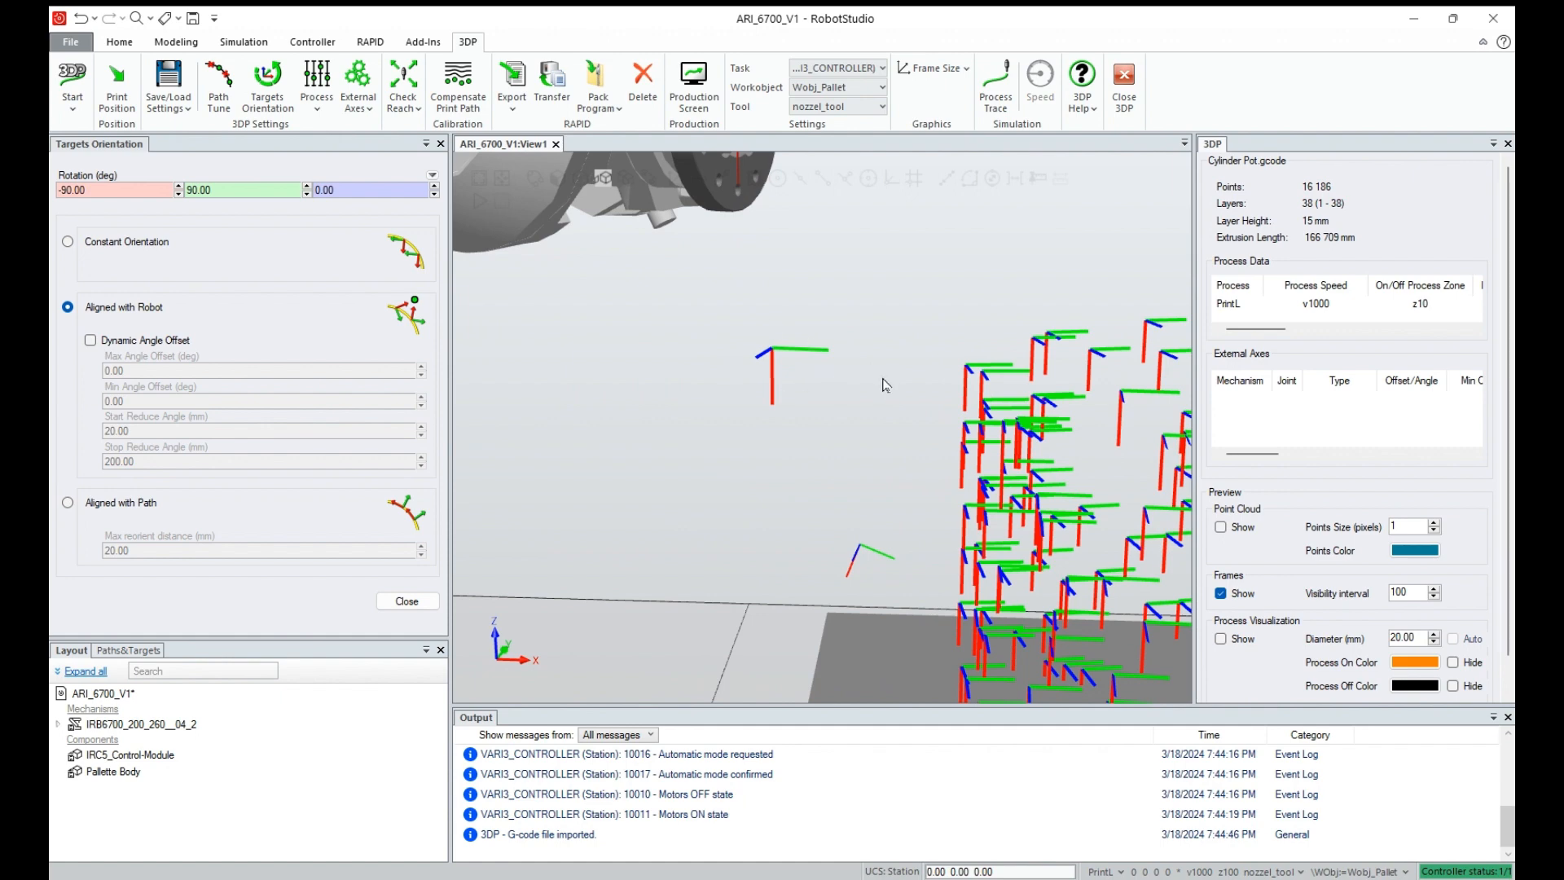
{"action": "left_click_drag", "start_coordinate": [970, 395], "coordinate": [606, 486], "text": "ctrl+shift"}
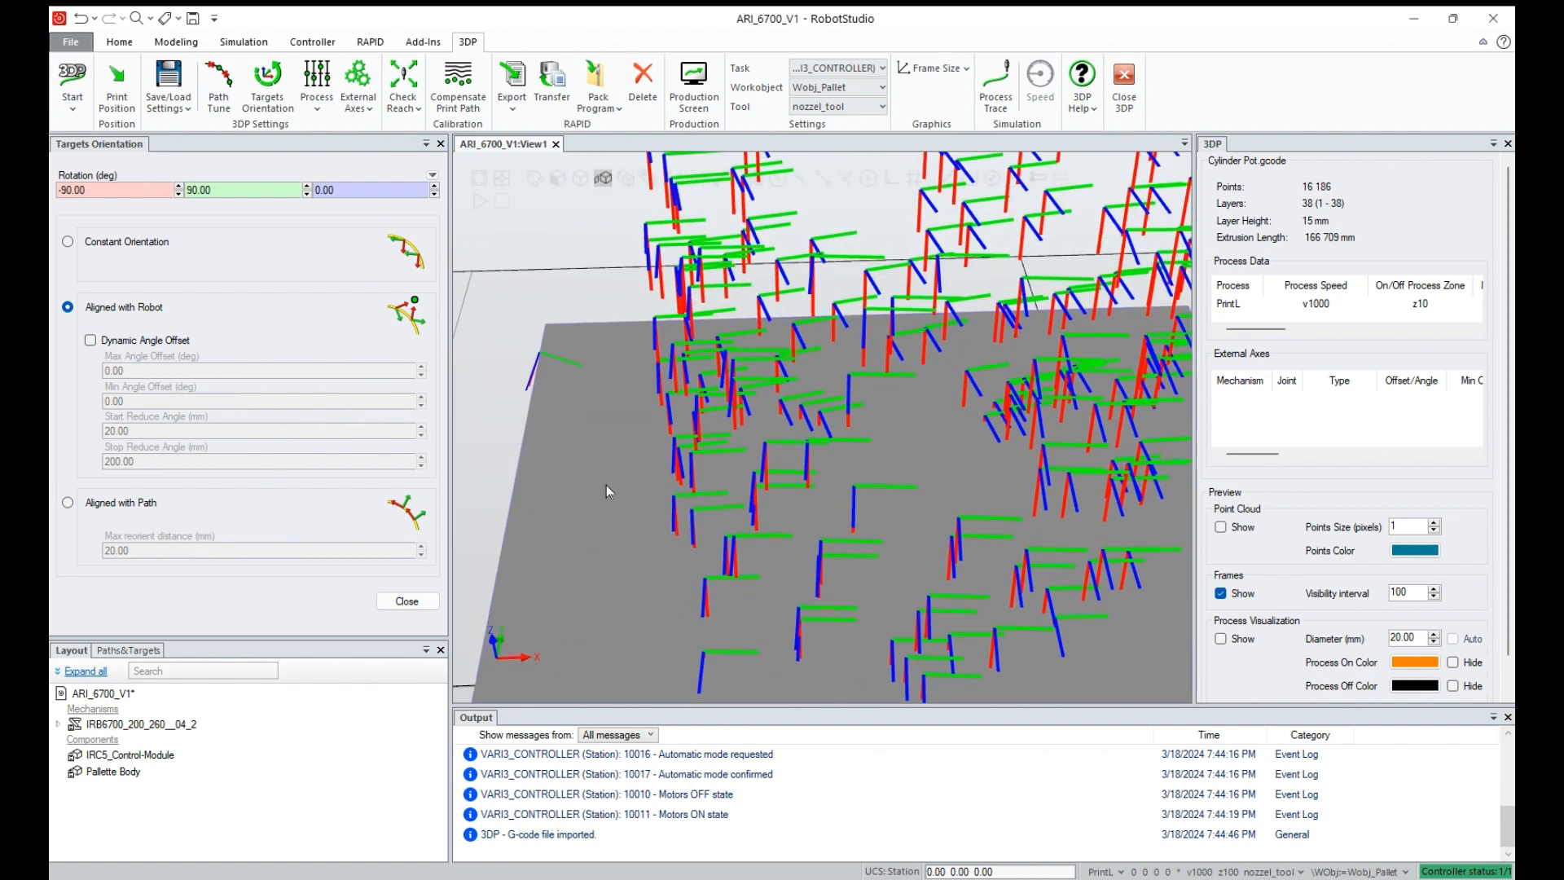
{"action": "scroll", "coordinate": [606, 486], "scroll_direction": "down", "scroll_amount": 5}
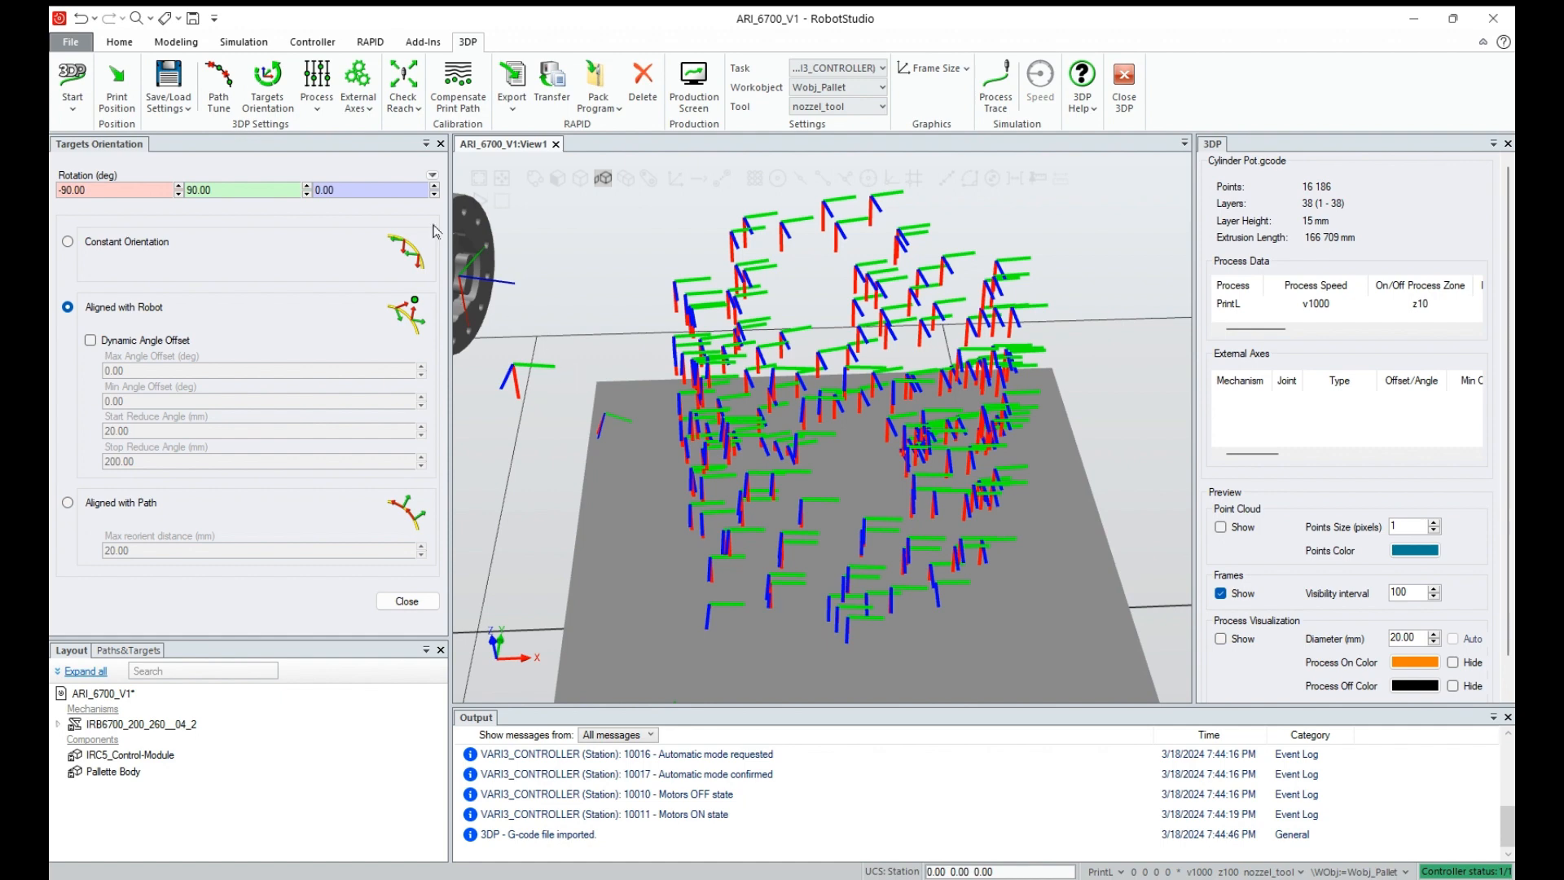
Step: Check the robot's reach over the print's bounding box and hide the target frames
{"action": "left_click", "coordinate": [408, 86]}
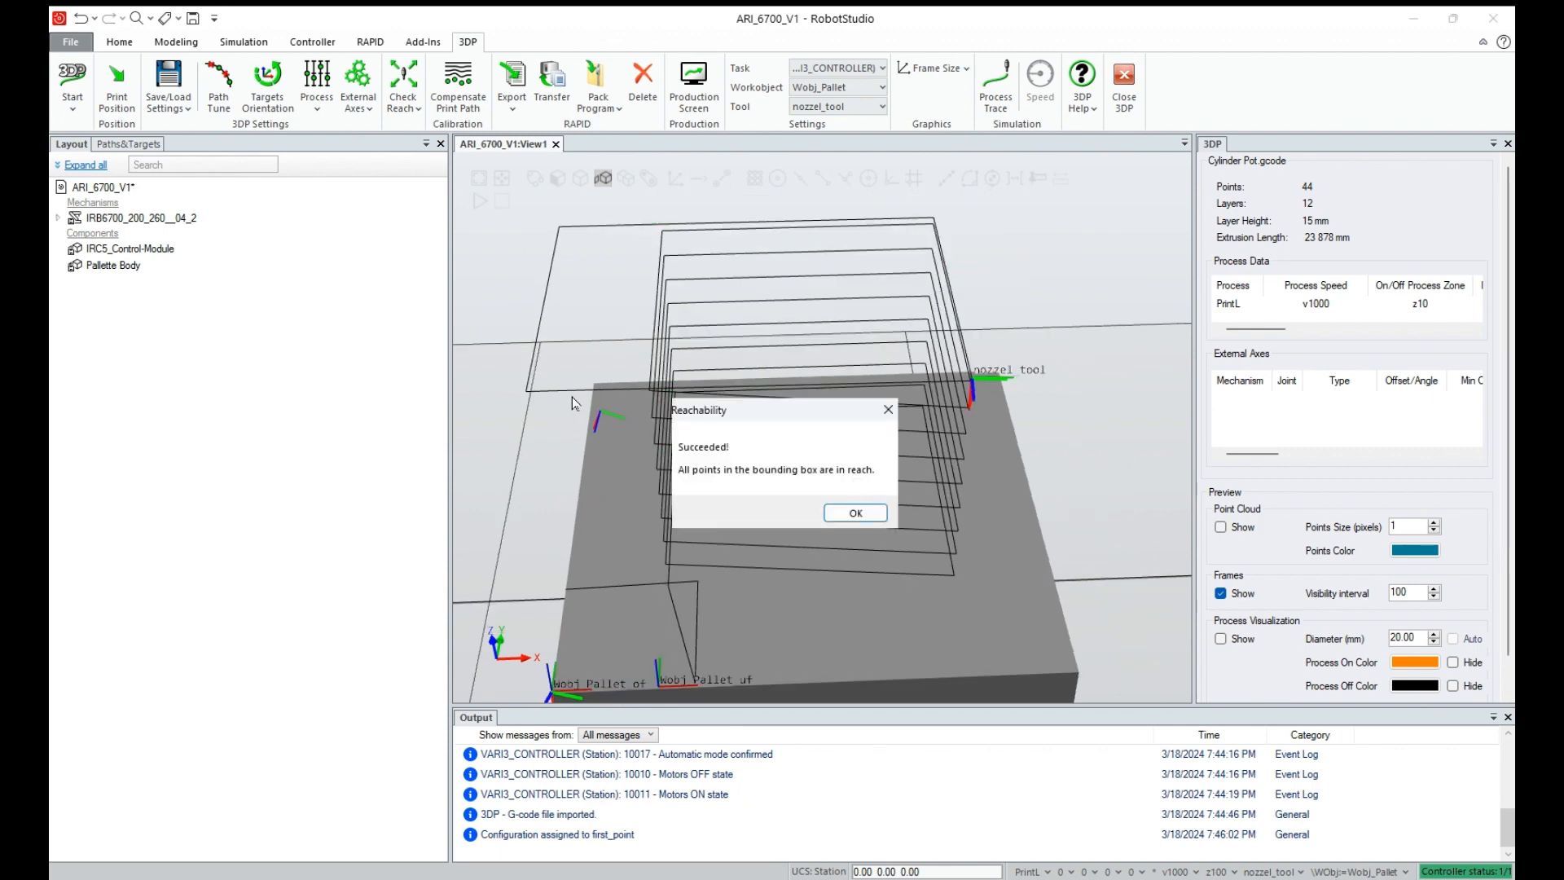
{"action": "left_click", "coordinate": [851, 513]}
{"action": "scroll", "coordinate": [702, 422], "scroll_direction": "down", "scroll_amount": 5}
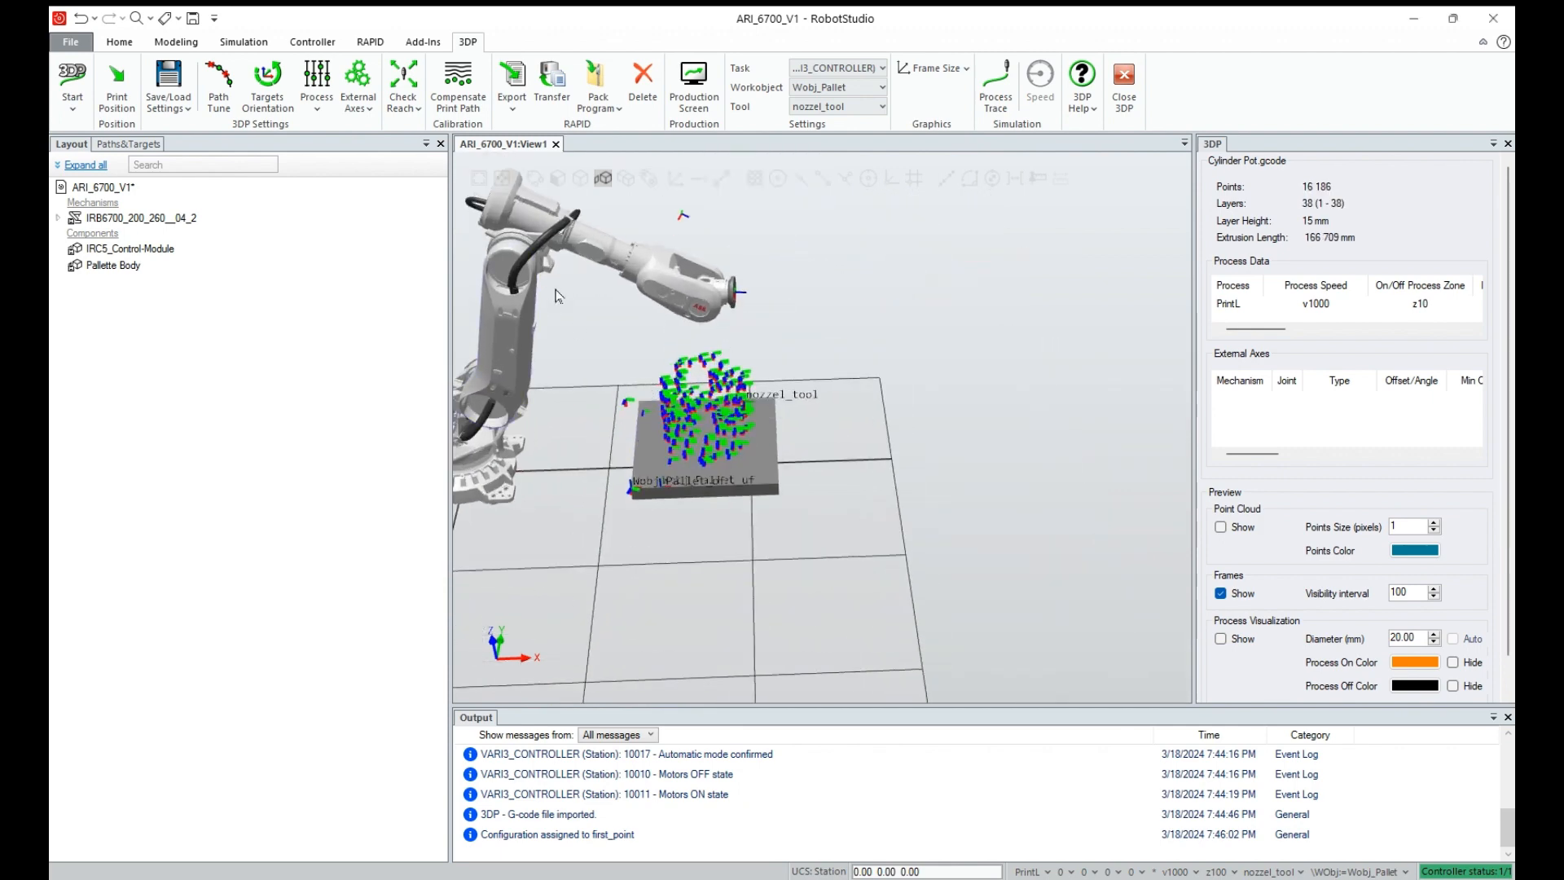
{"action": "scroll", "coordinate": [701, 415], "scroll_direction": "up", "scroll_amount": 2}
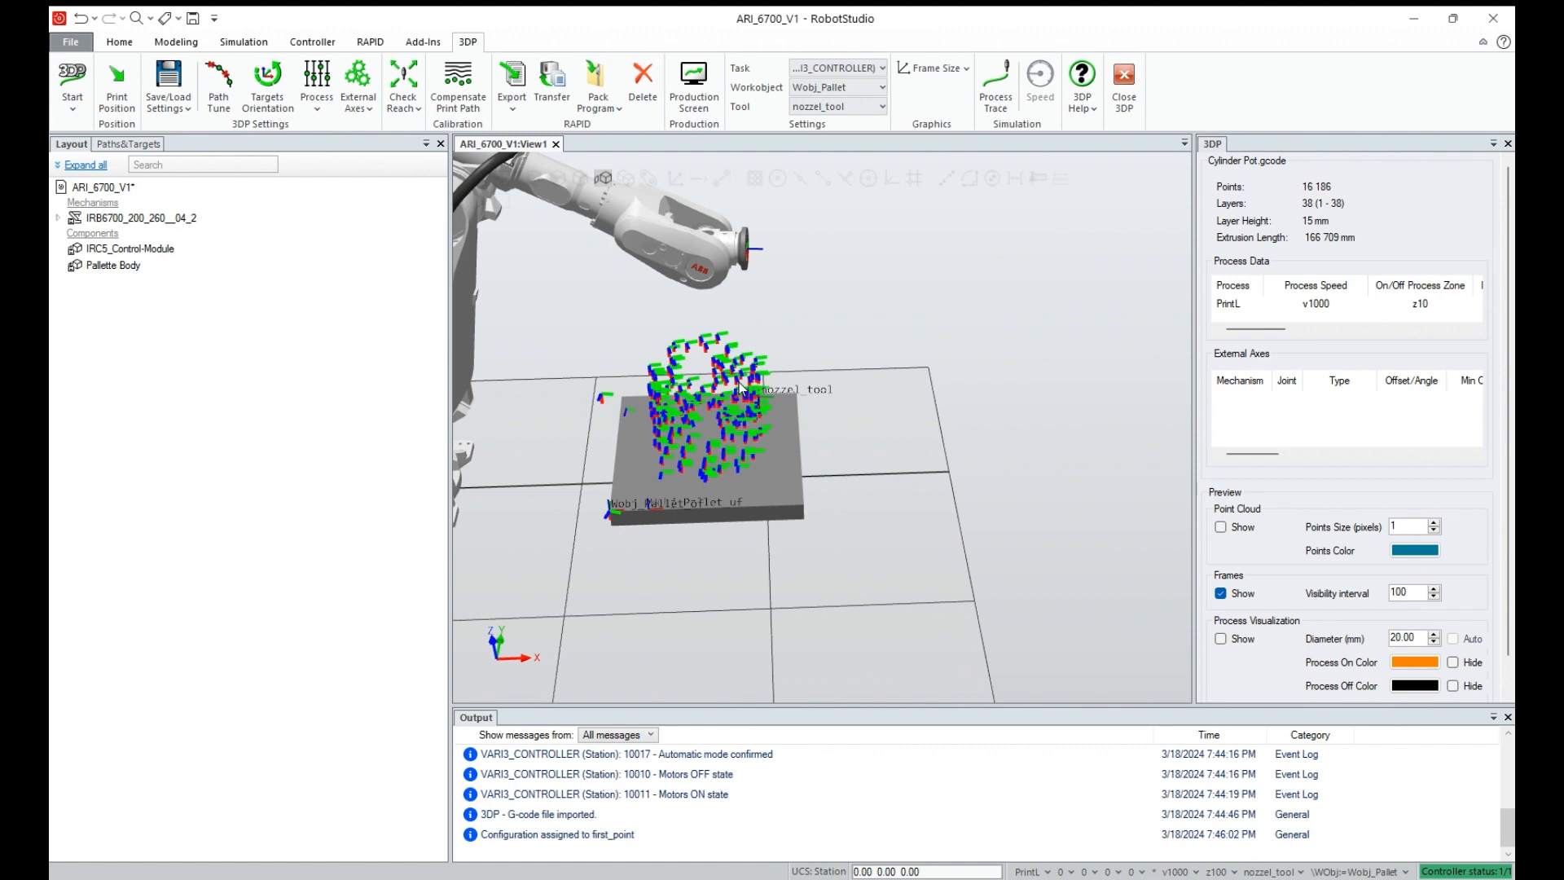
{"action": "left_click", "coordinate": [1222, 595]}
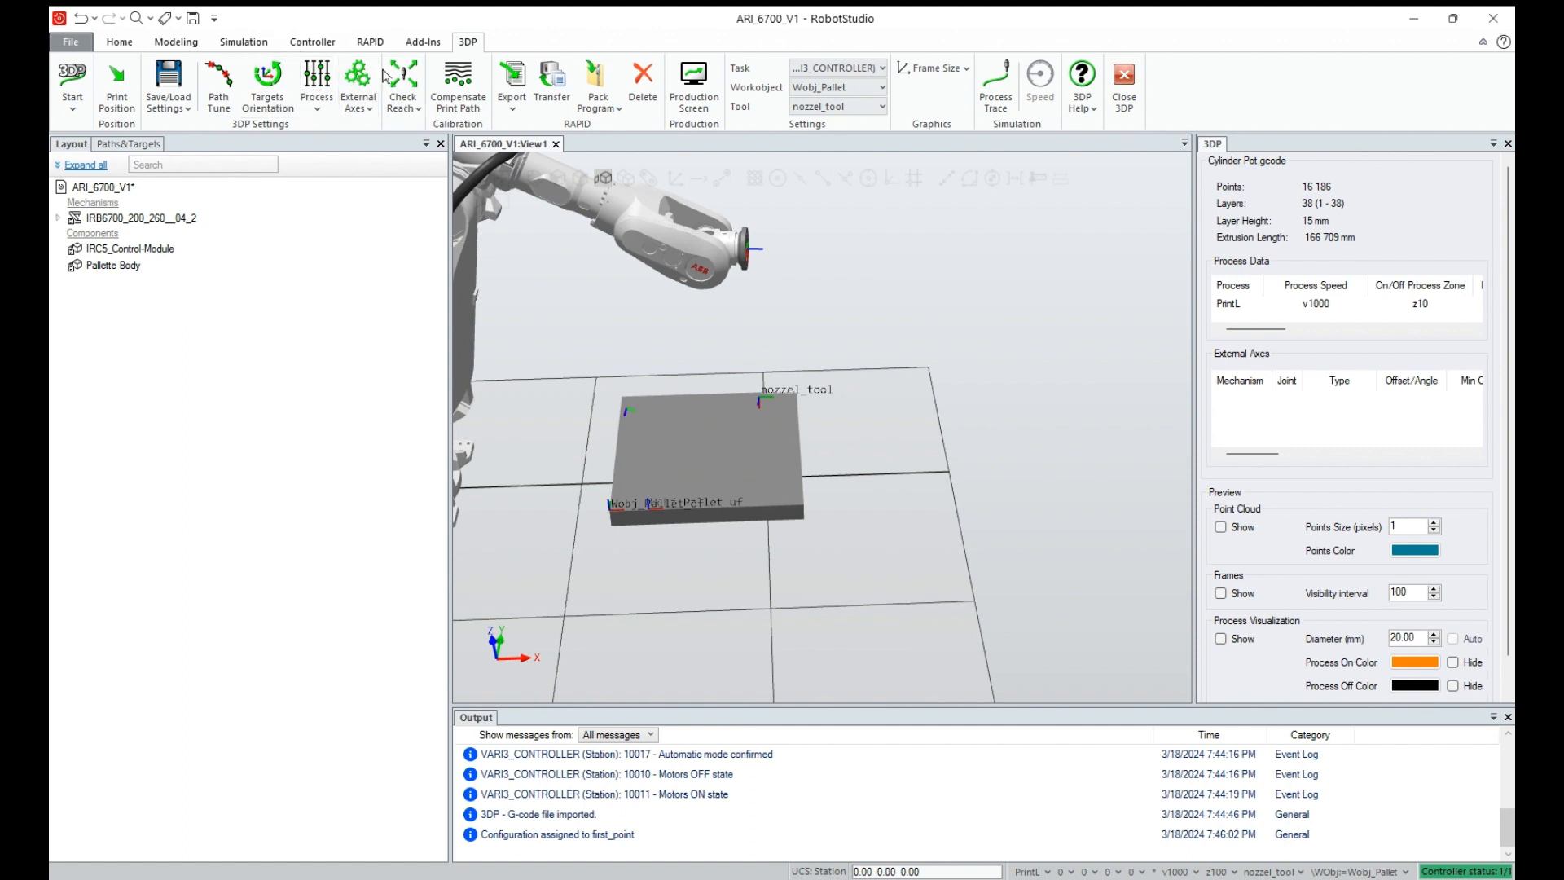
Step: Export the cylinder pot print path as a RAPID program and synchronize the station to RAPID
{"action": "left_click", "coordinate": [317, 118]}
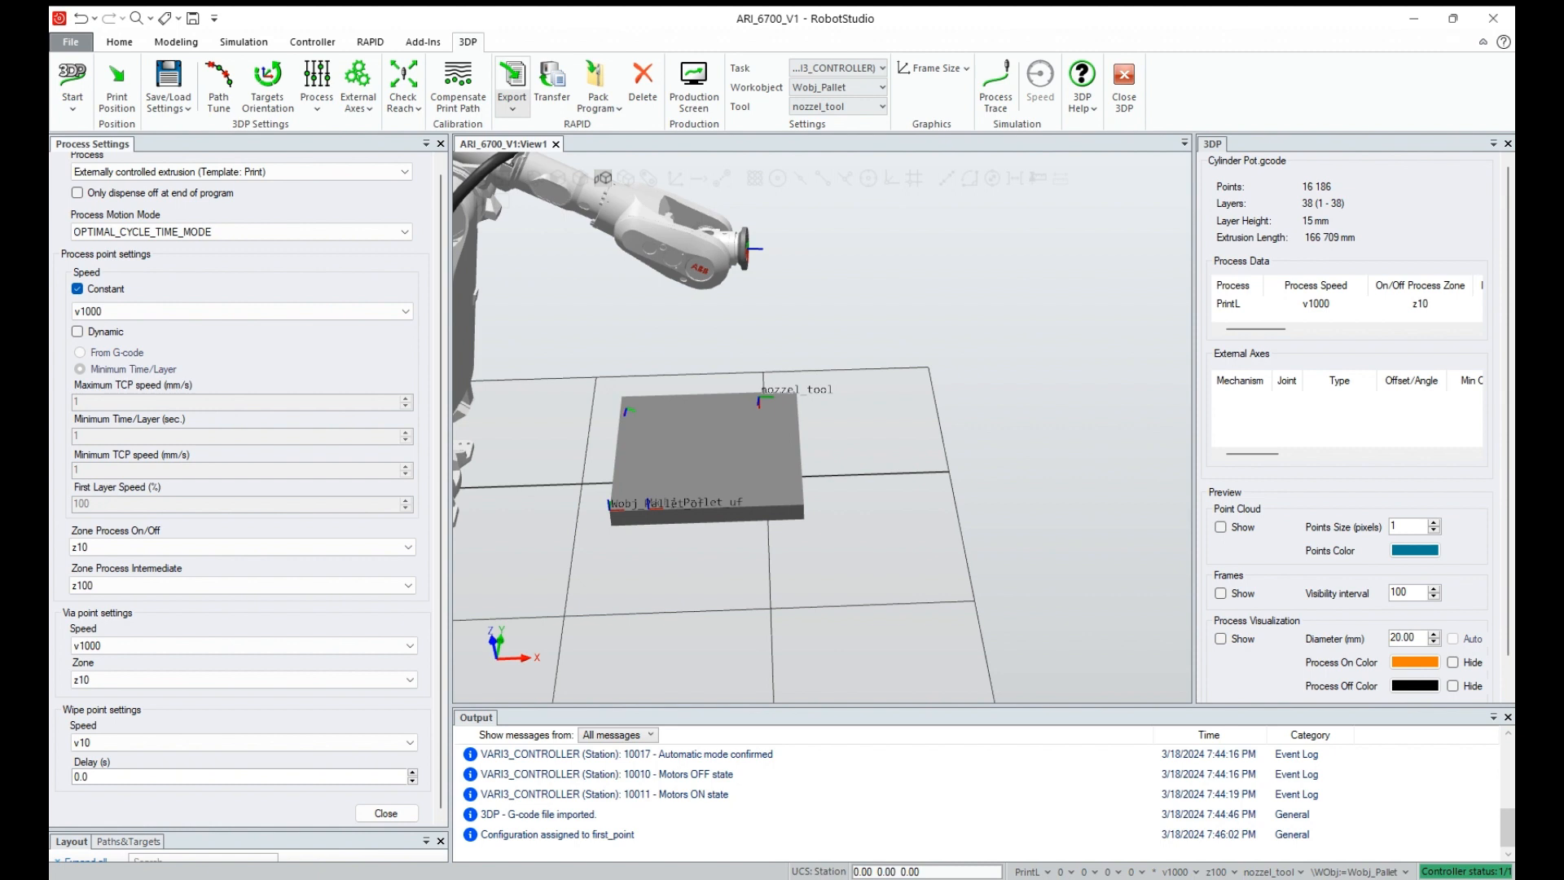
{"action": "left_click", "coordinate": [544, 140]}
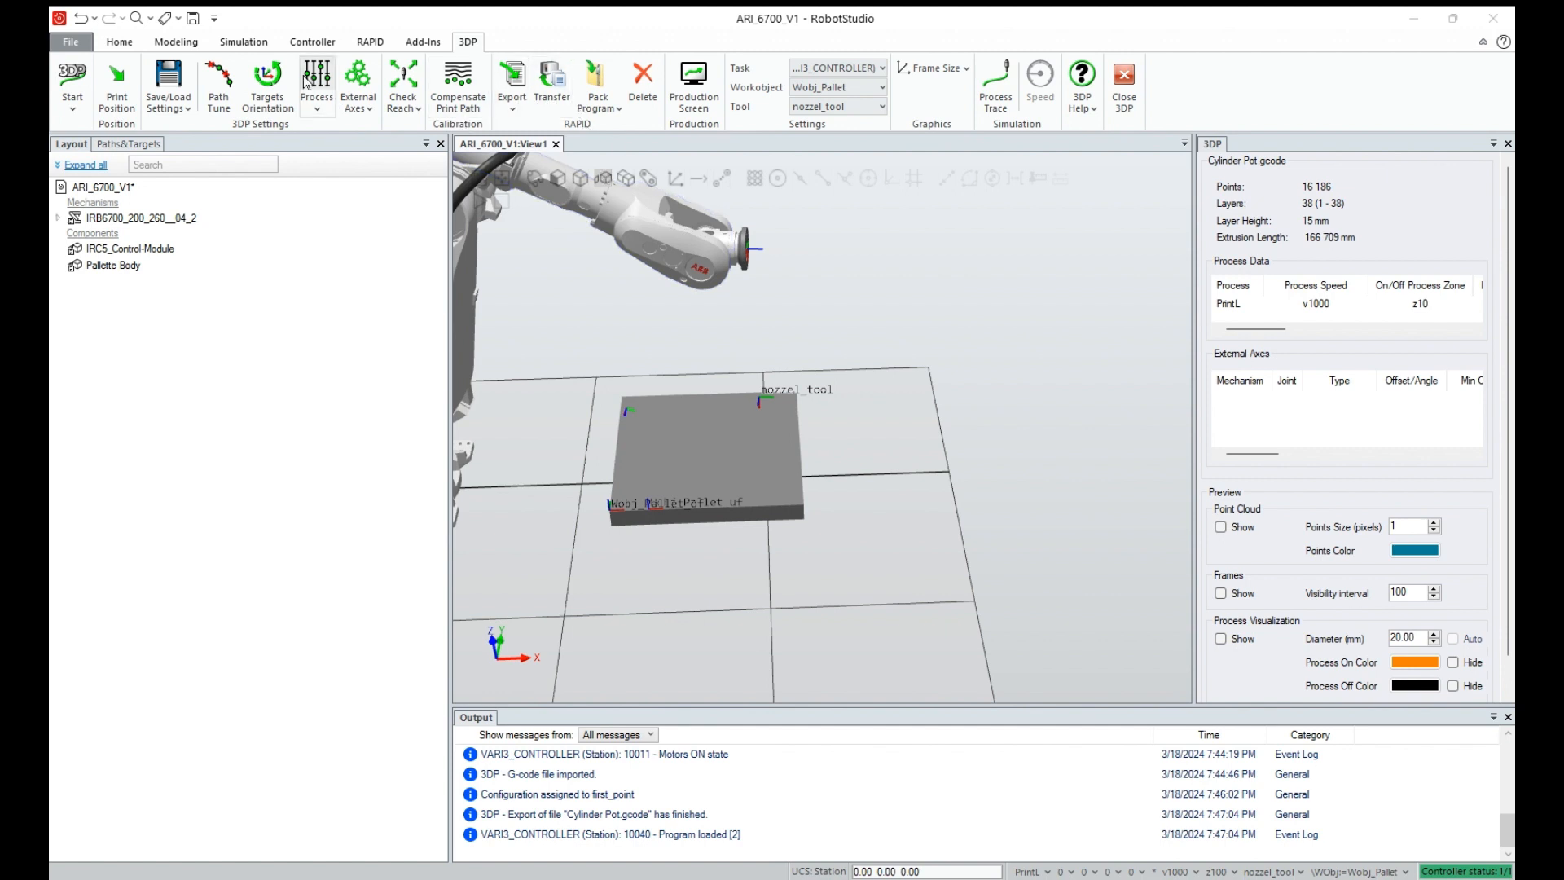
{"action": "left_click", "coordinate": [373, 44]}
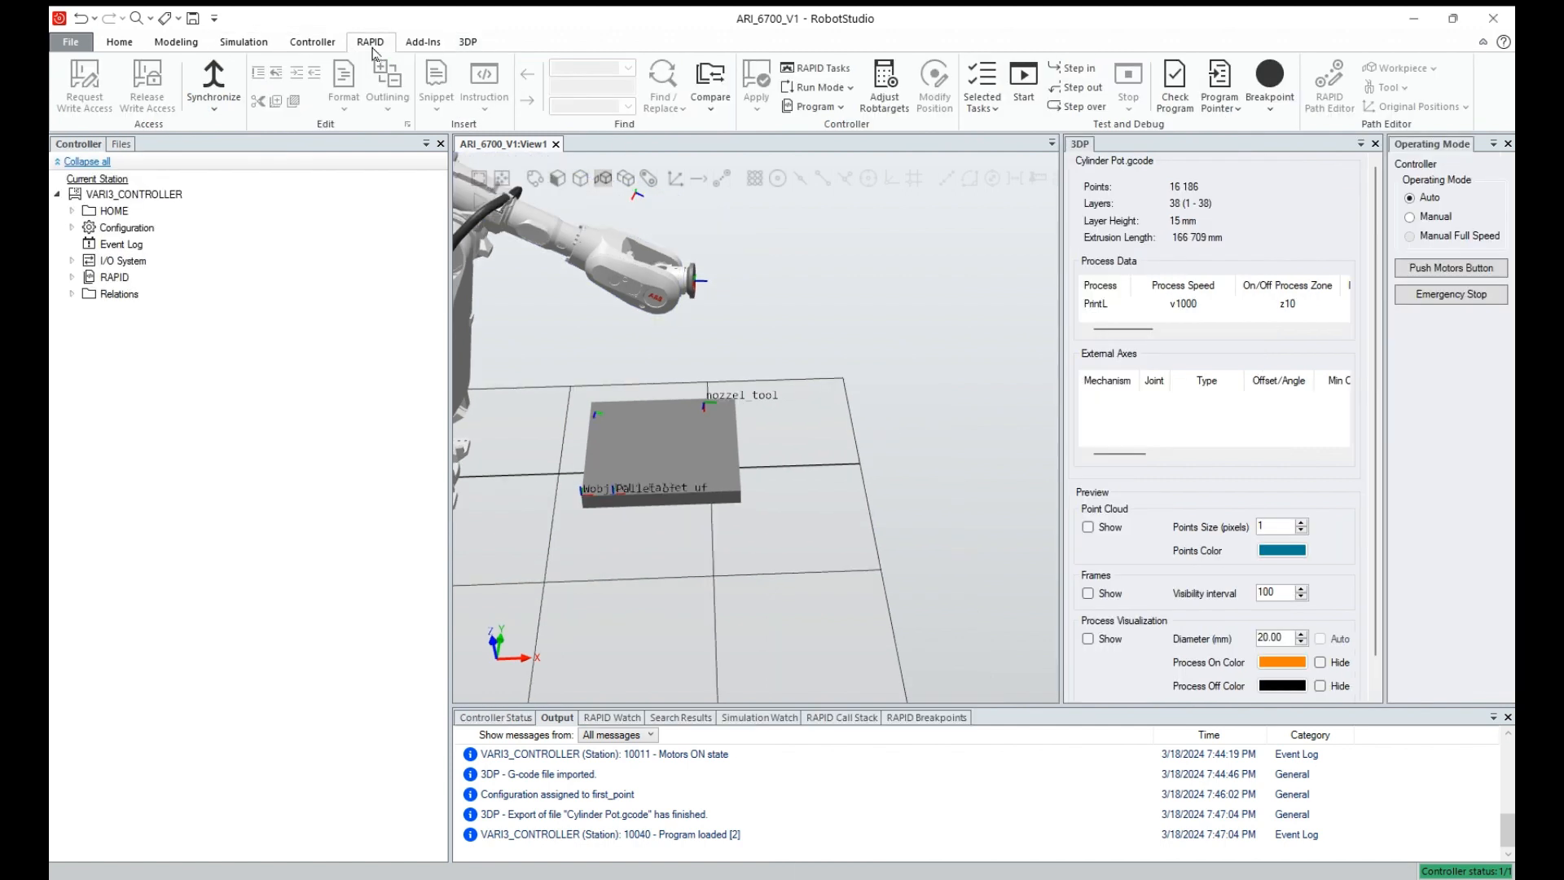
{"action": "left_click", "coordinate": [210, 87]}
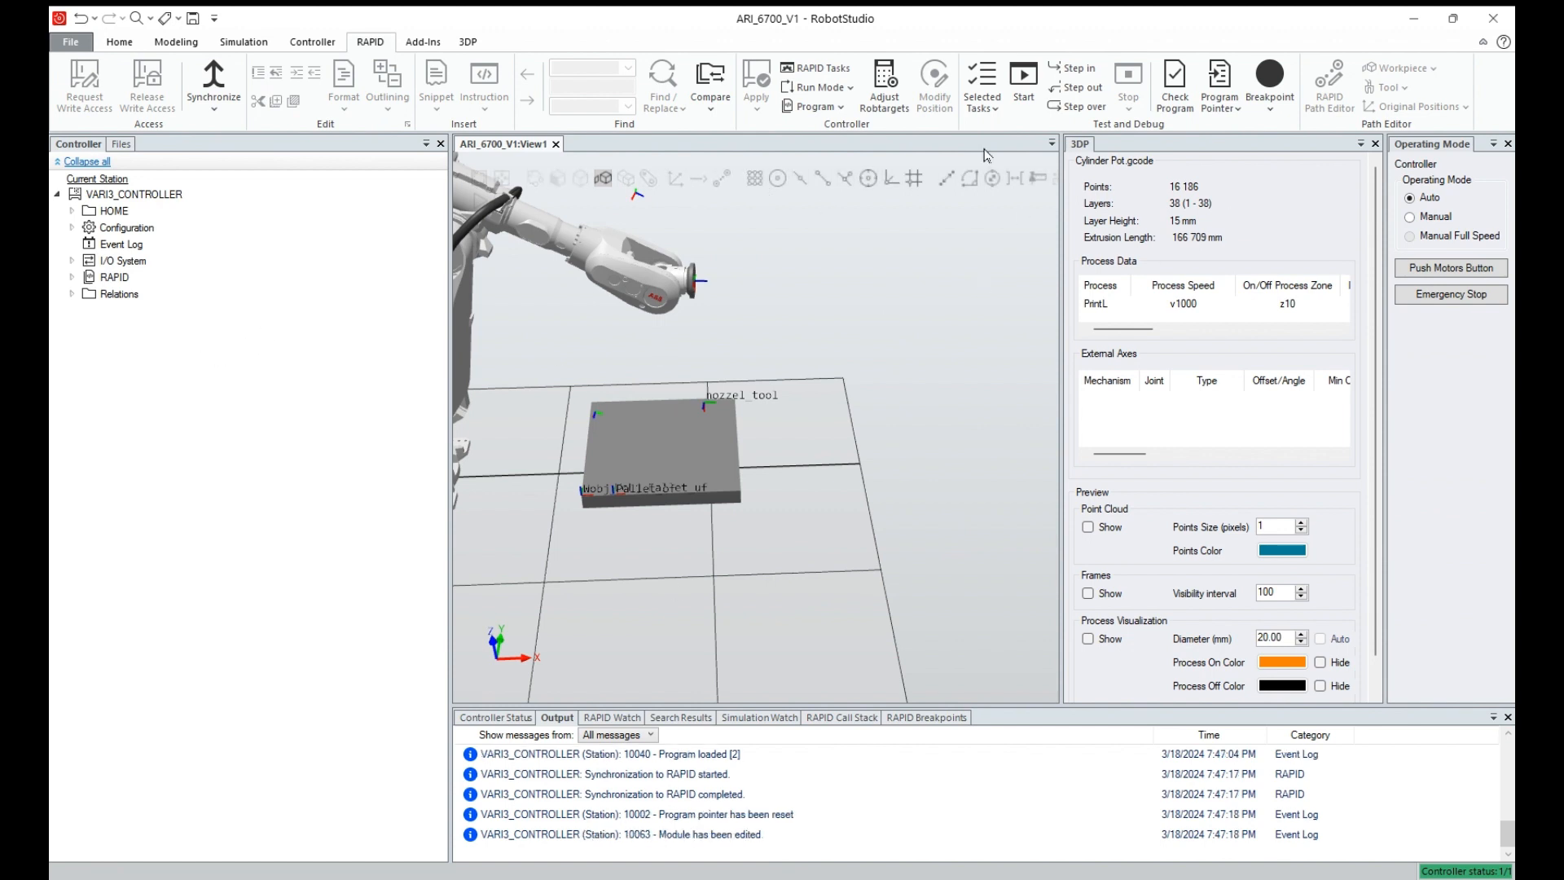
Step: Open the process trace settings for the cylinder pot print
{"action": "left_click", "coordinate": [467, 41]}
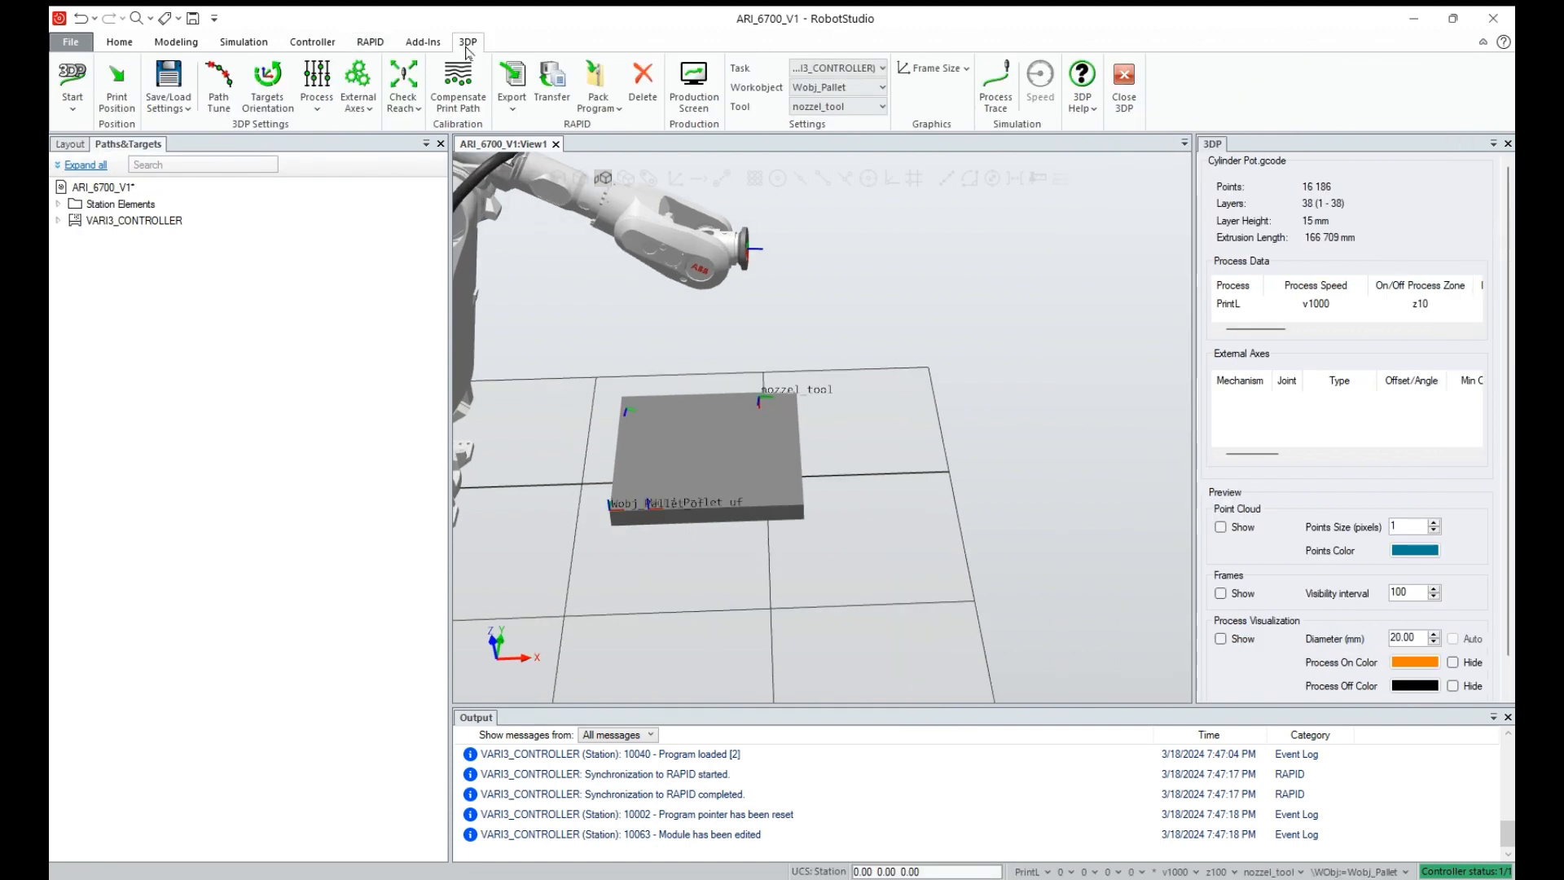
{"action": "left_click", "coordinate": [995, 82]}
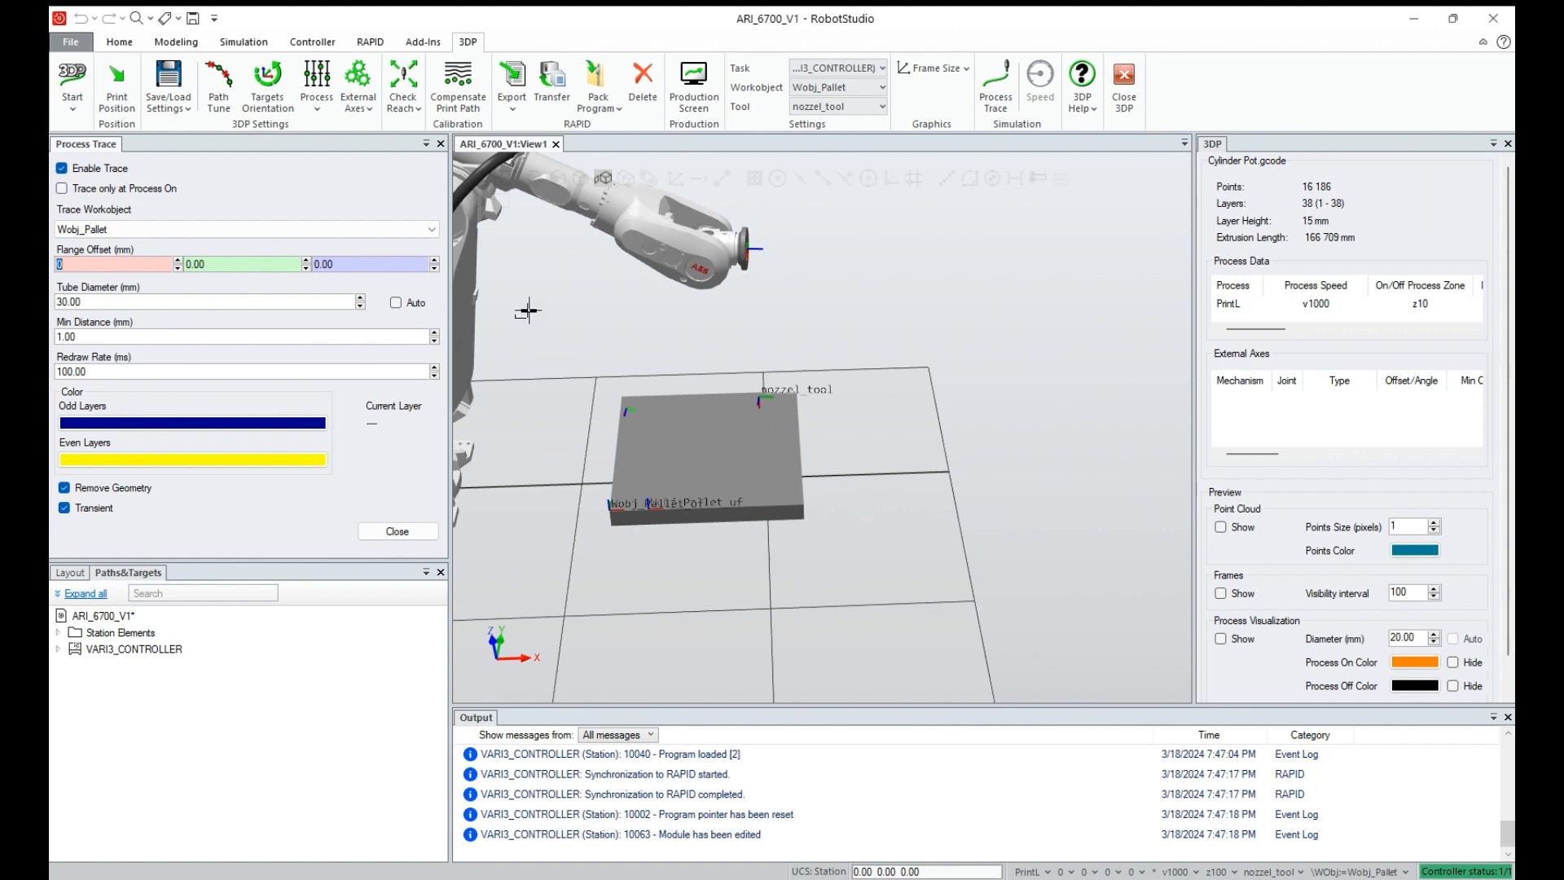
Step: Open the main routine of the T_ROB1_MAIN_3DP module and read through its home moves and print call
{"action": "left_click", "coordinate": [363, 47]}
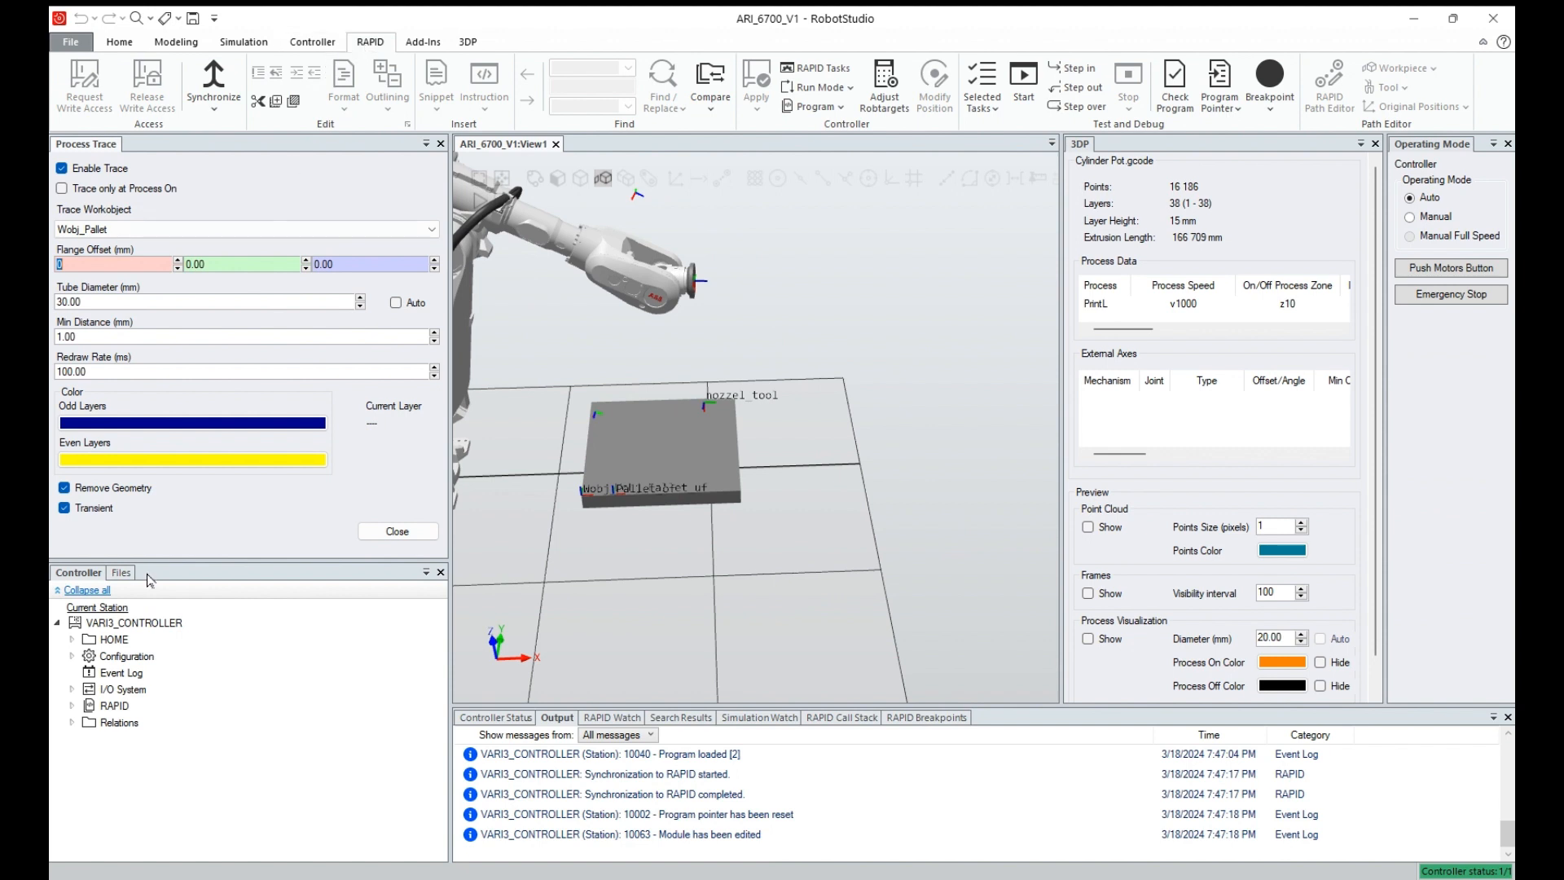
{"action": "left_click", "coordinate": [72, 706]}
{"action": "left_click", "coordinate": [84, 723]}
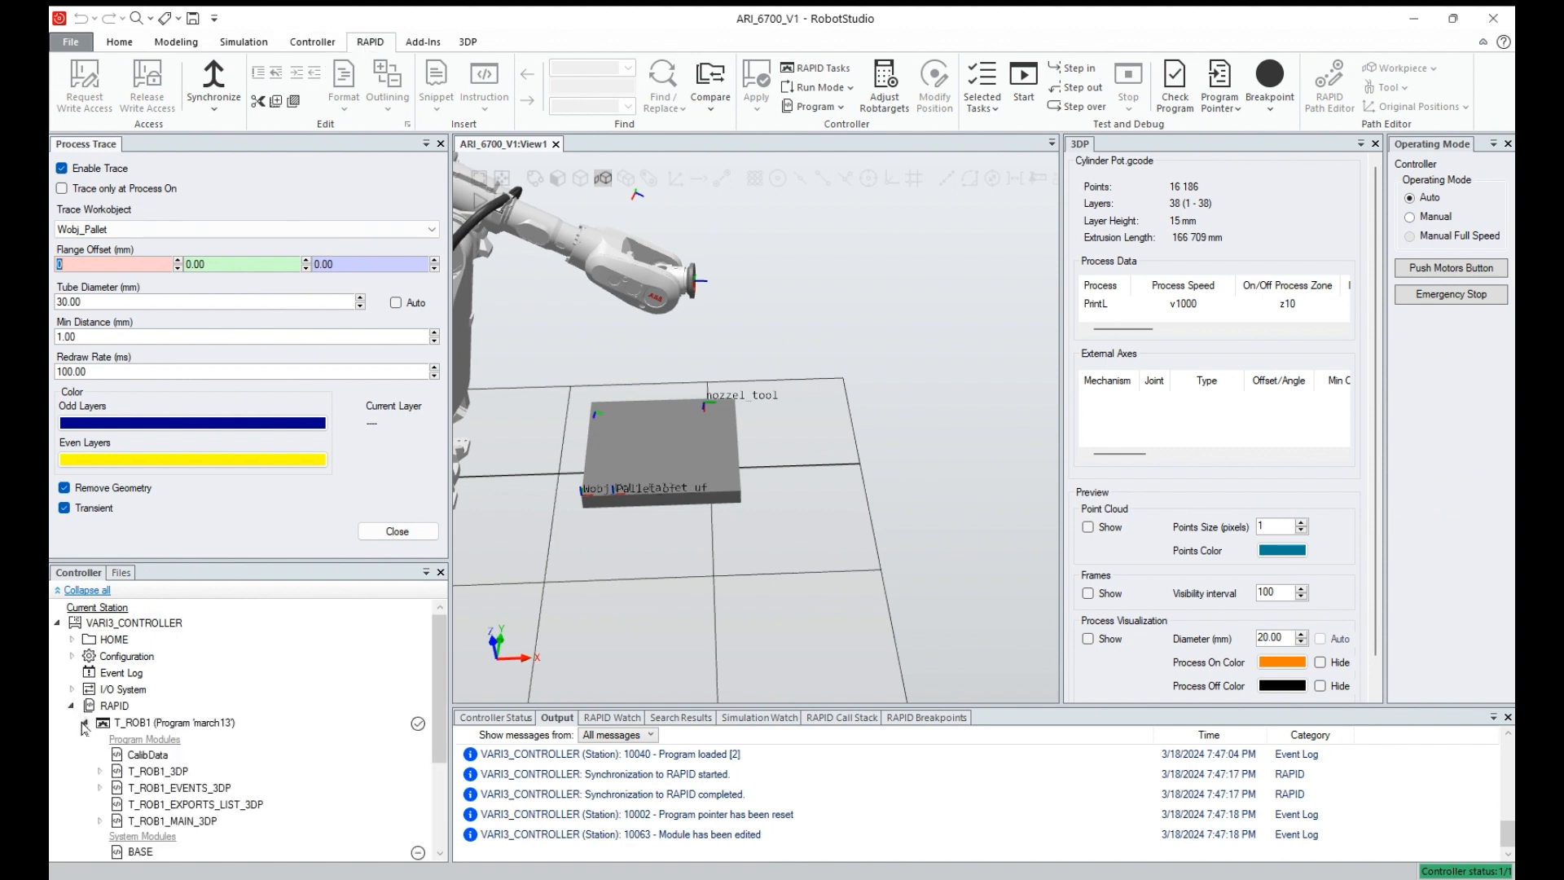
{"action": "scroll", "coordinate": [89, 727], "scroll_direction": "down", "scroll_amount": 2}
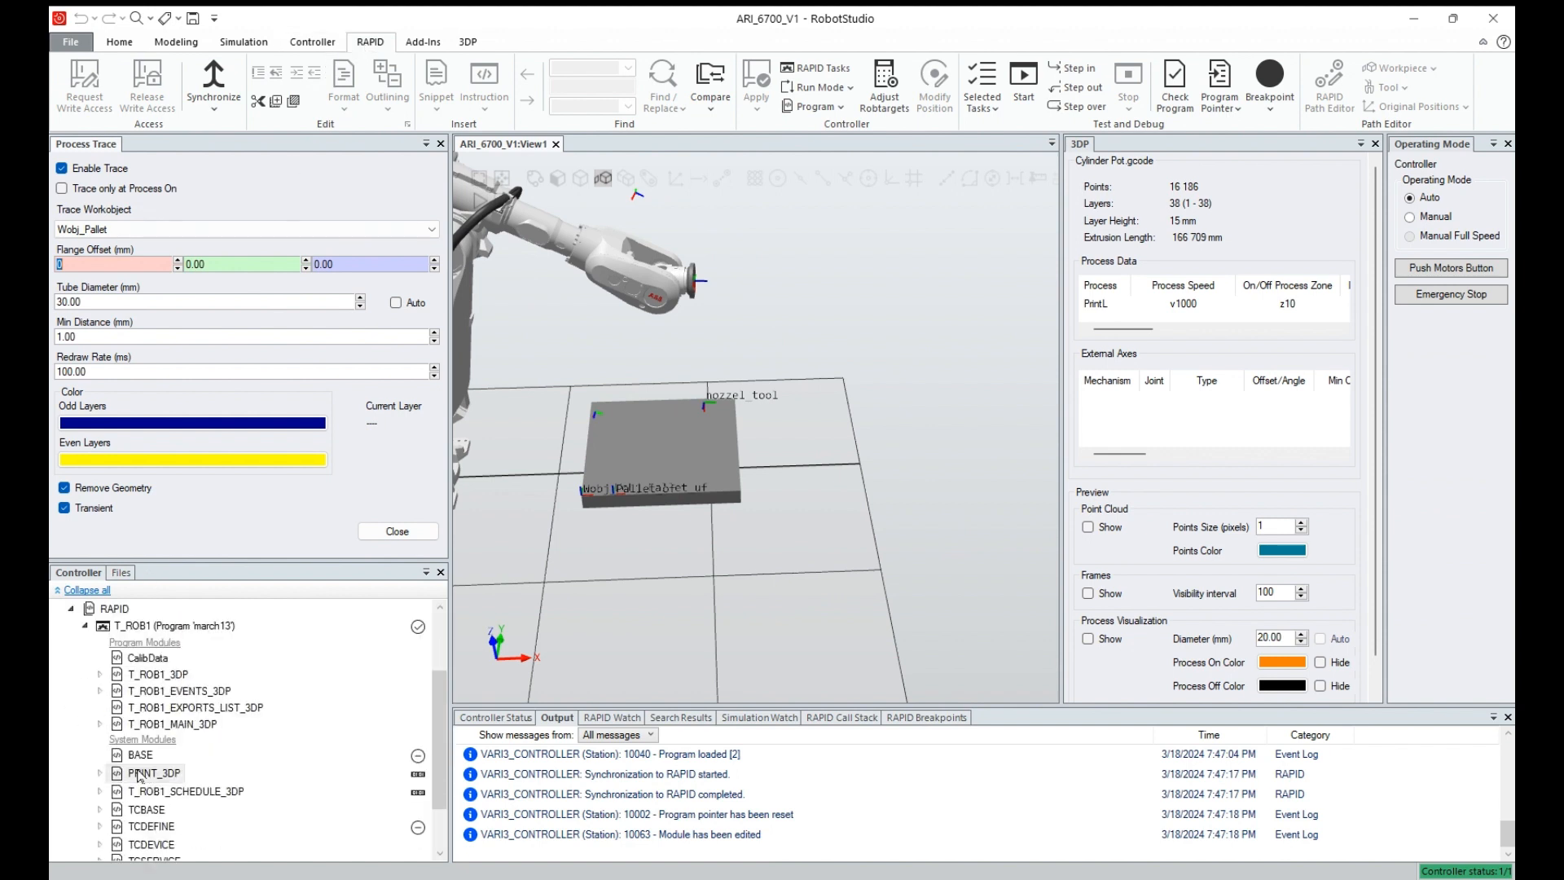
{"action": "left_click", "coordinate": [100, 724]}
{"action": "double_click", "coordinate": [145, 743]}
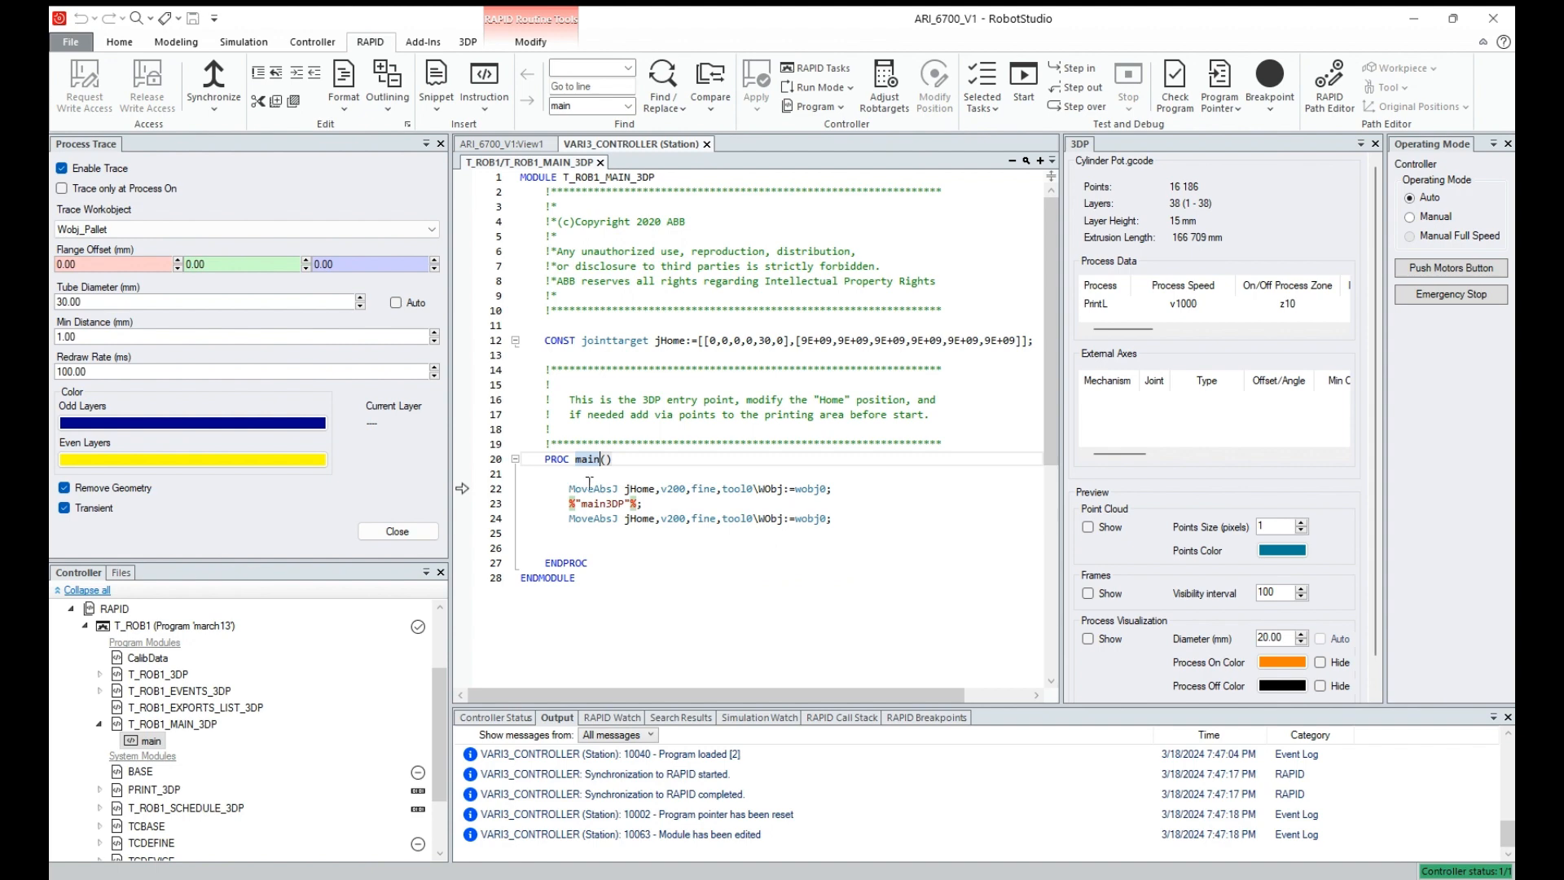
{"action": "mouse_move", "coordinate": [681, 486]}
{"action": "scroll", "coordinate": [644, 486], "scroll_direction": "down", "scroll_amount": 2}
{"action": "scroll", "coordinate": [644, 485], "scroll_direction": "up", "scroll_amount": 2}
Step: Return to the station's 3D view and fit the whole robot cell in it
{"action": "left_click", "coordinate": [499, 145]}
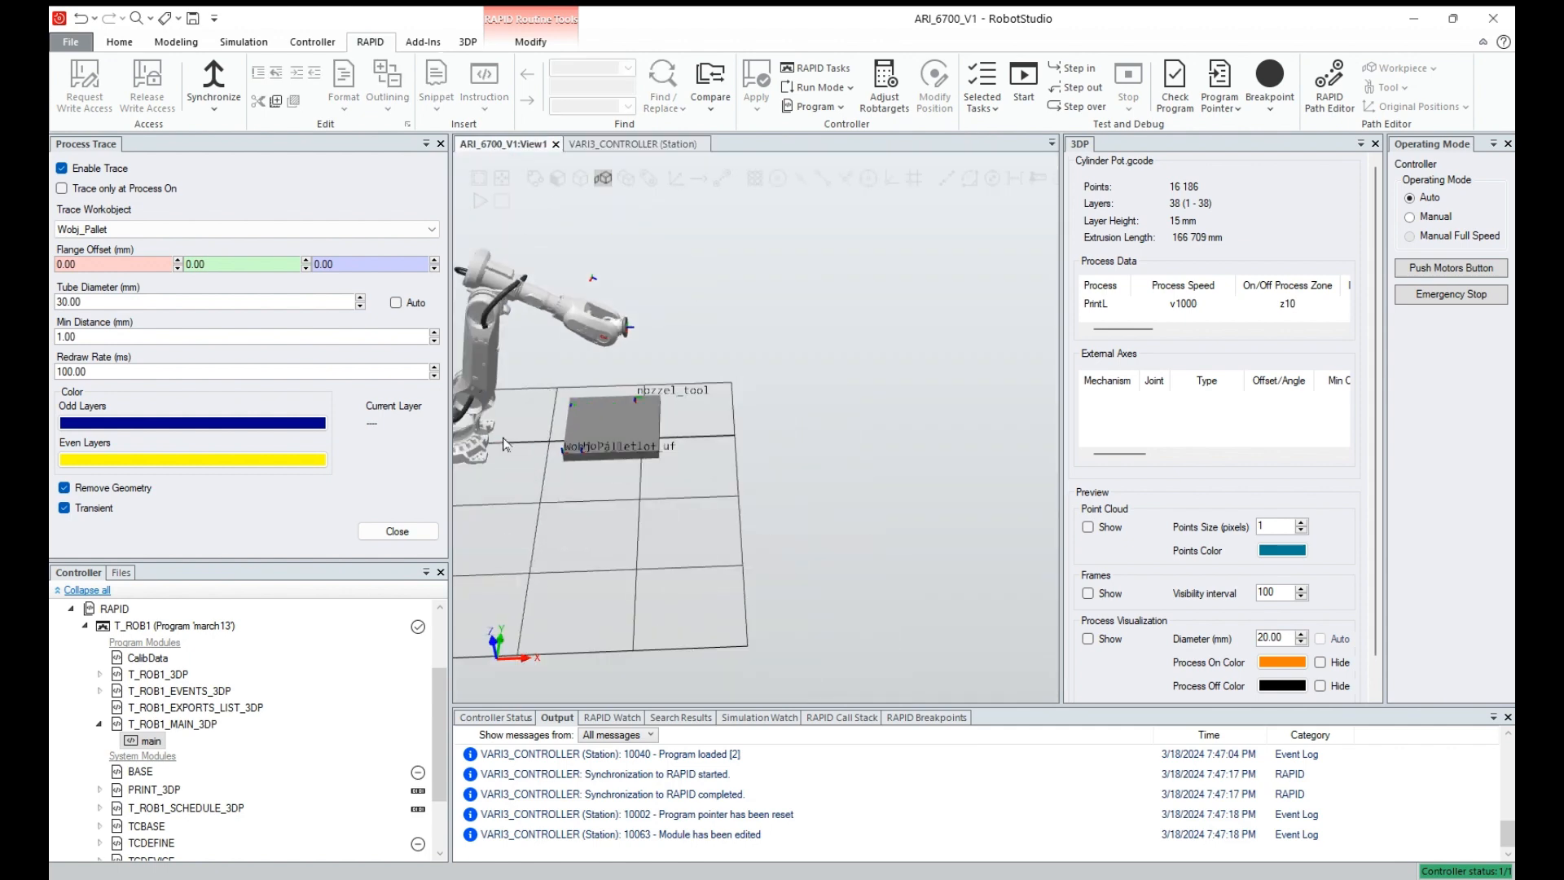
{"action": "left_click", "coordinate": [479, 179]}
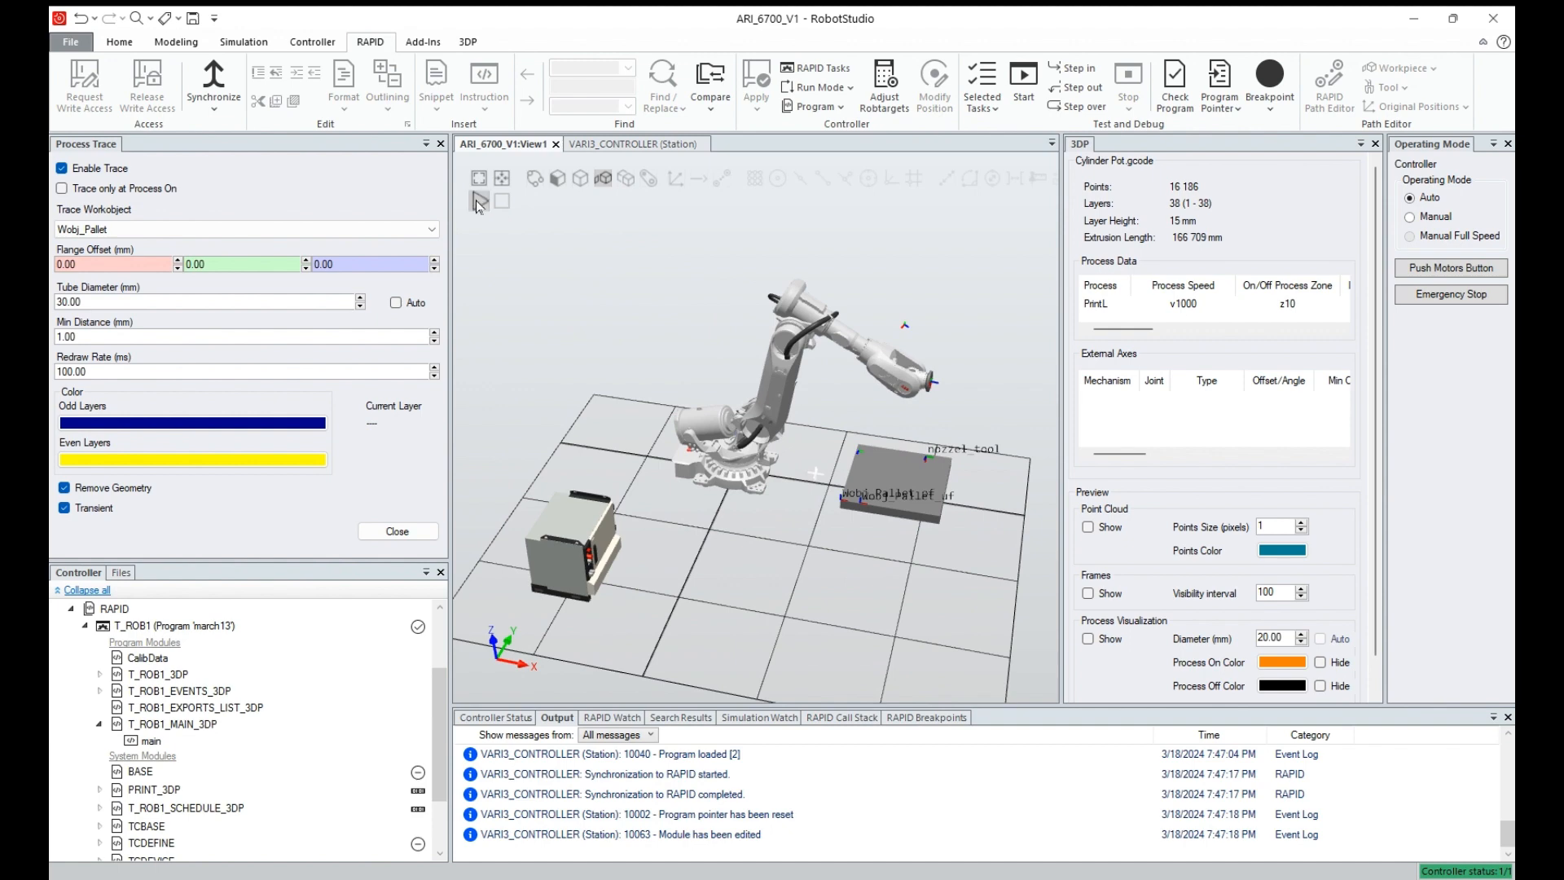
Step: Start the simulation of the cylinder pot print and watch the traced layers in the station's 3D view
{"action": "left_click", "coordinate": [480, 201]}
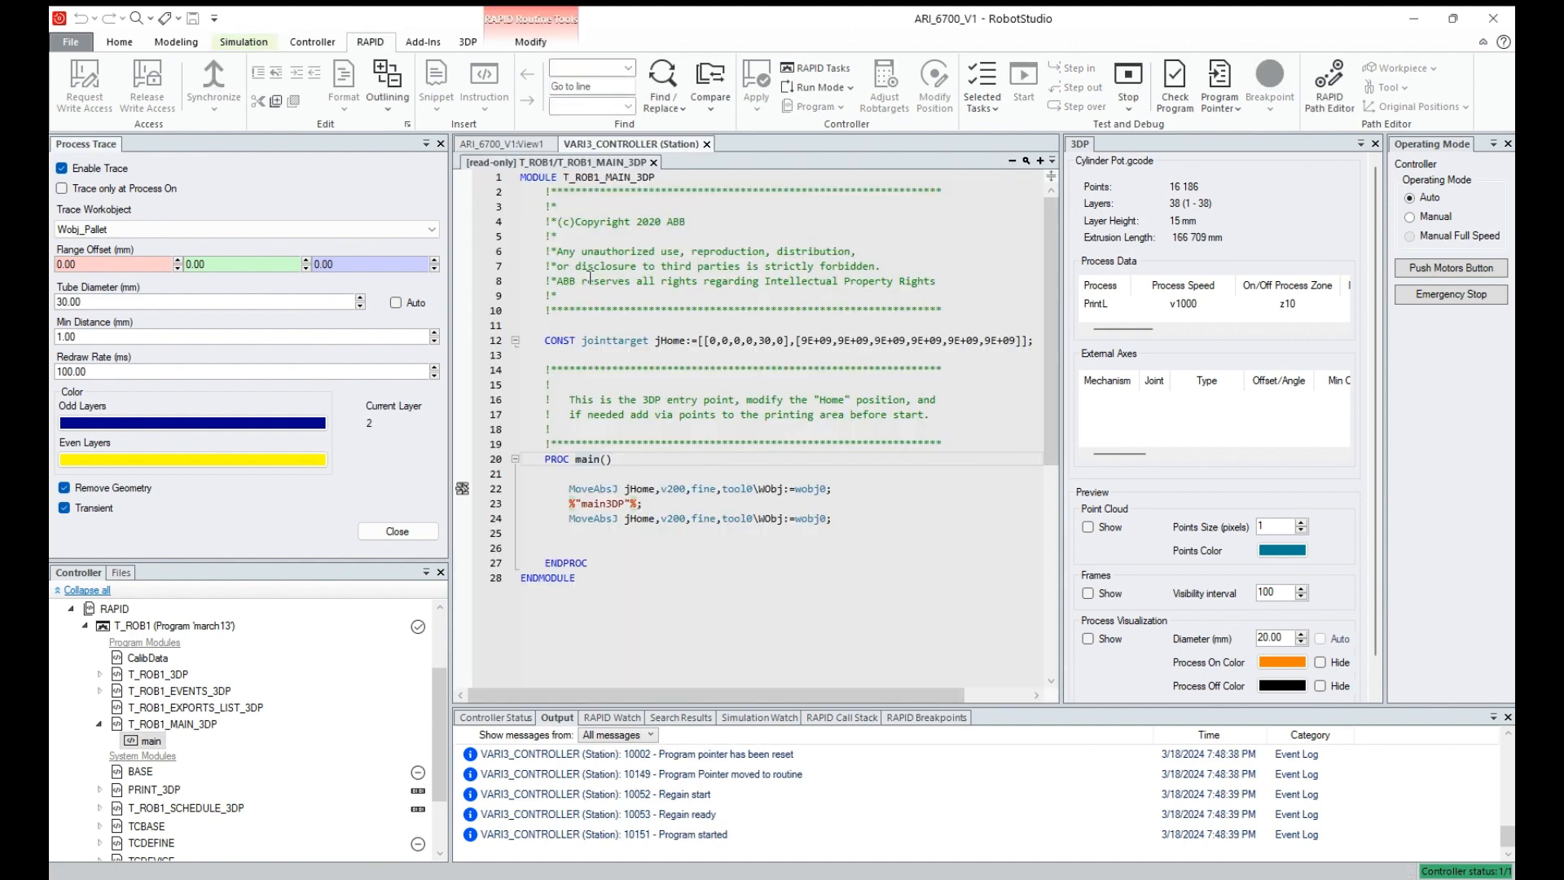
{"action": "left_click", "coordinate": [526, 144]}
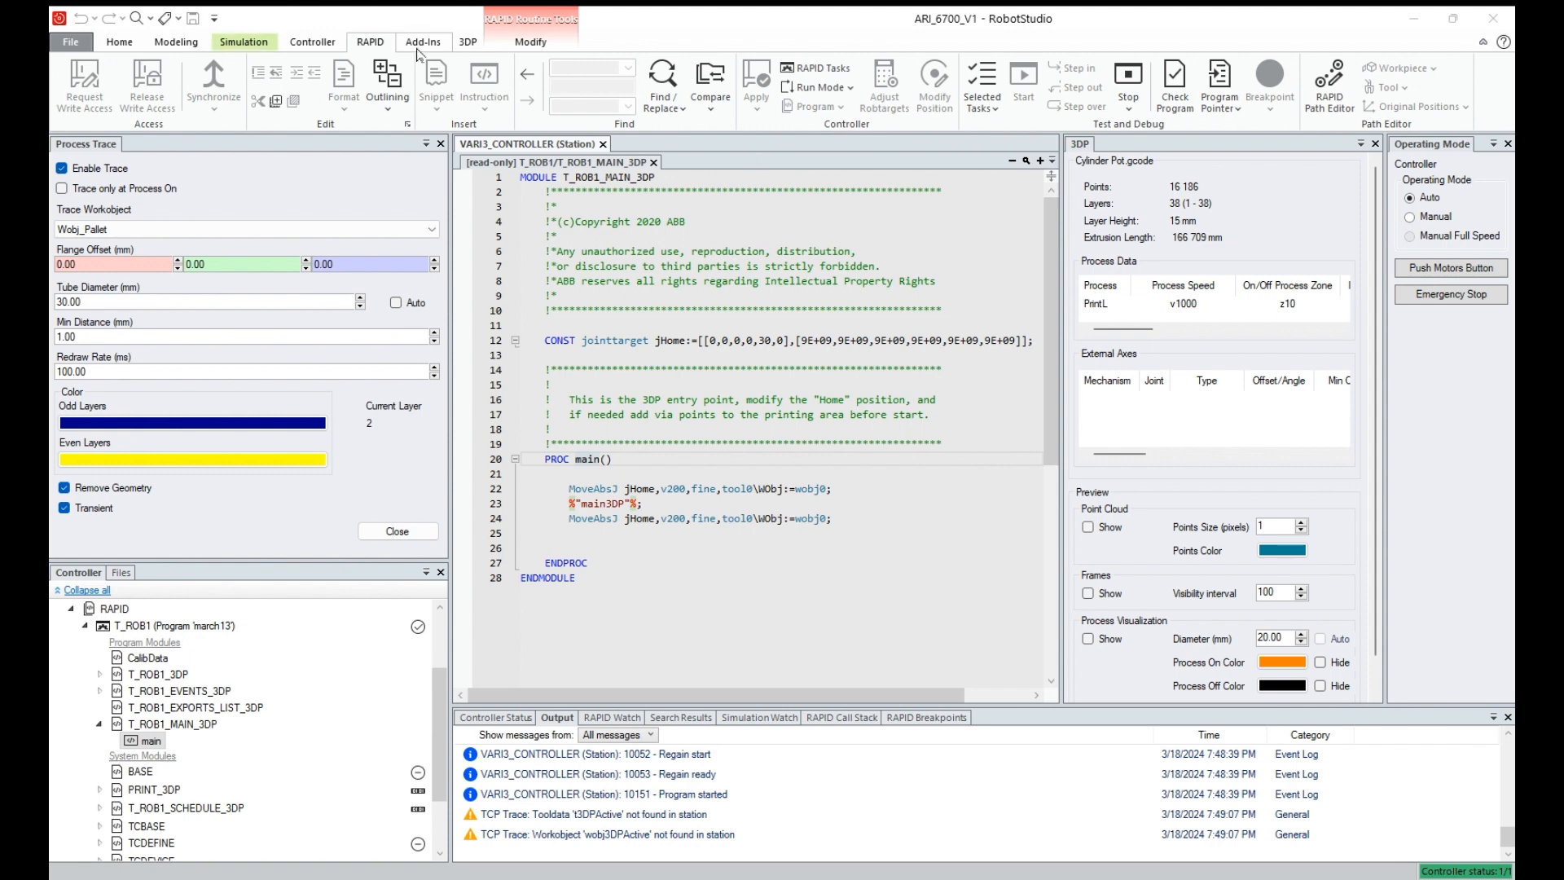
Step: Close the process trace settings and look through the tooldata, joint targets and workobjects of T_ROB1
{"action": "left_click", "coordinate": [464, 46]}
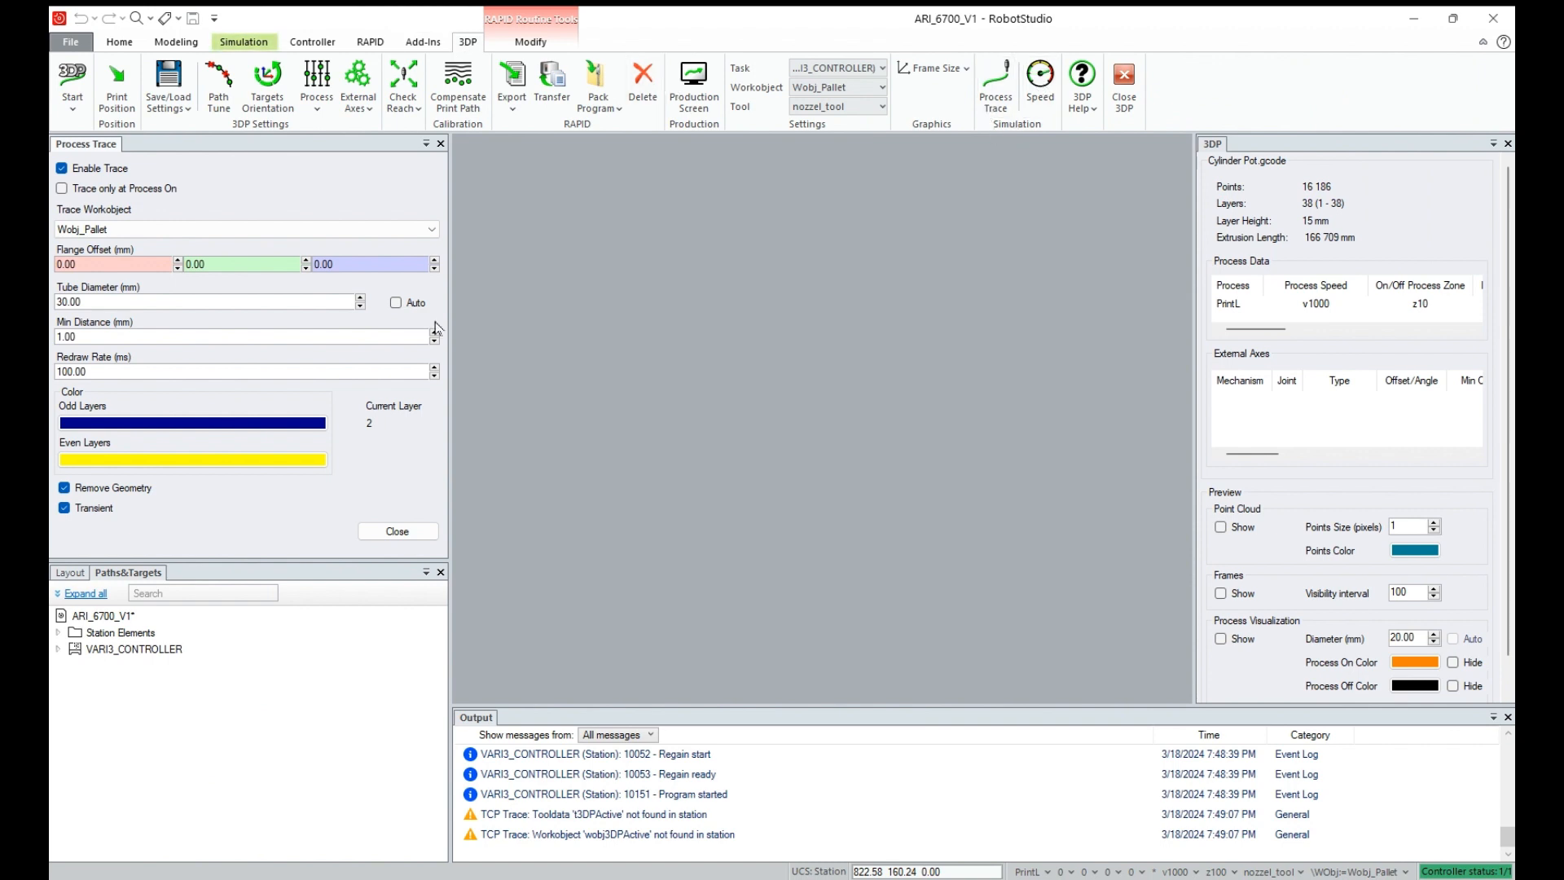
{"action": "left_click", "coordinate": [441, 144]}
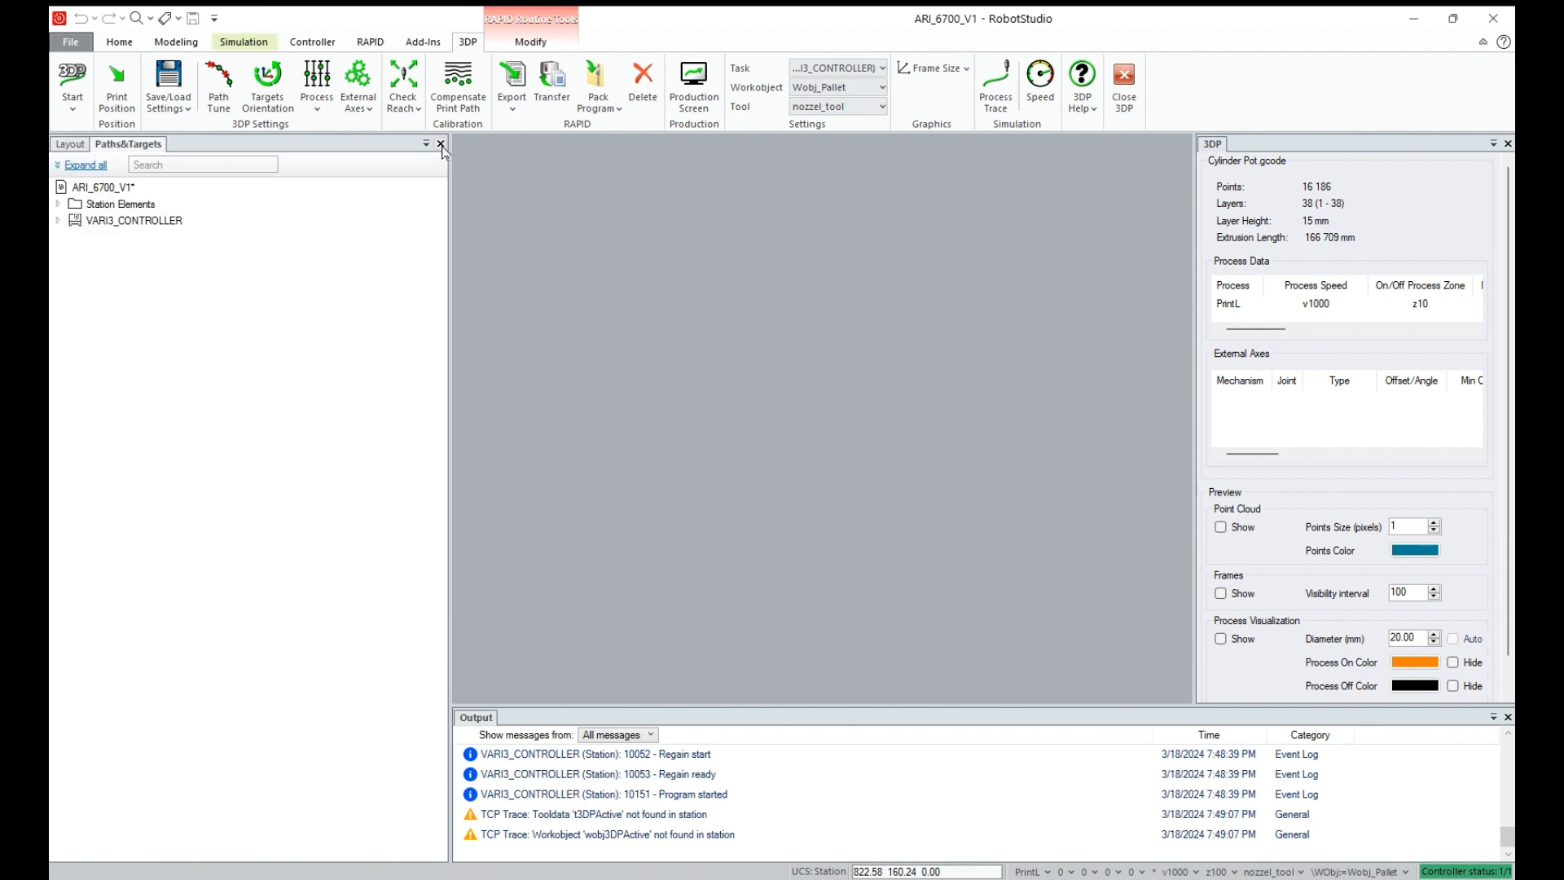
{"action": "left_click", "coordinate": [58, 221]}
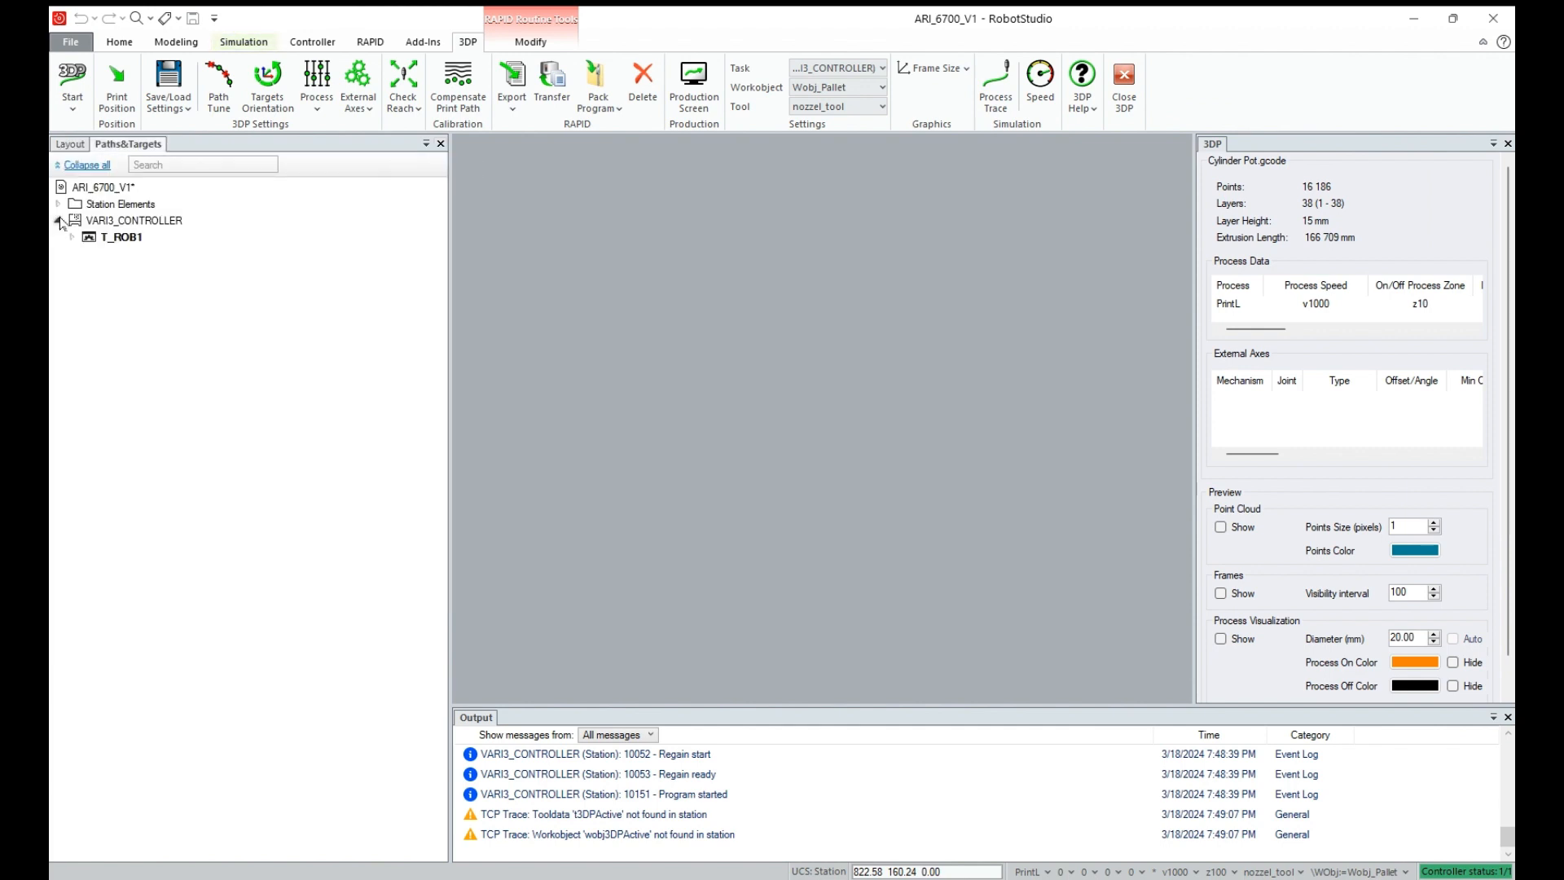
{"action": "left_click", "coordinate": [58, 204]}
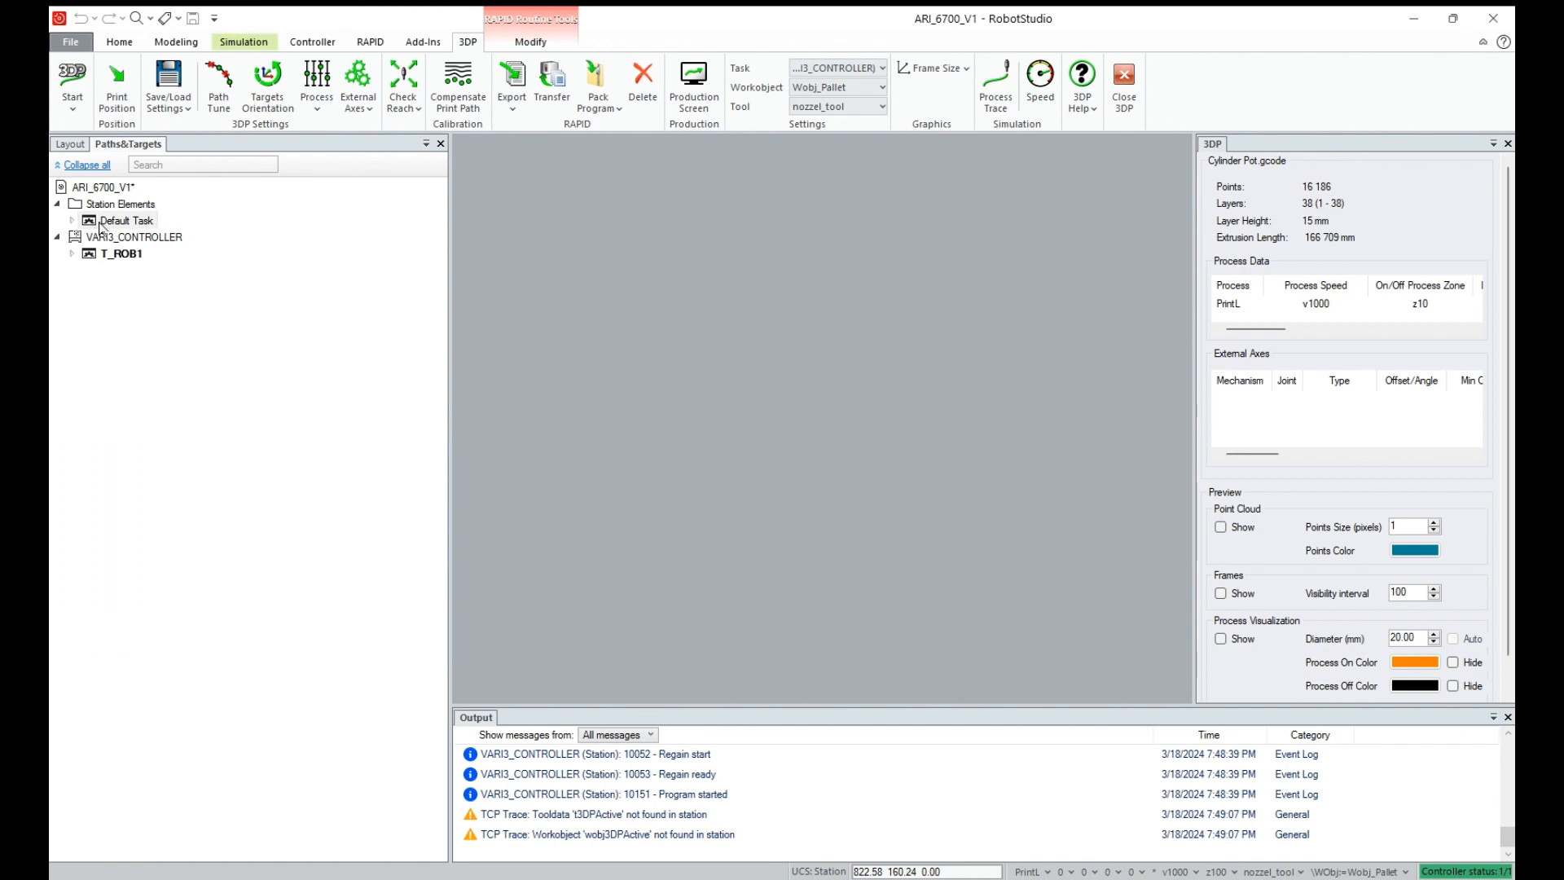
{"action": "left_click", "coordinate": [71, 253]}
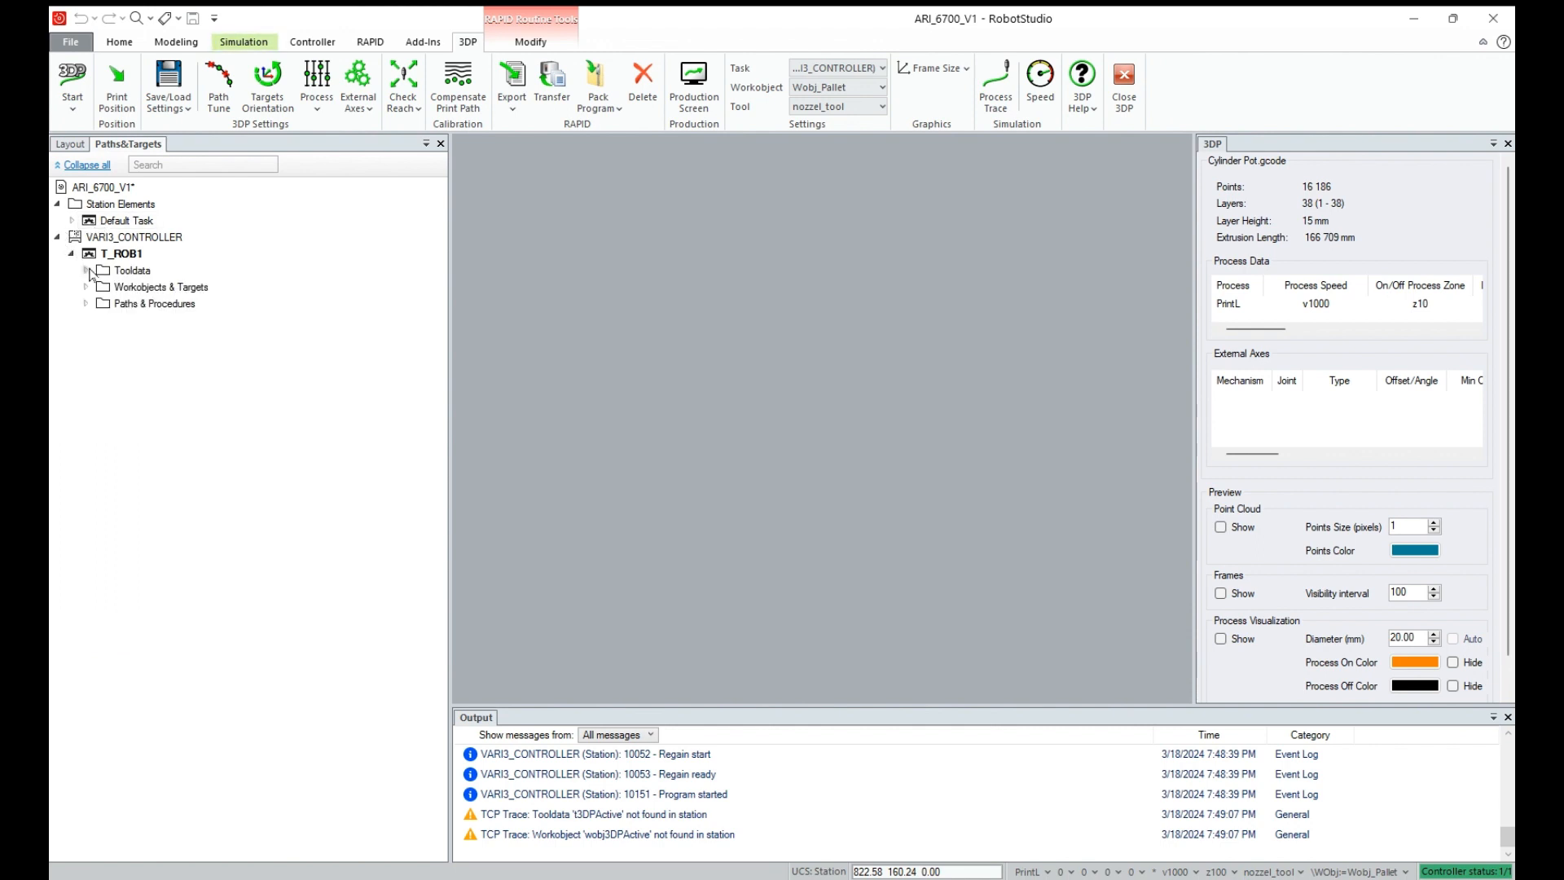
{"action": "left_click", "coordinate": [85, 270]}
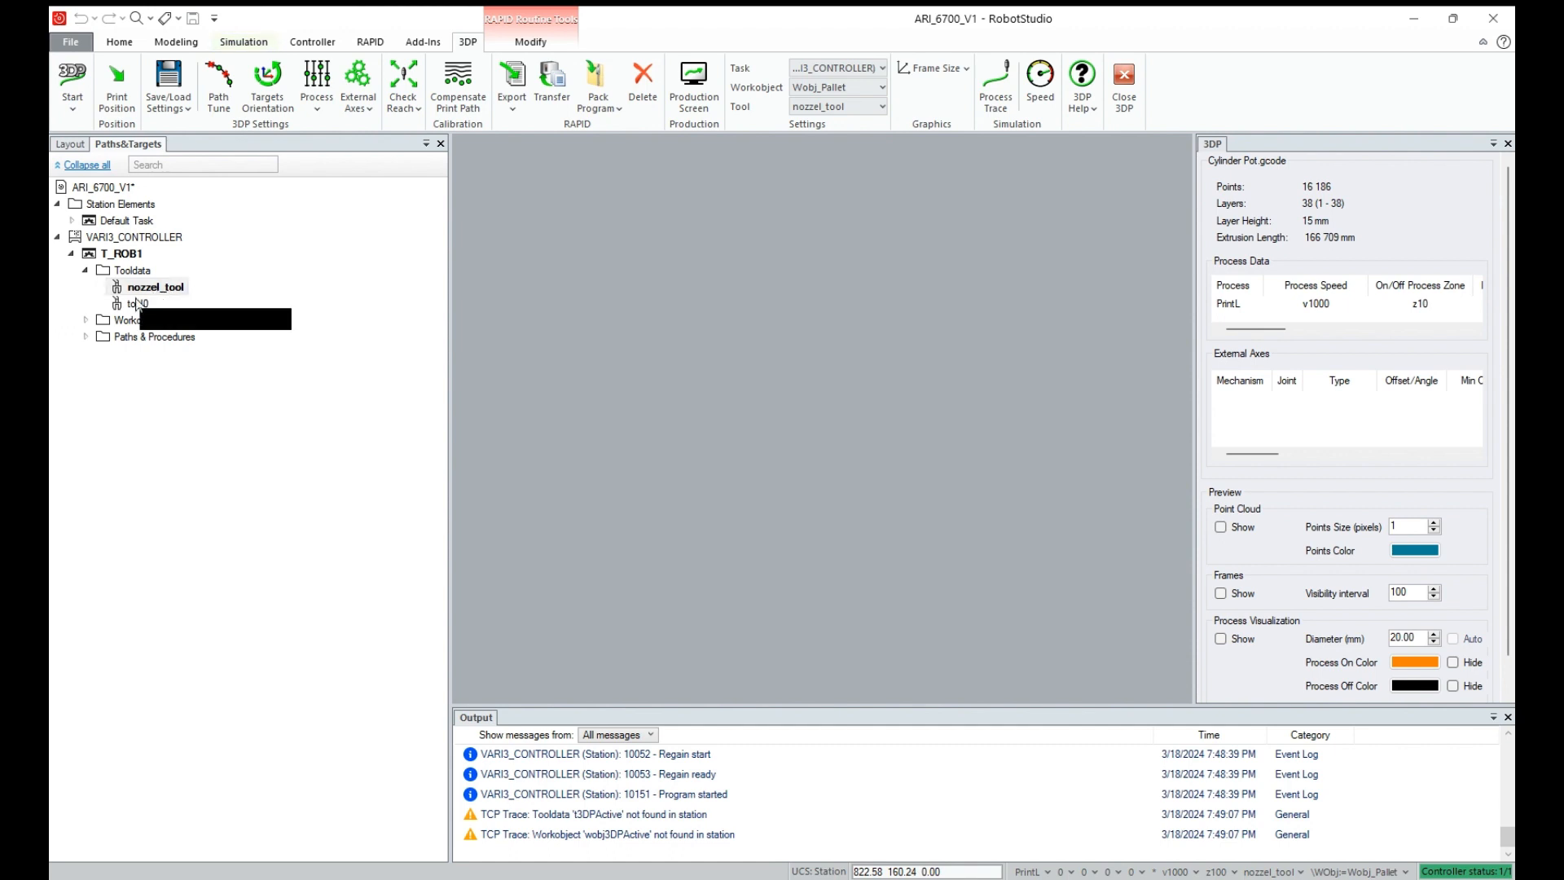
{"action": "left_click", "coordinate": [85, 320]}
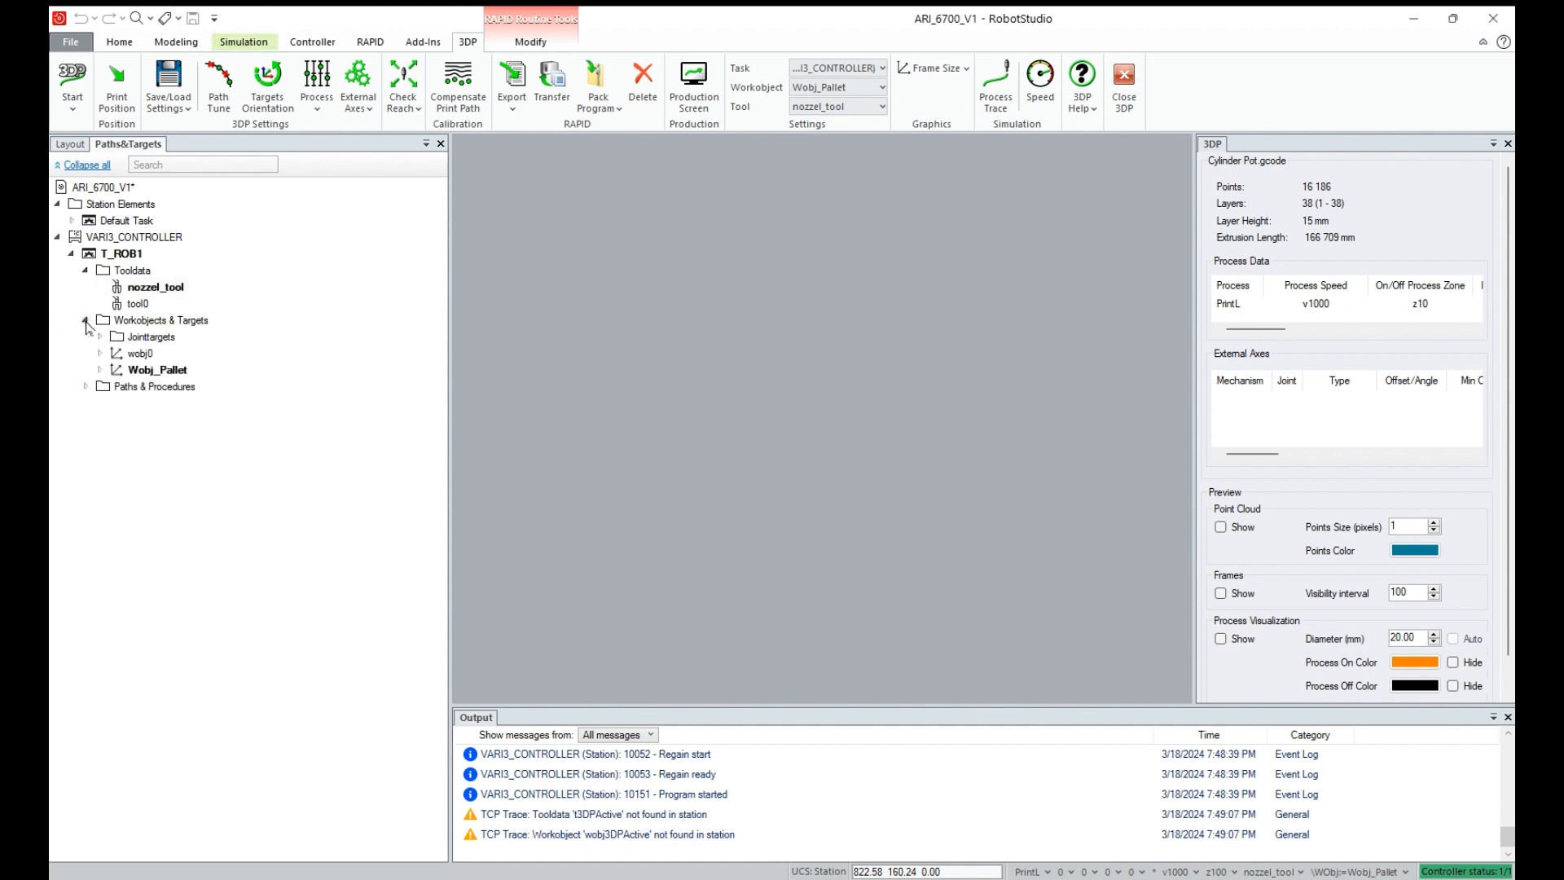
{"action": "left_click", "coordinate": [138, 291]}
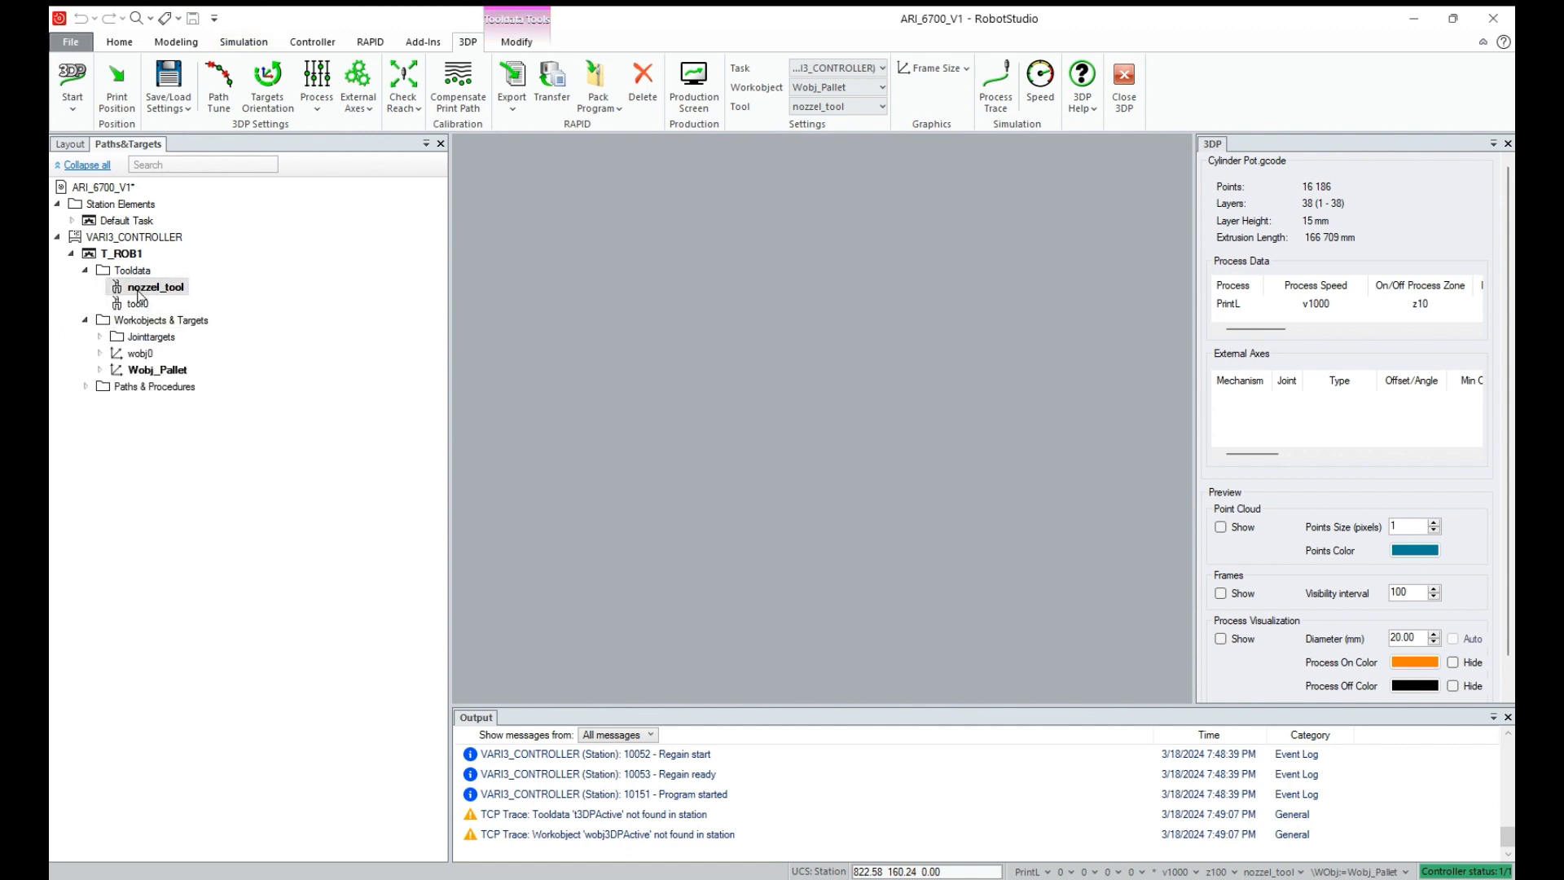
{"action": "left_click", "coordinate": [100, 337]}
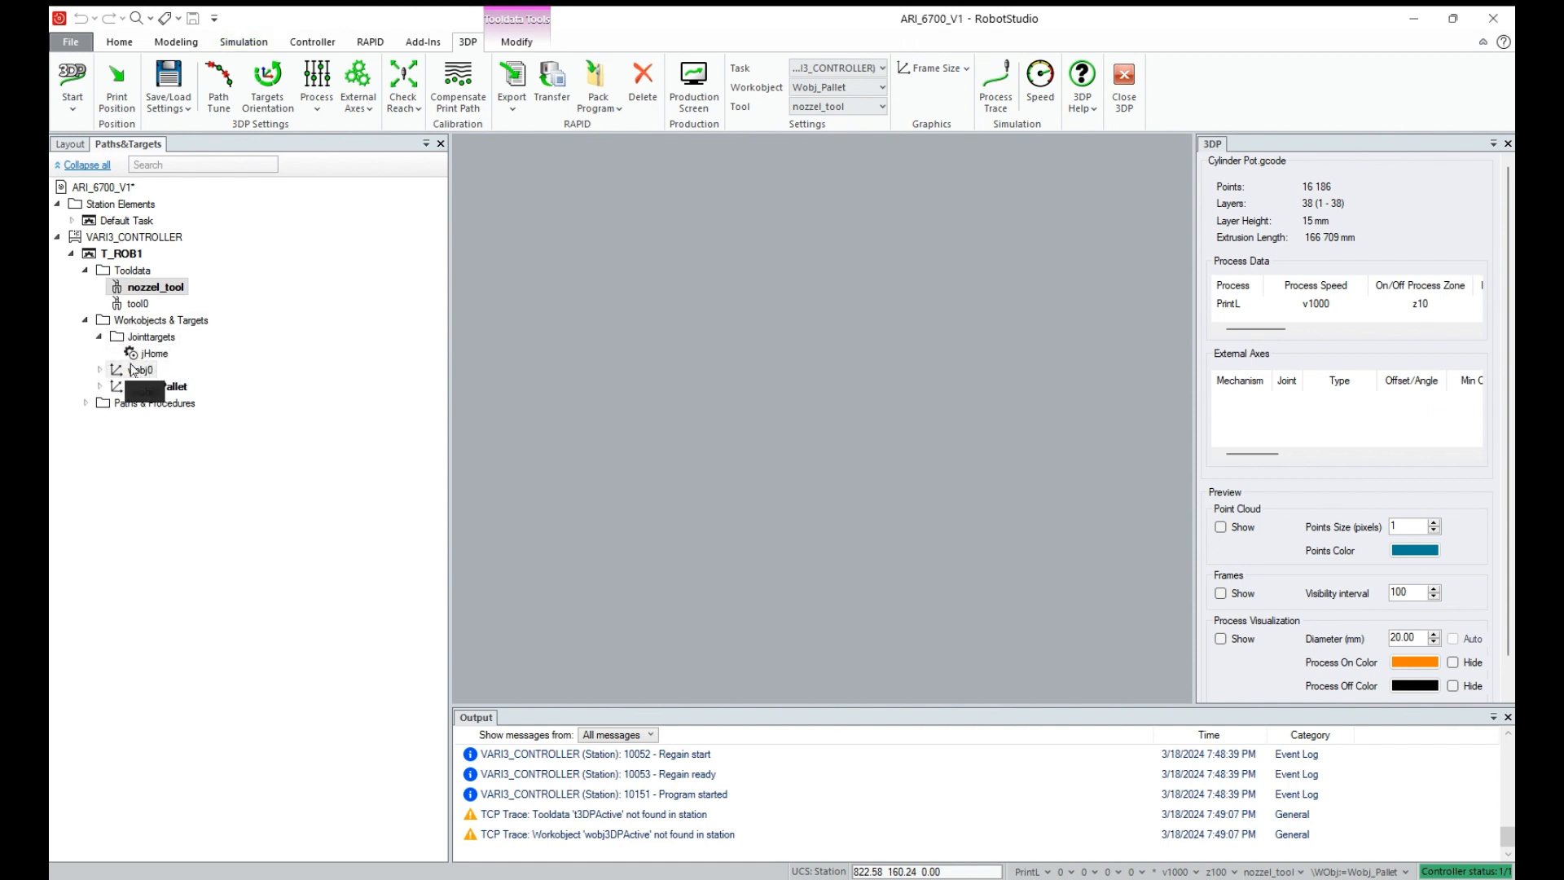
{"action": "left_click", "coordinate": [100, 387]}
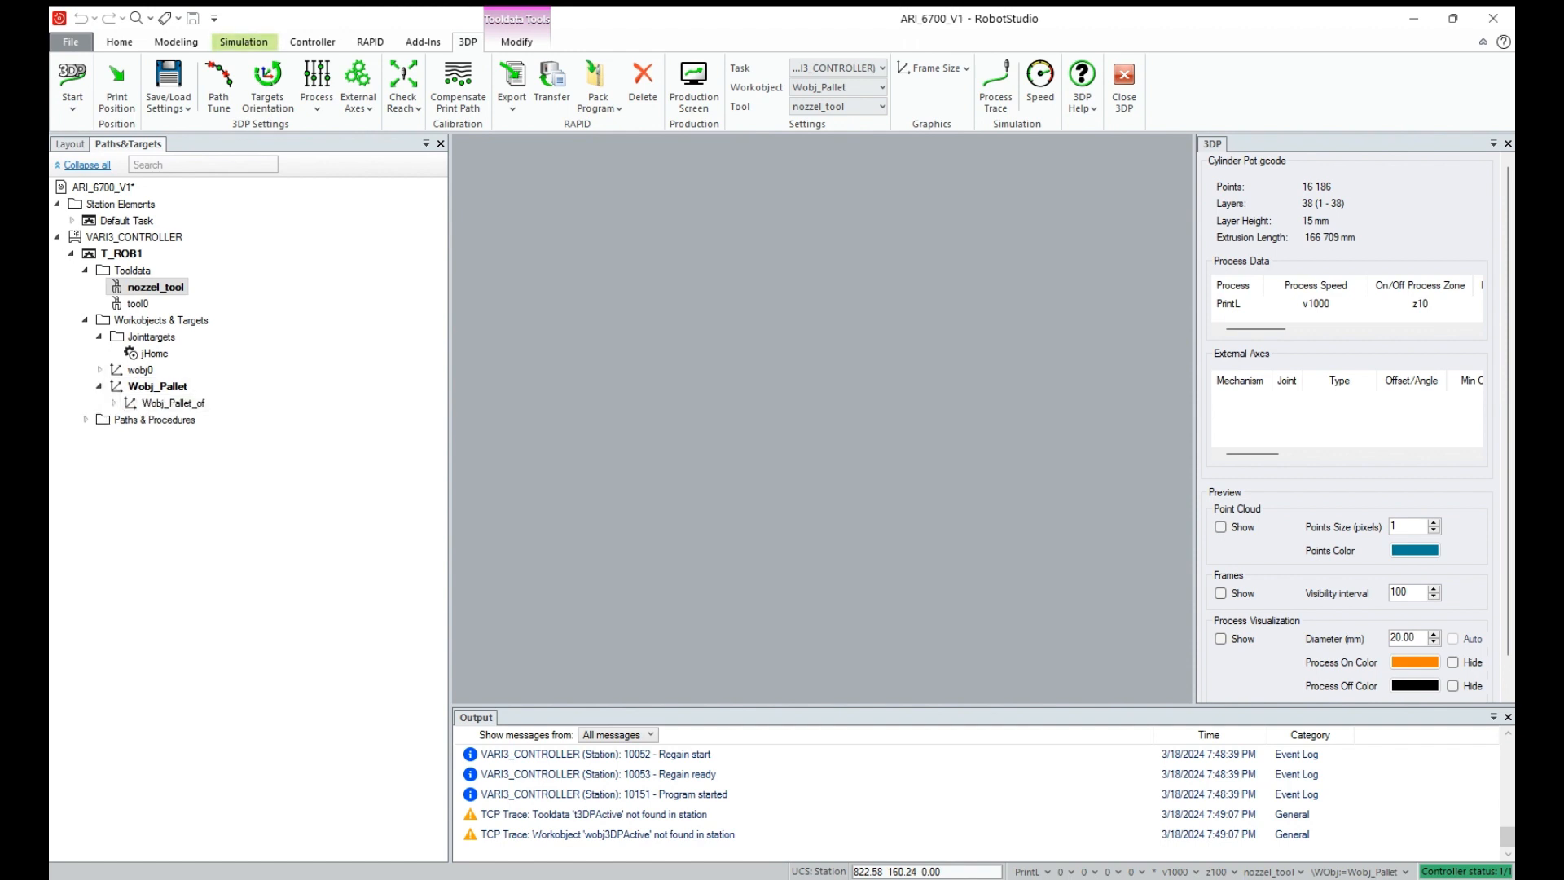
{"action": "left_click", "coordinate": [101, 387]}
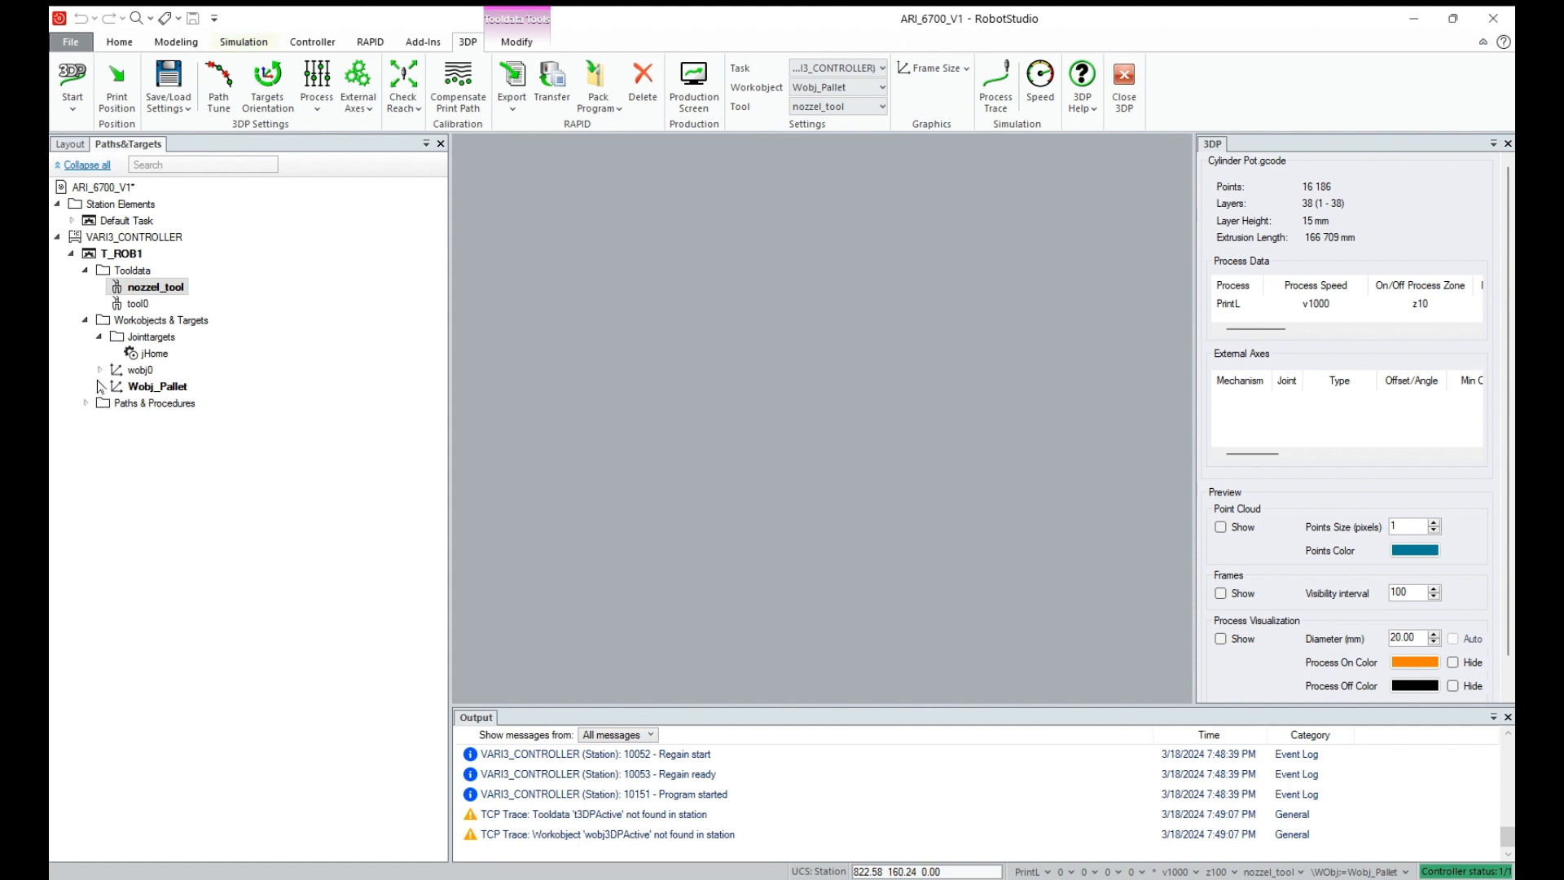
Step: Look through T_ROB1's paths and procedures, including the contents of the main and main3DP procedures
{"action": "left_click", "coordinate": [86, 404]}
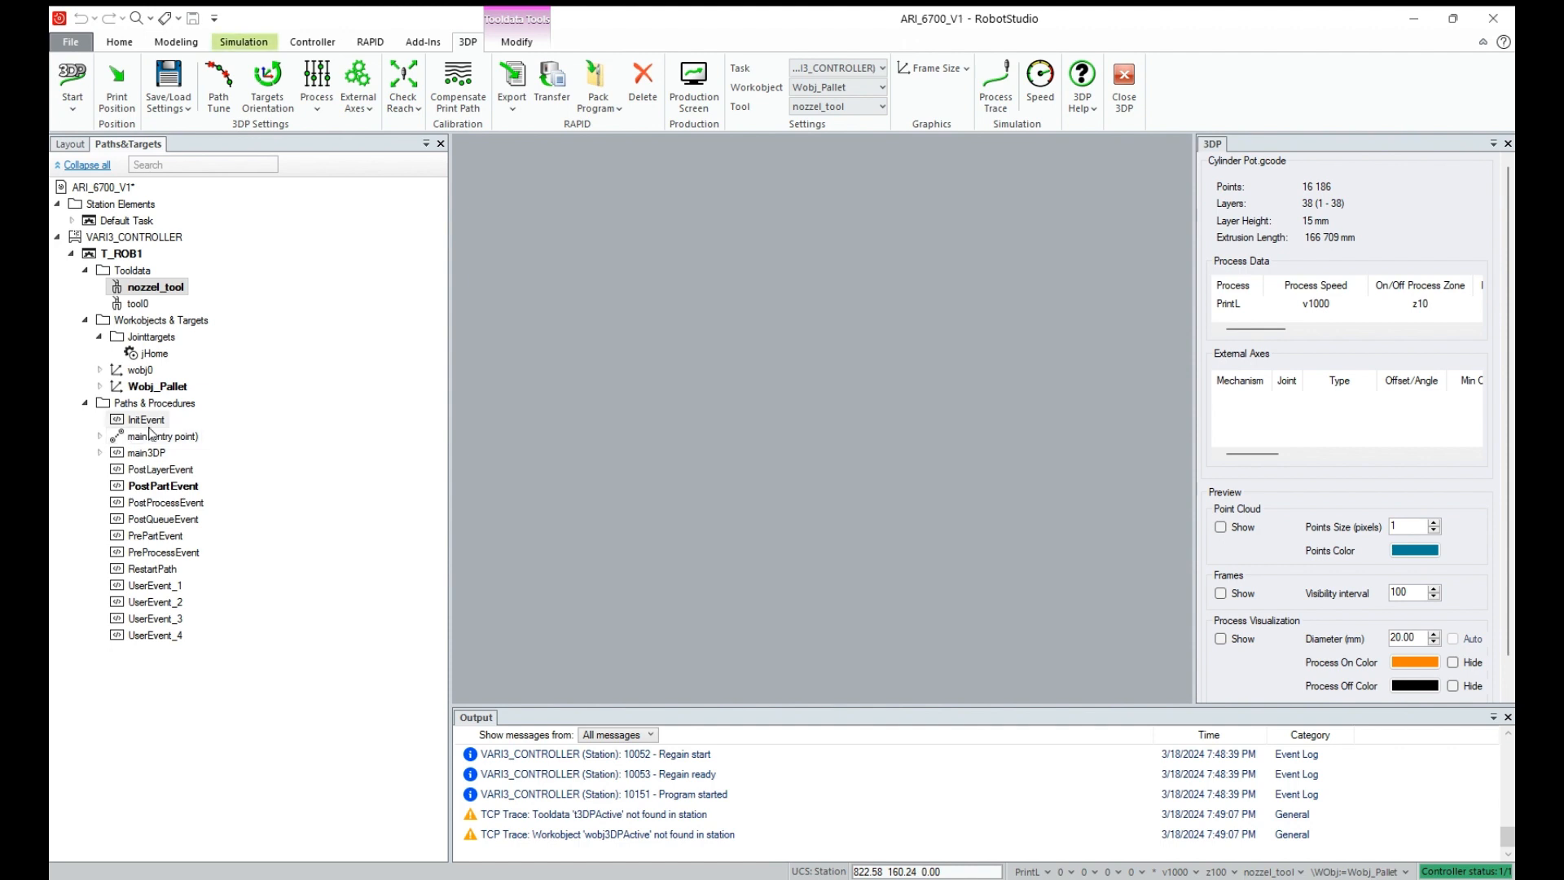
{"action": "left_click", "coordinate": [100, 437]}
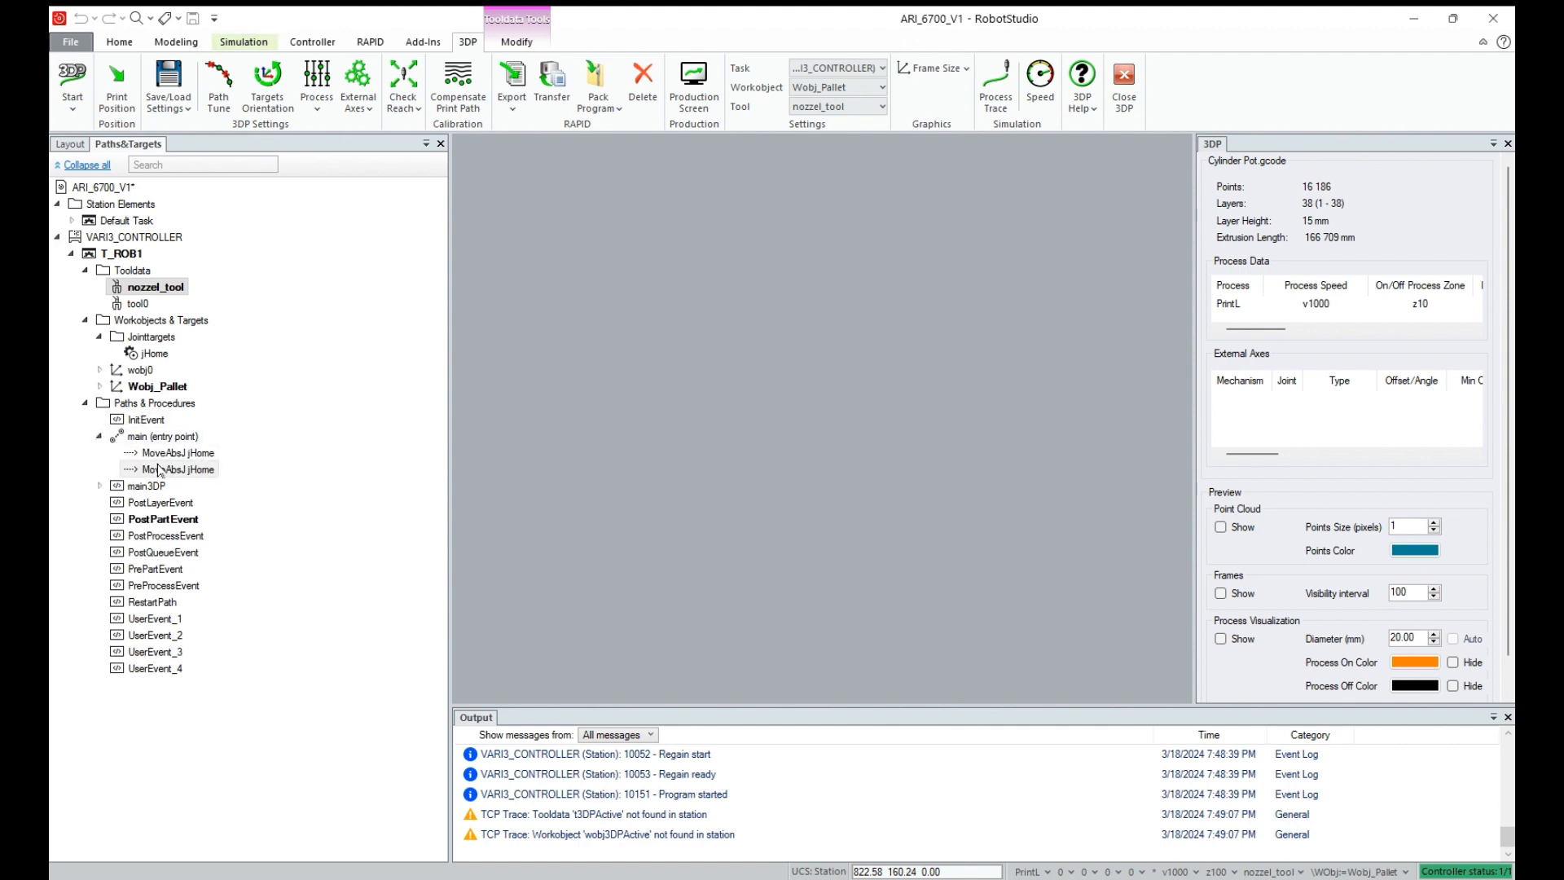
{"action": "left_click", "coordinate": [99, 485]}
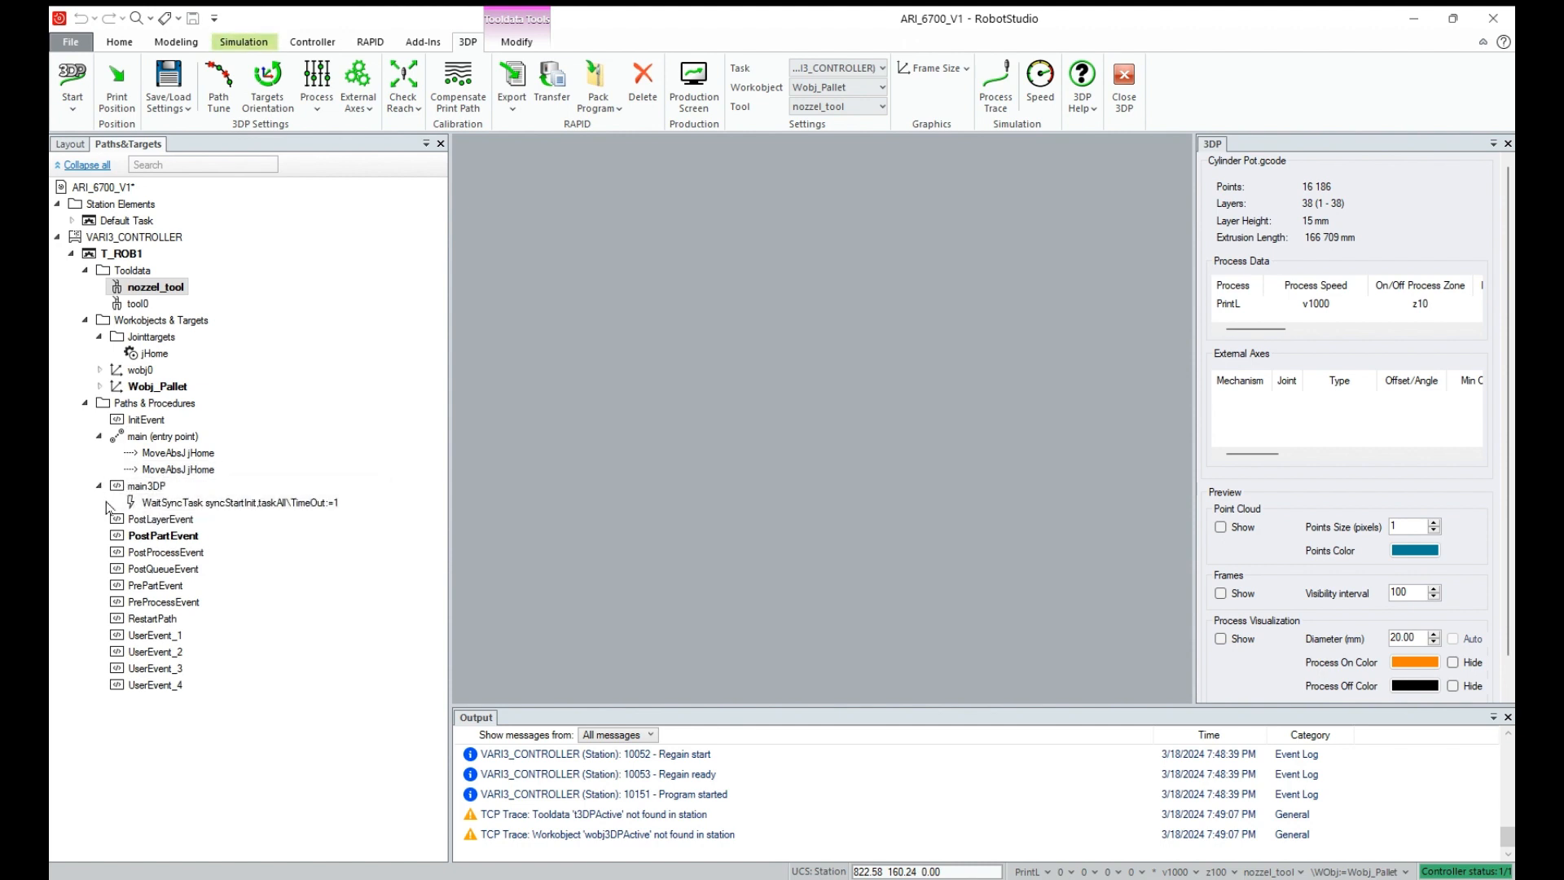
{"action": "left_click", "coordinate": [99, 487]}
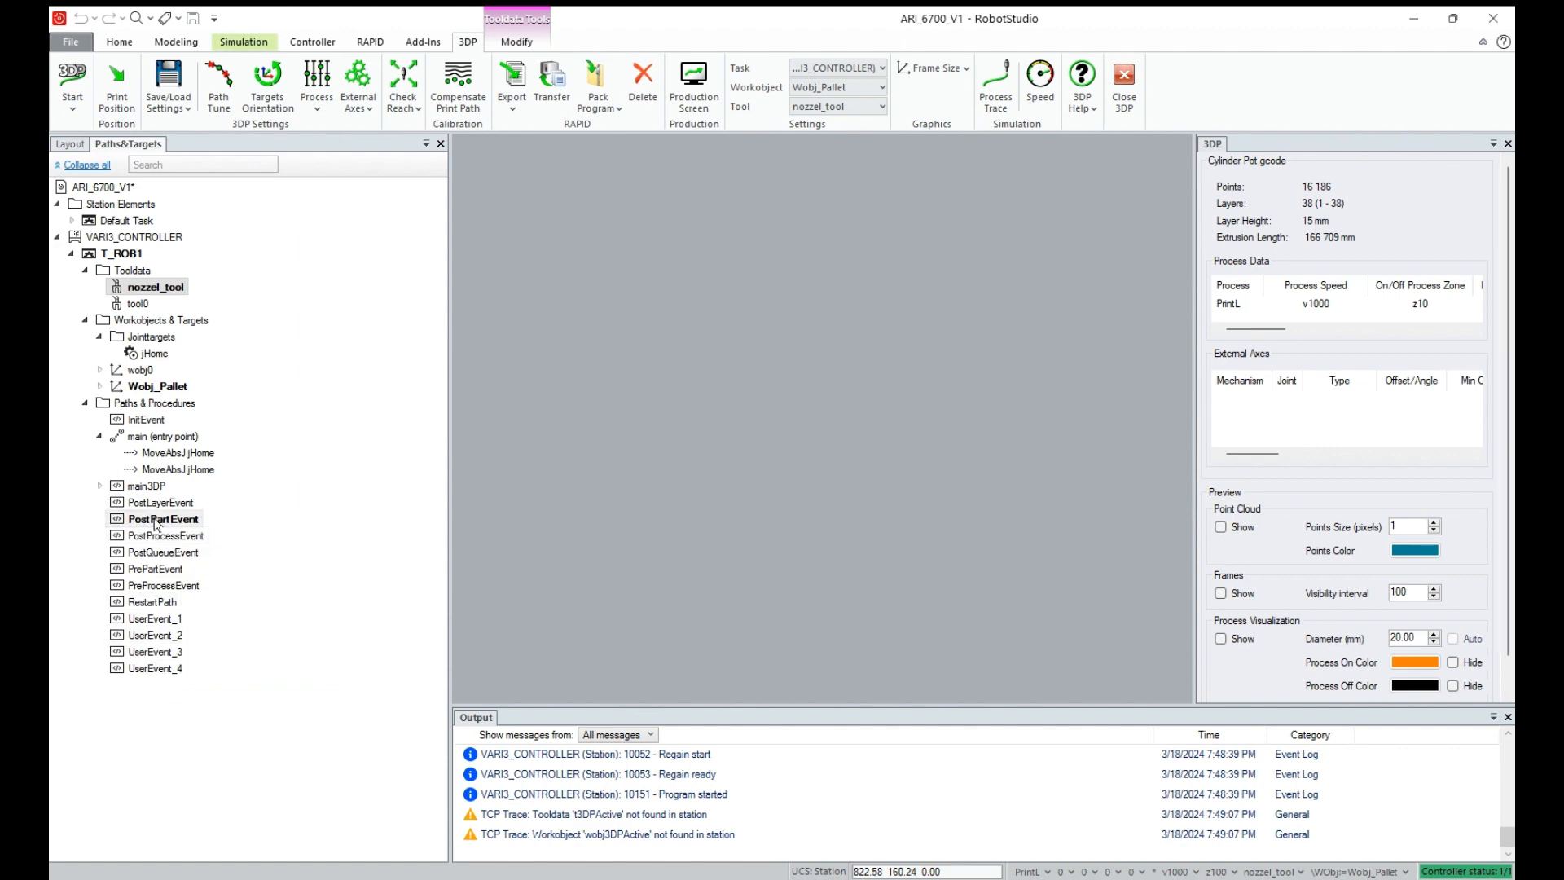
Step: Open the main3DP routine of the T_ROB1_3DP module and read its tool, workobject, print position and process declarations
{"action": "left_click", "coordinate": [373, 44]}
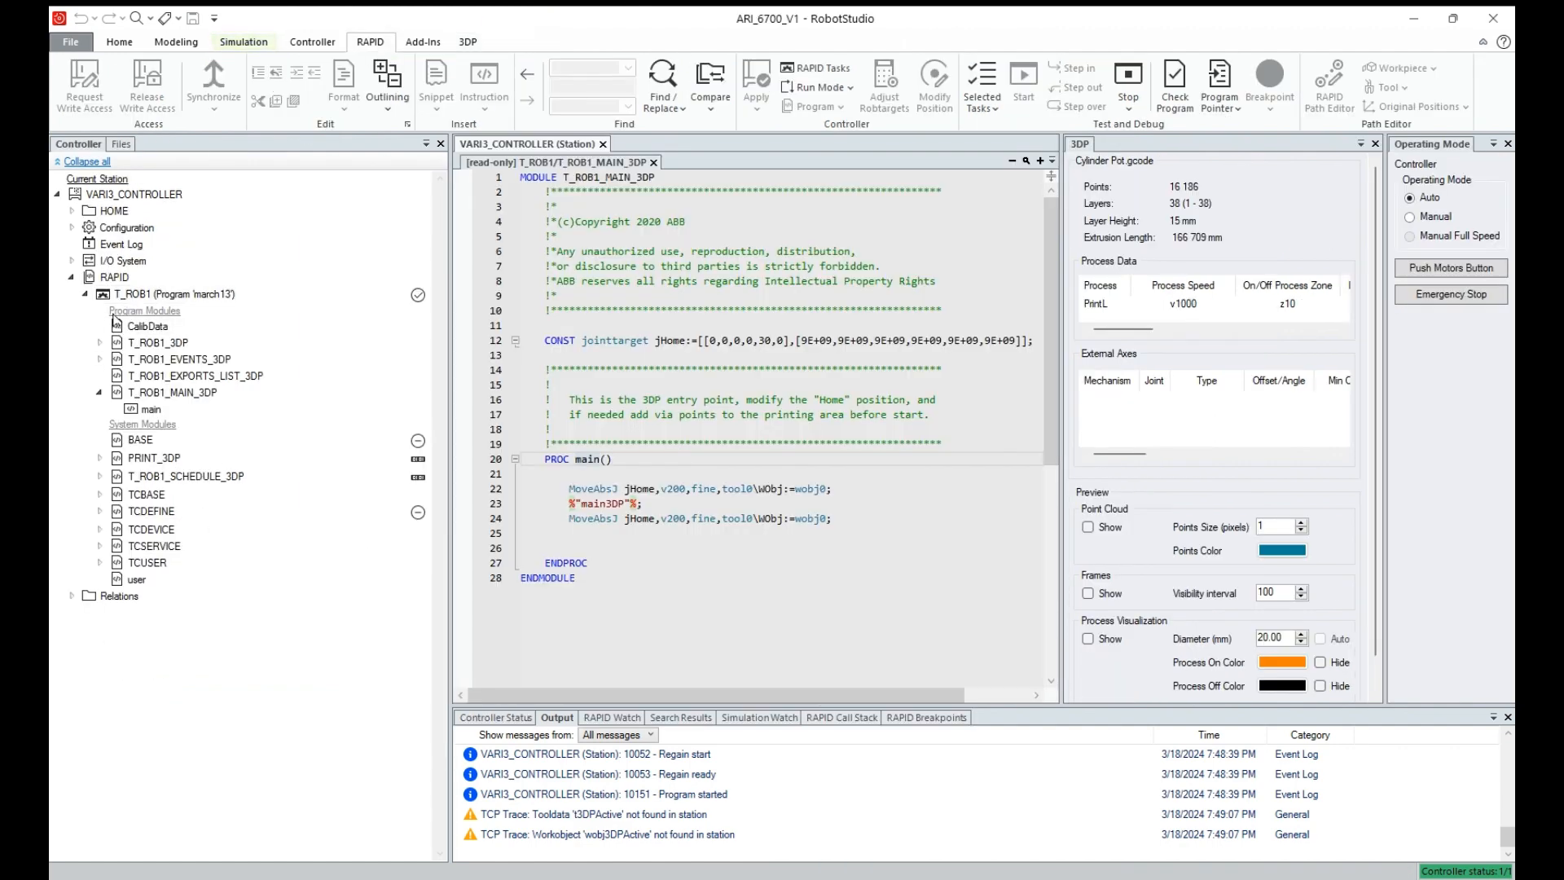
{"action": "double_click", "coordinate": [124, 345]}
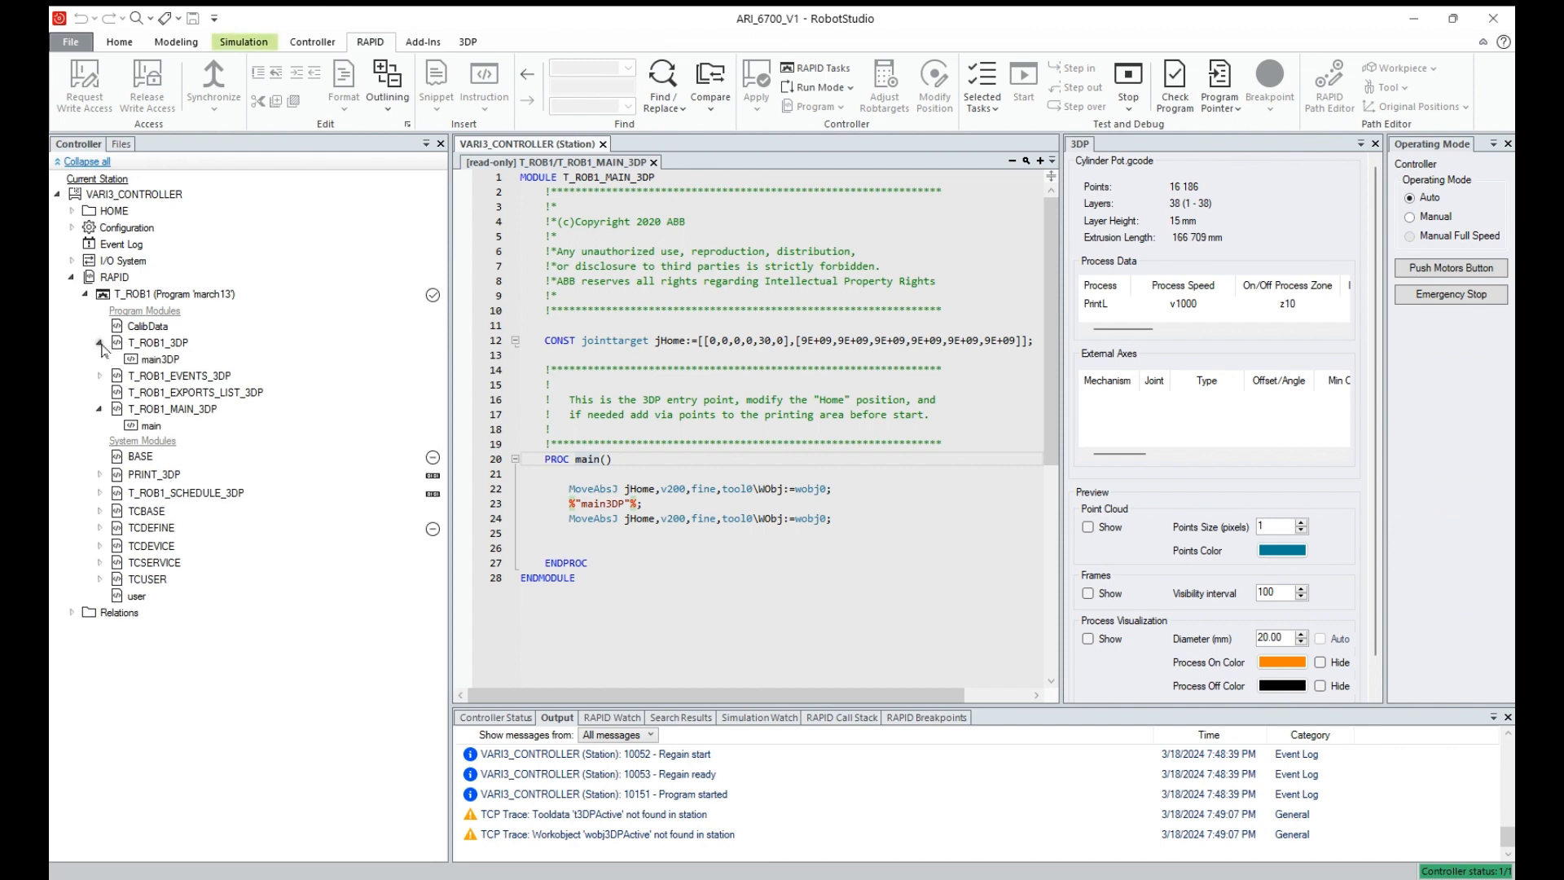
{"action": "double_click", "coordinate": [157, 361]}
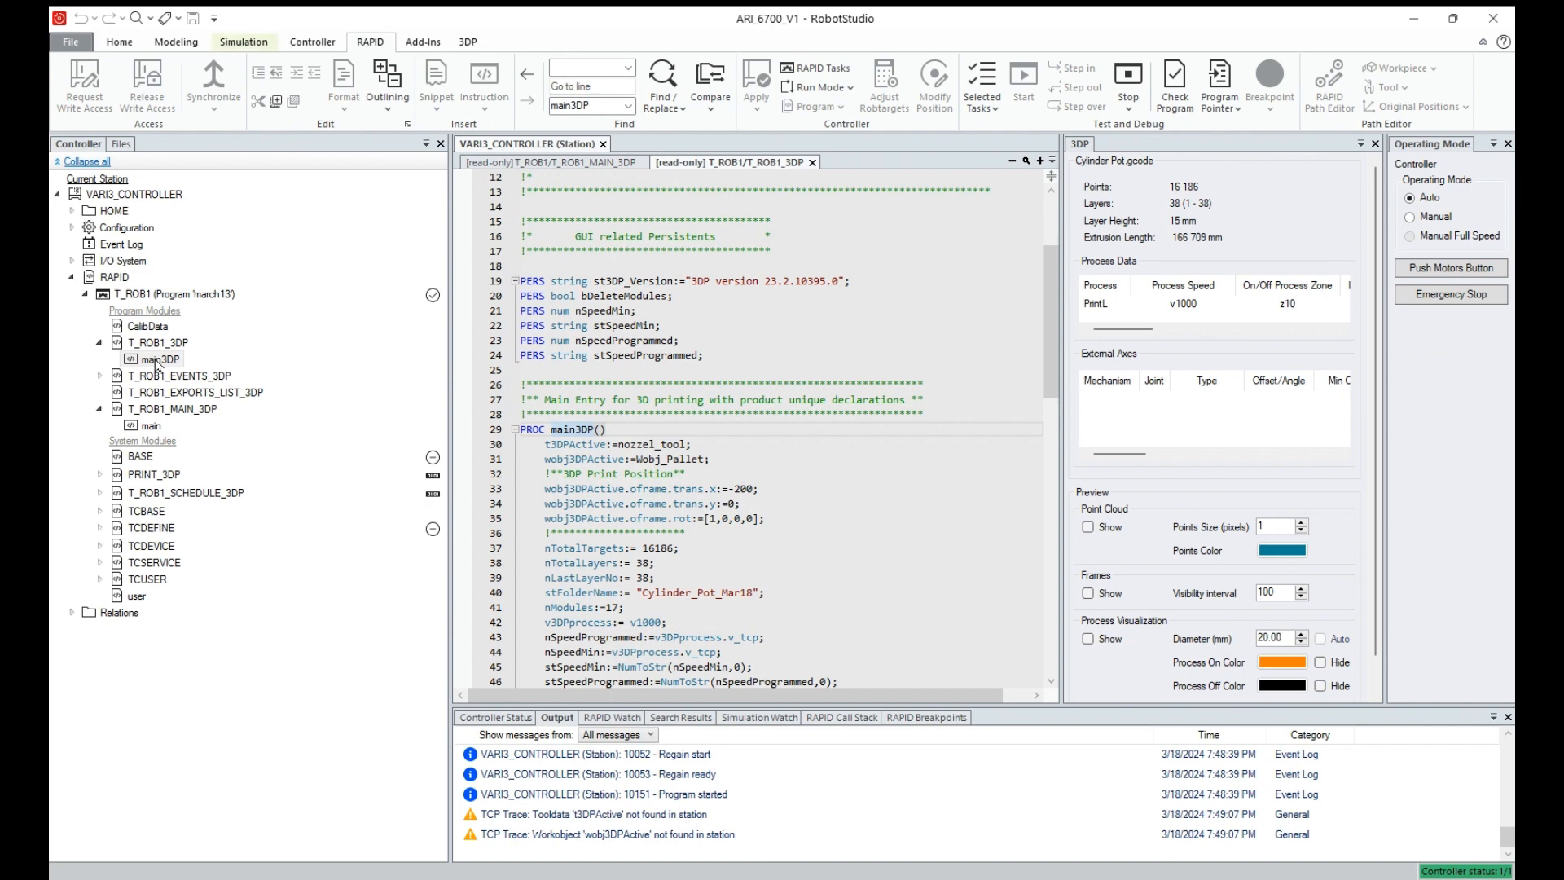
{"action": "left_click", "coordinate": [157, 361]}
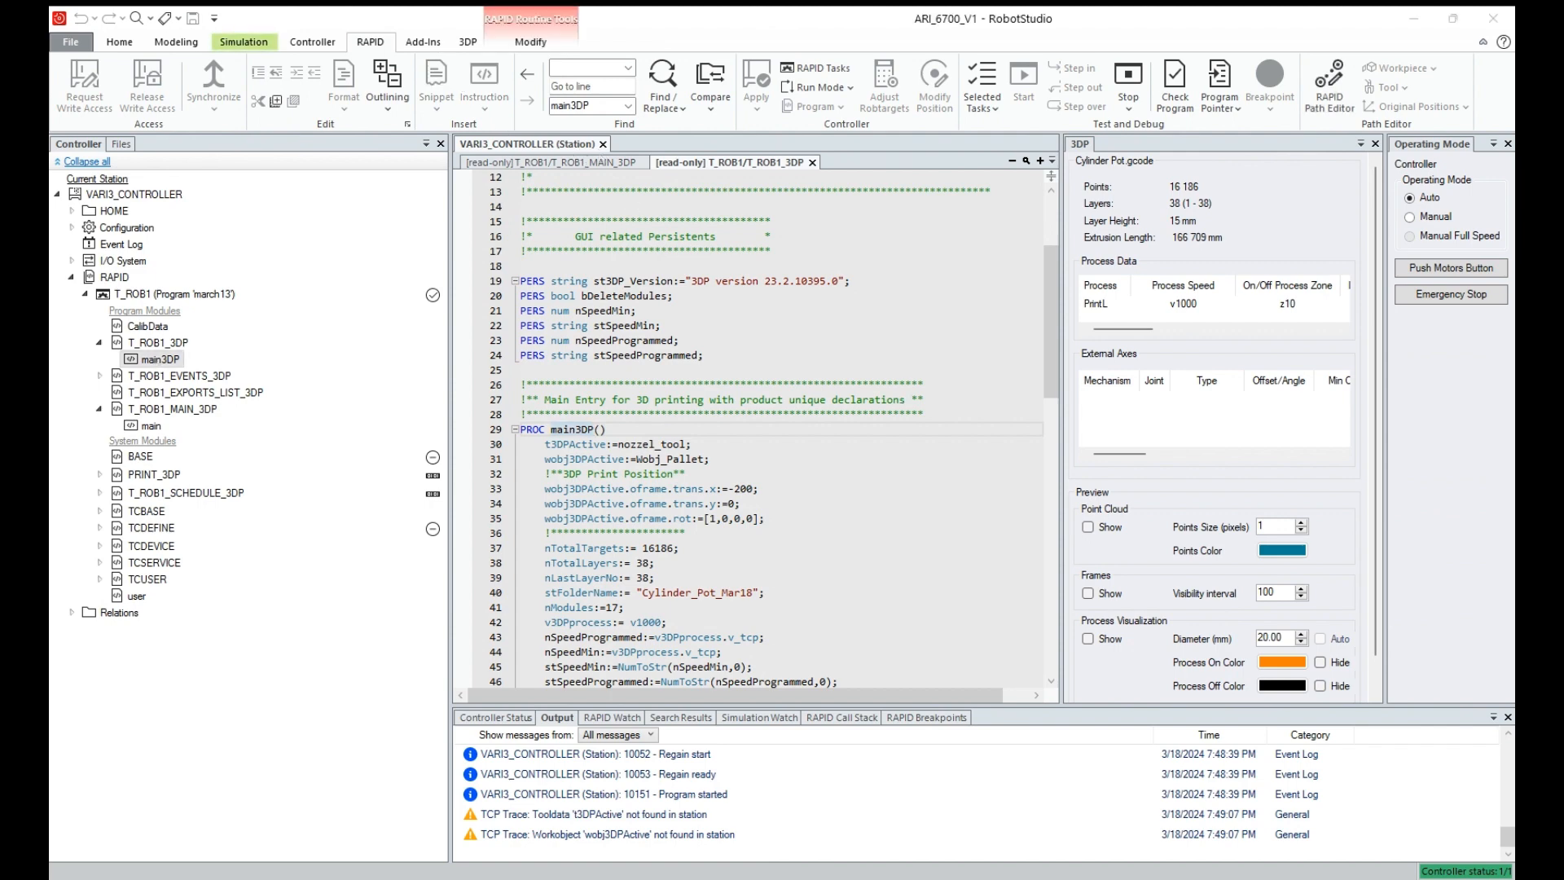
{"action": "scroll", "coordinate": [584, 356], "scroll_direction": "down", "scroll_amount": 2}
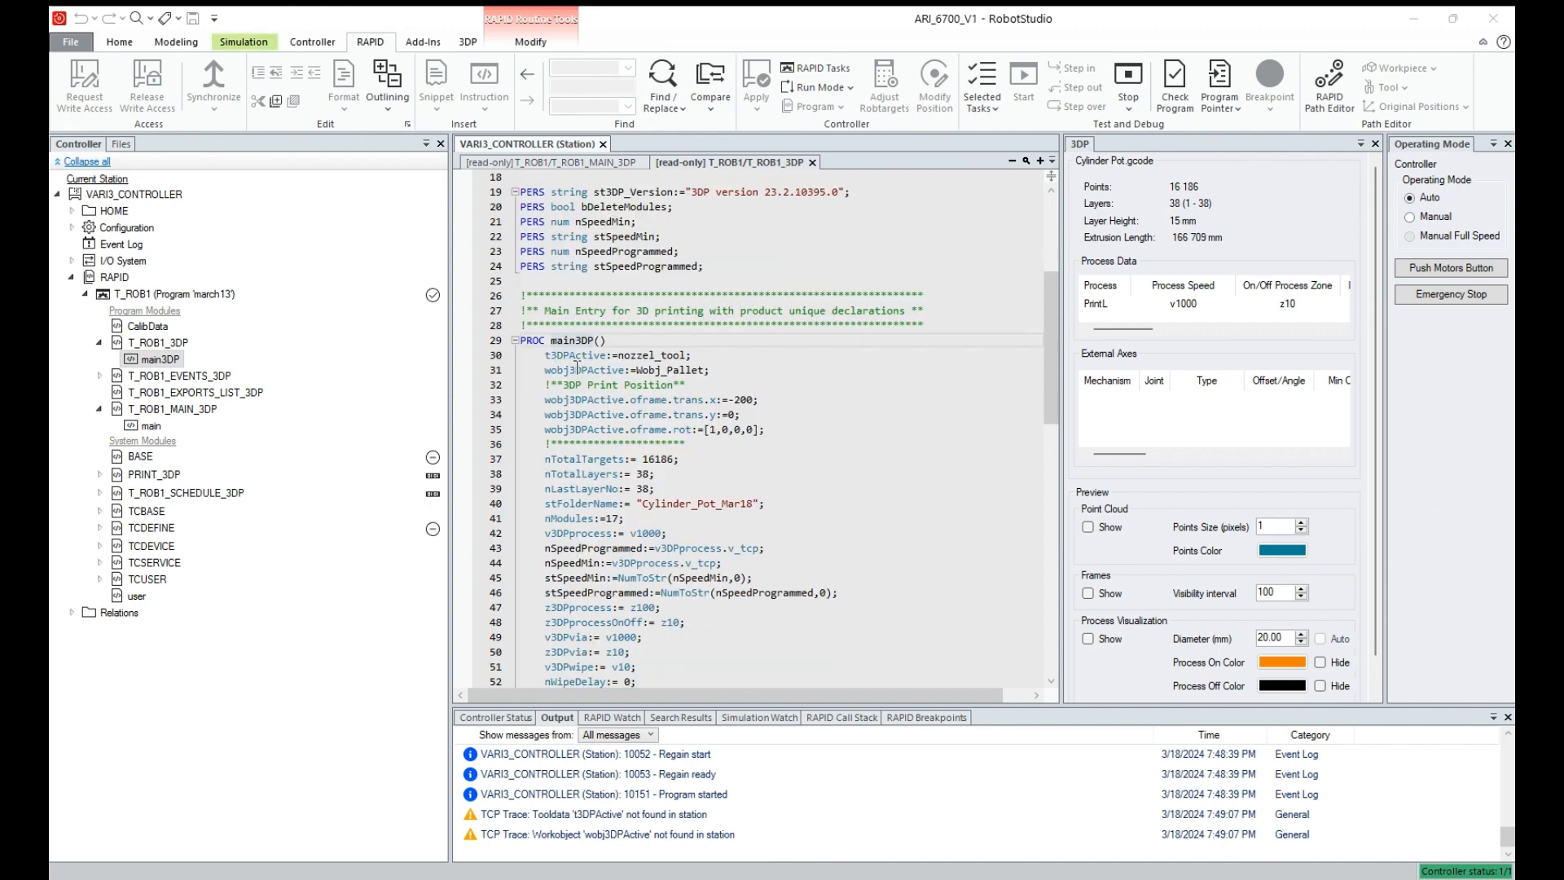
{"action": "scroll", "coordinate": [578, 368], "scroll_direction": "down", "scroll_amount": 1}
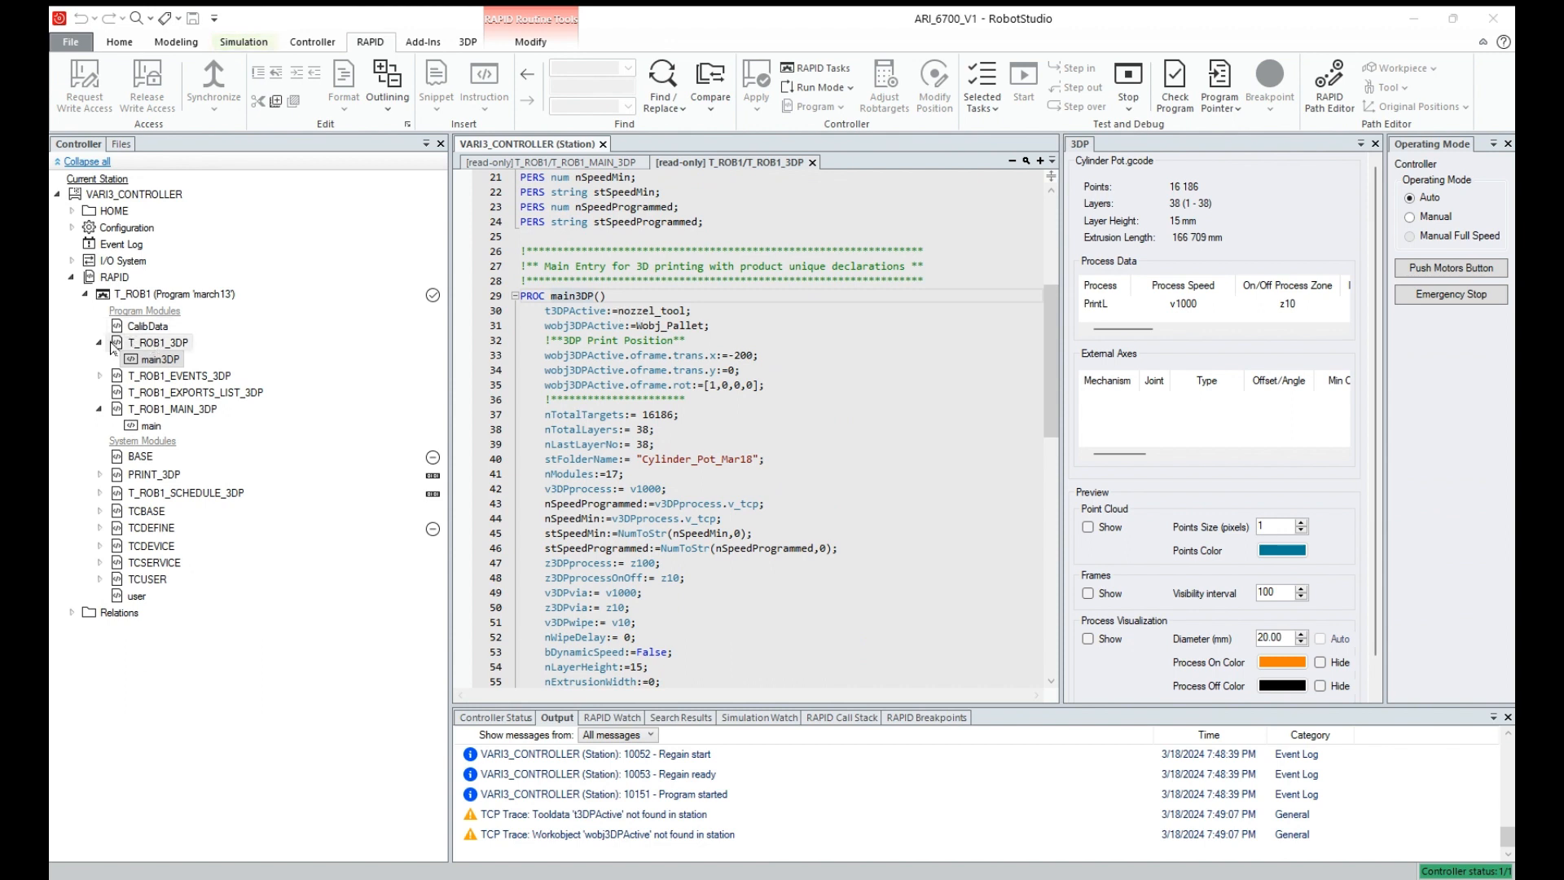
{"action": "double_click", "coordinate": [155, 359]}
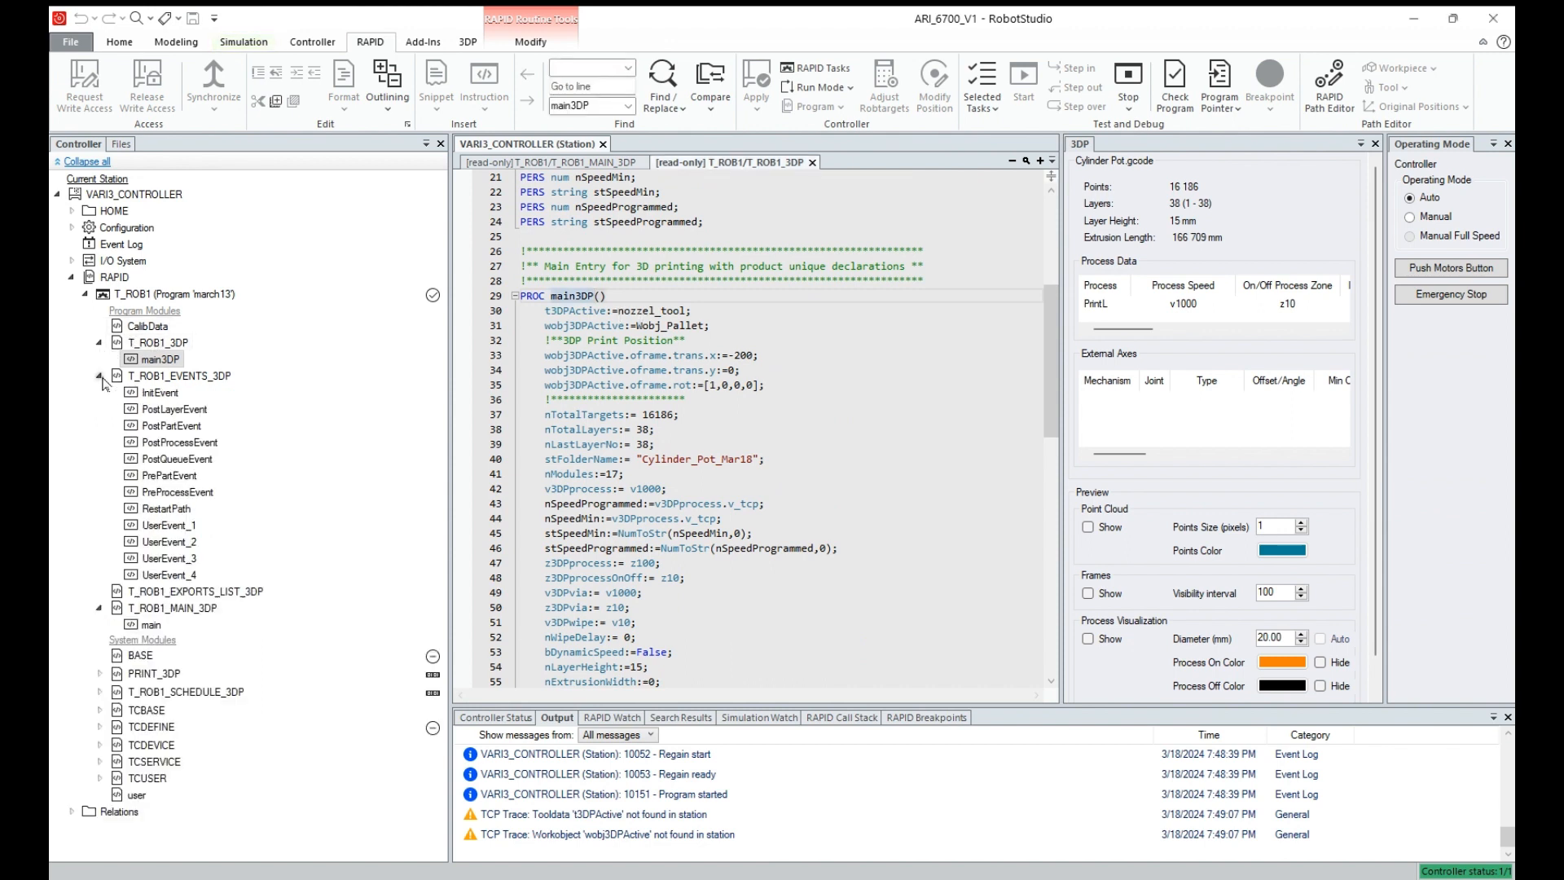
Step: Open the InitEvent routine of the T_ROB1_EVENTS_3DP module and read through the print event procedures
{"action": "left_click", "coordinate": [100, 376]}
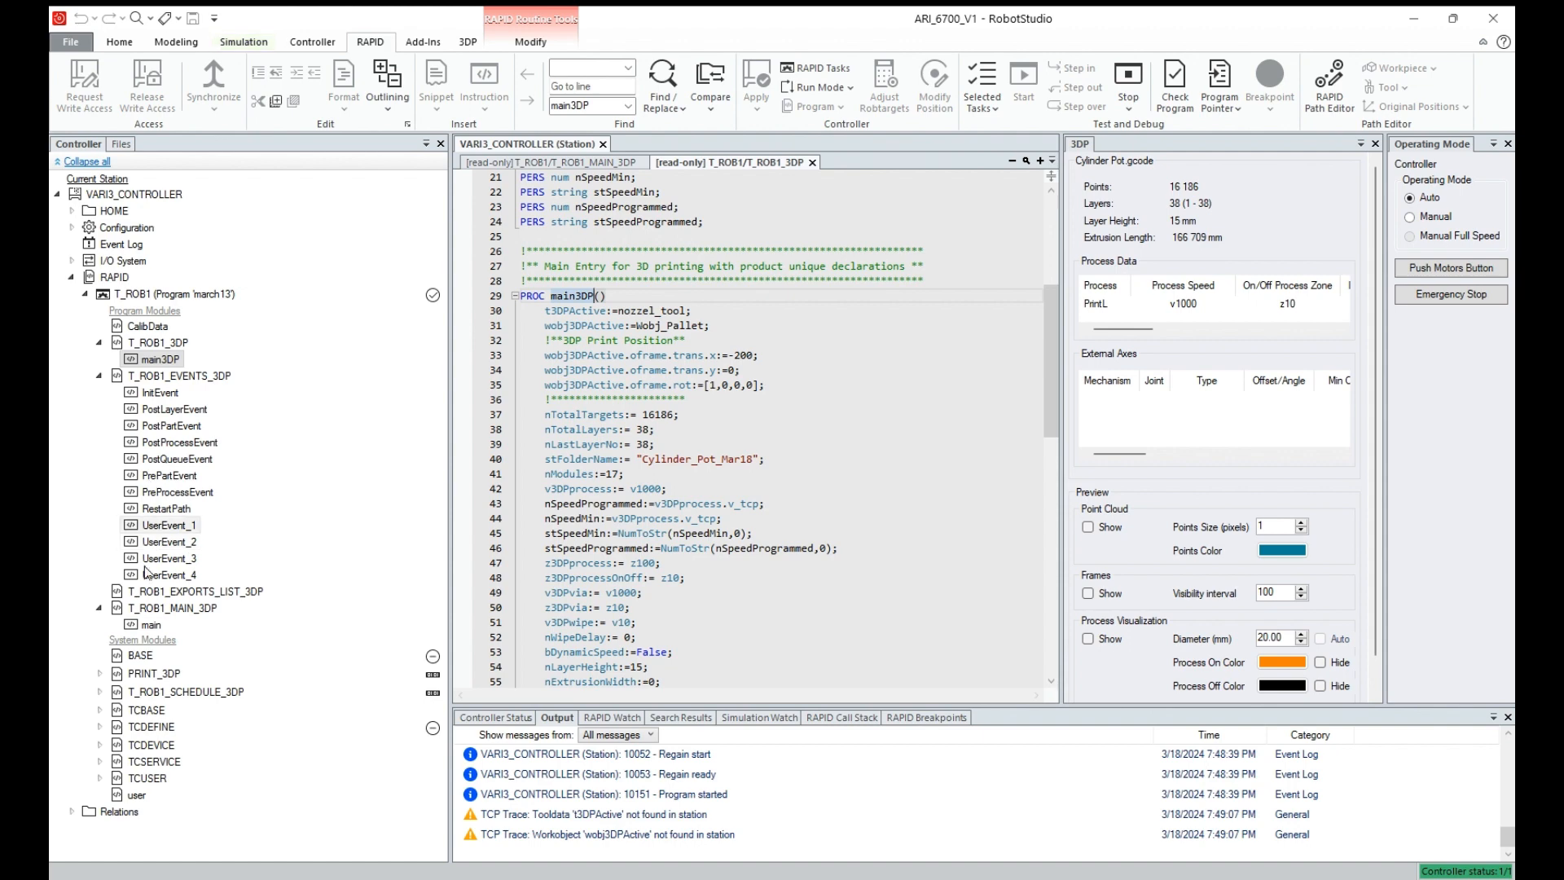
{"action": "double_click", "coordinate": [162, 394]}
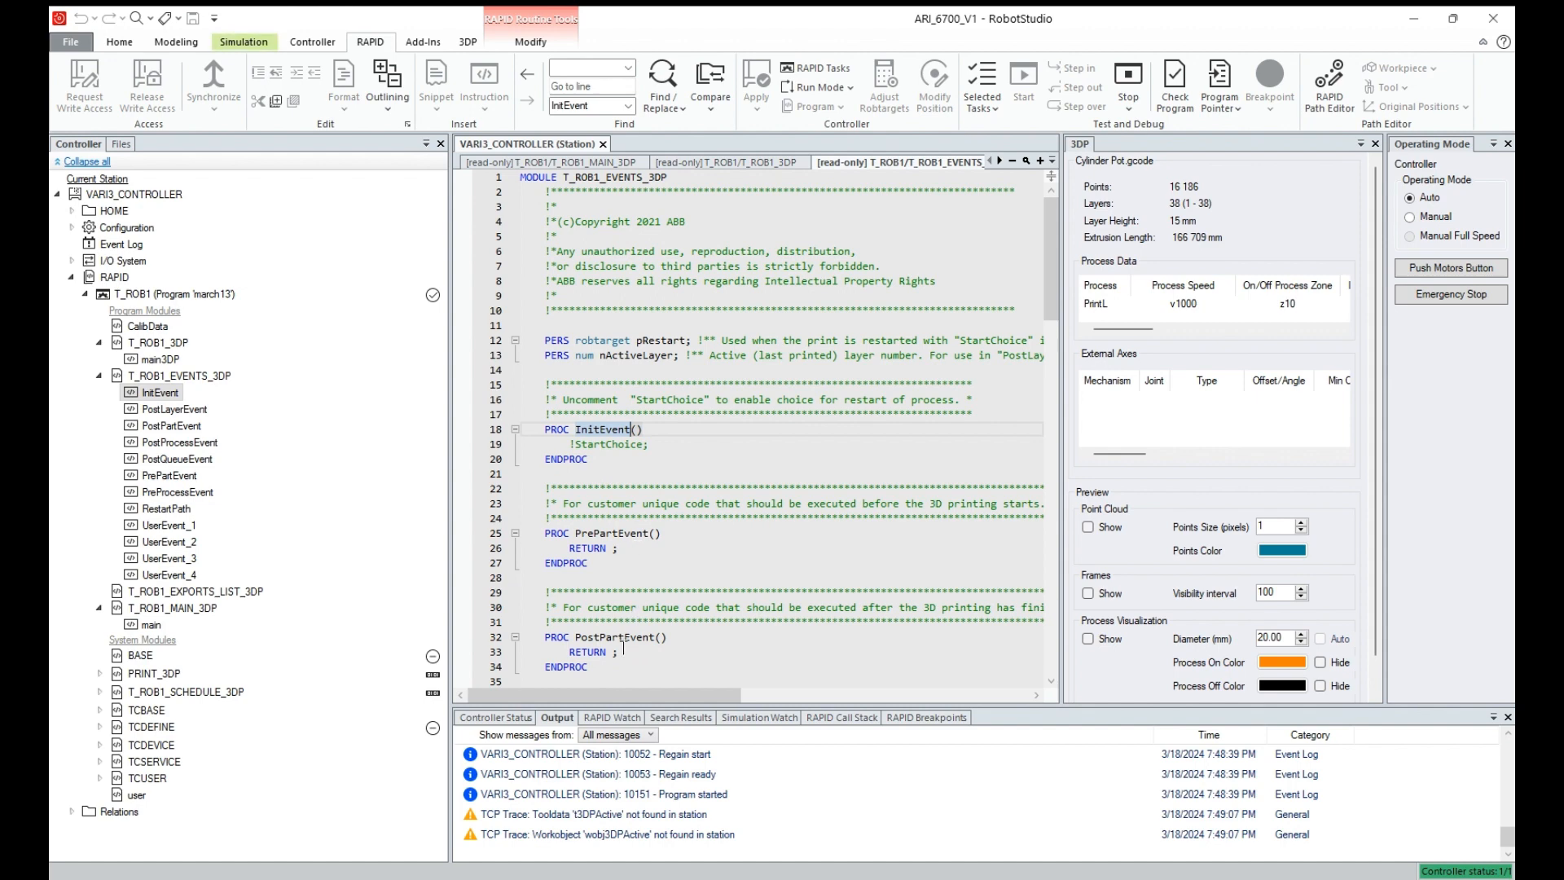
{"action": "scroll", "coordinate": [624, 648], "scroll_direction": "down", "scroll_amount": 1}
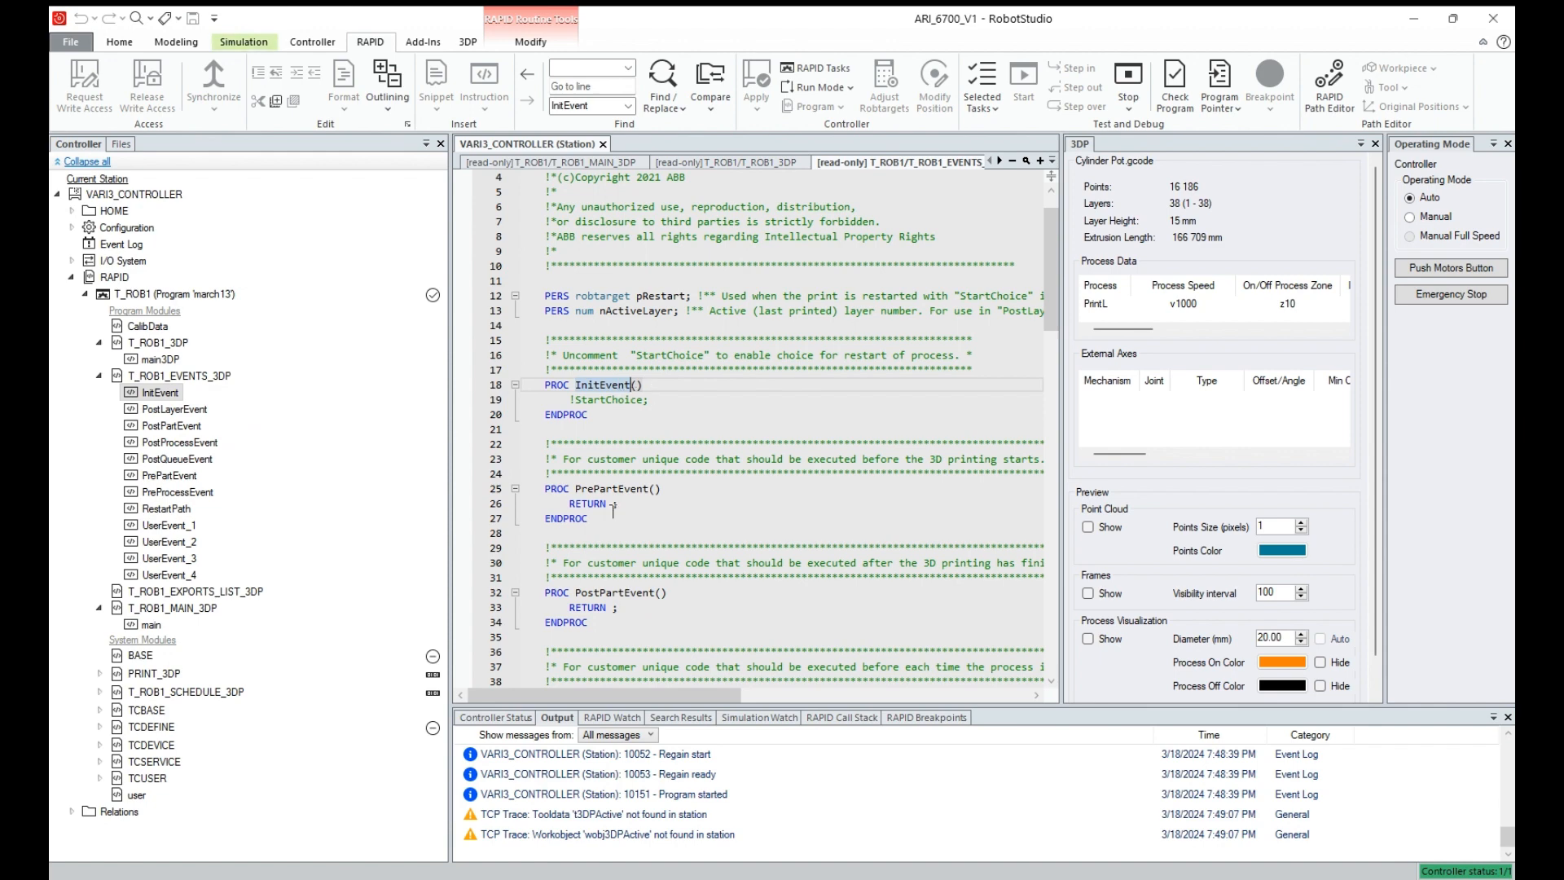
{"action": "left_click", "coordinate": [99, 376]}
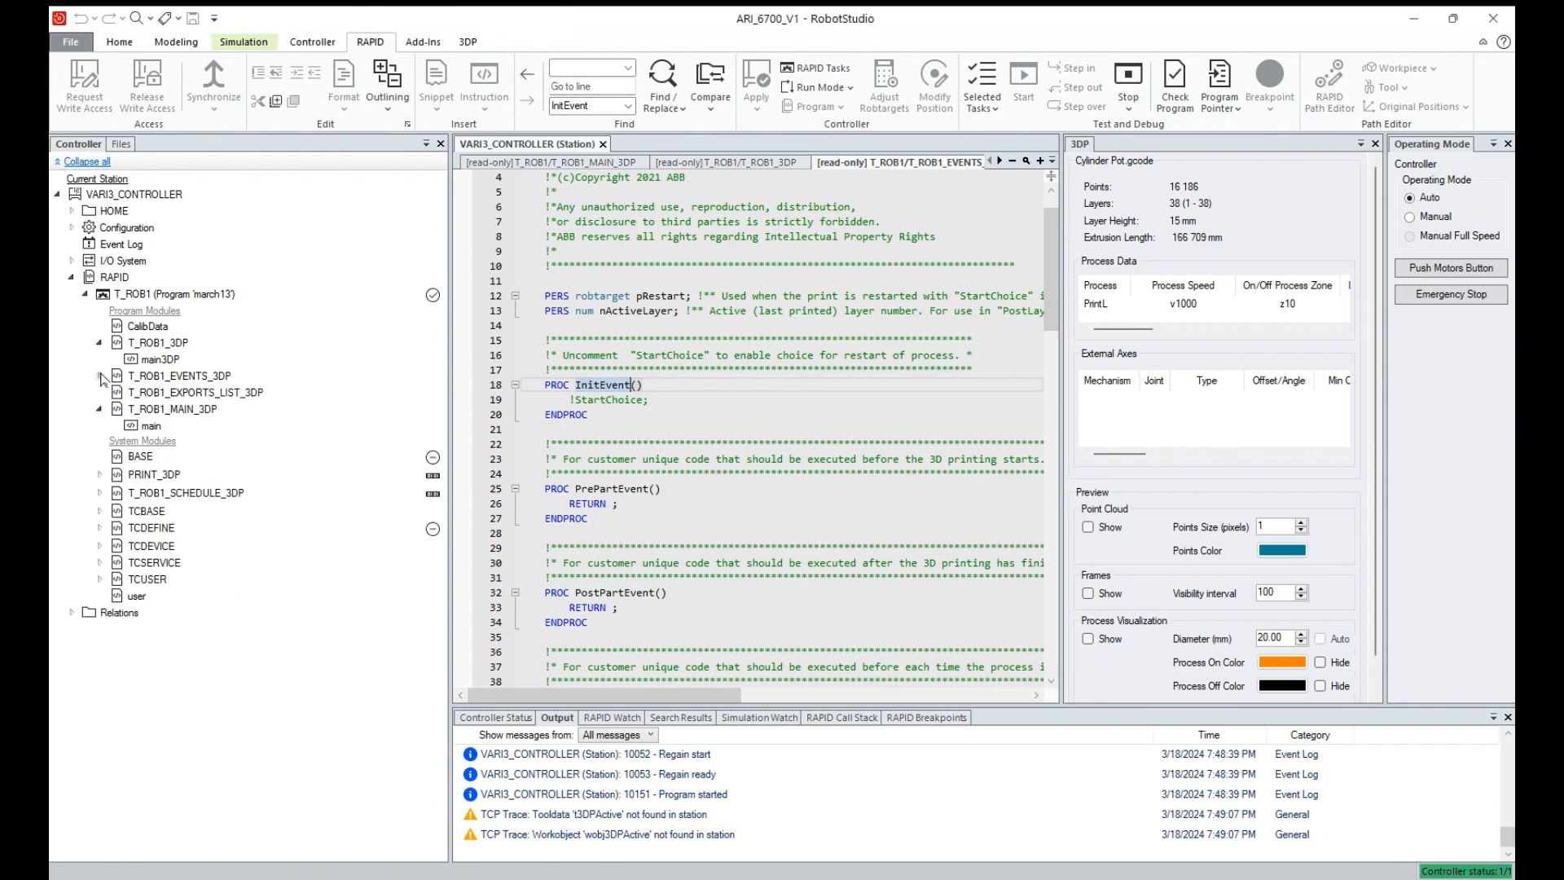
Step: Read the list of exported prints in T_ROB1_EXPORTS_LIST_3DP and review the main routine of T_ROB1_MAIN_3DP
{"action": "double_click", "coordinate": [137, 394]}
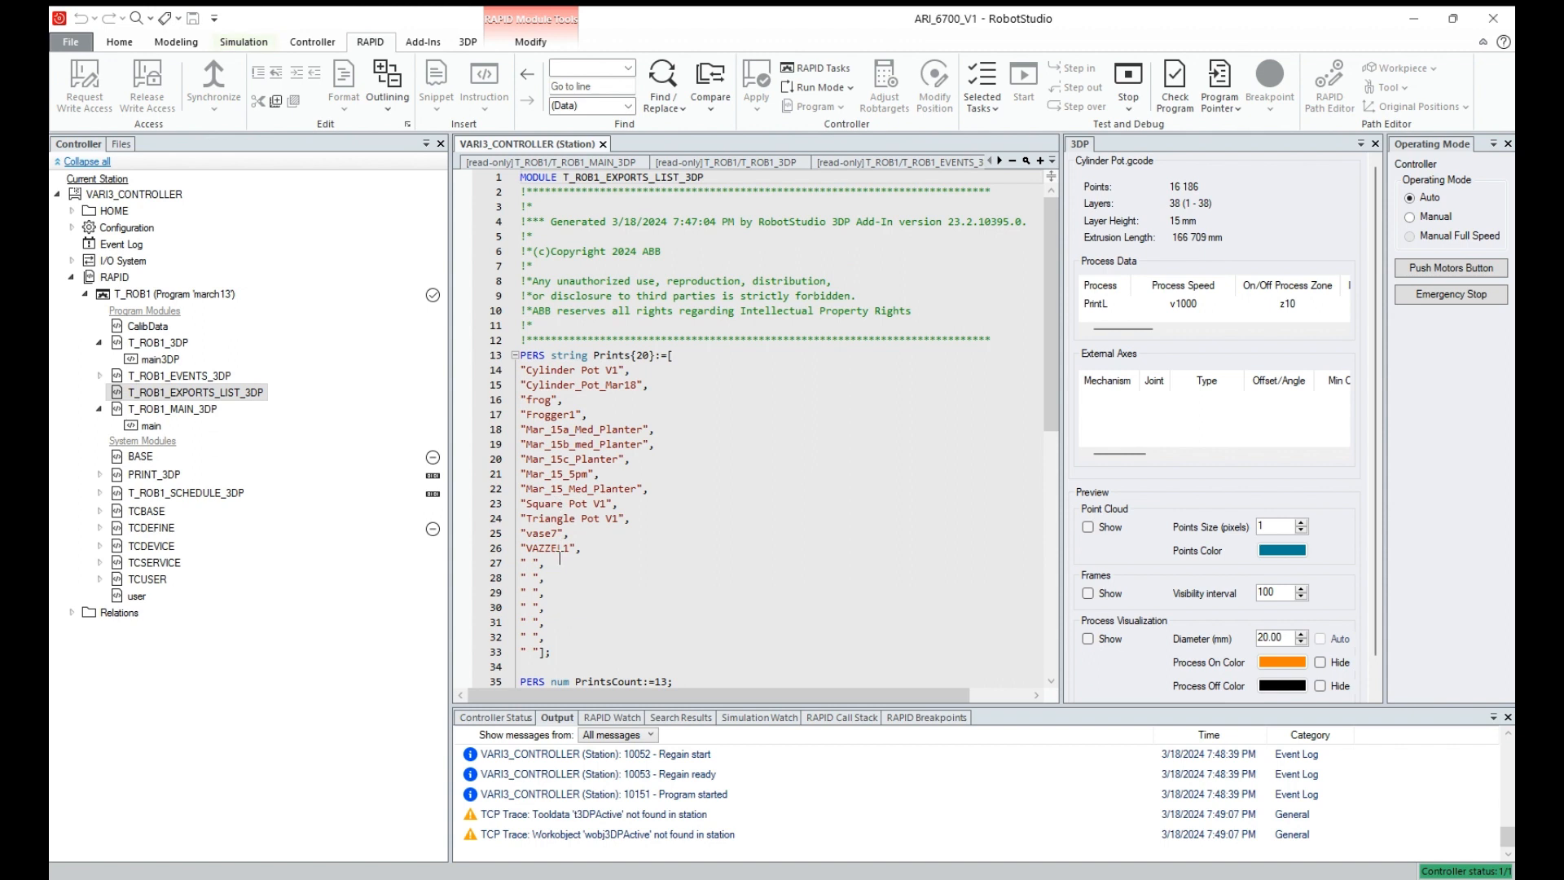
{"action": "double_click", "coordinate": [151, 426]}
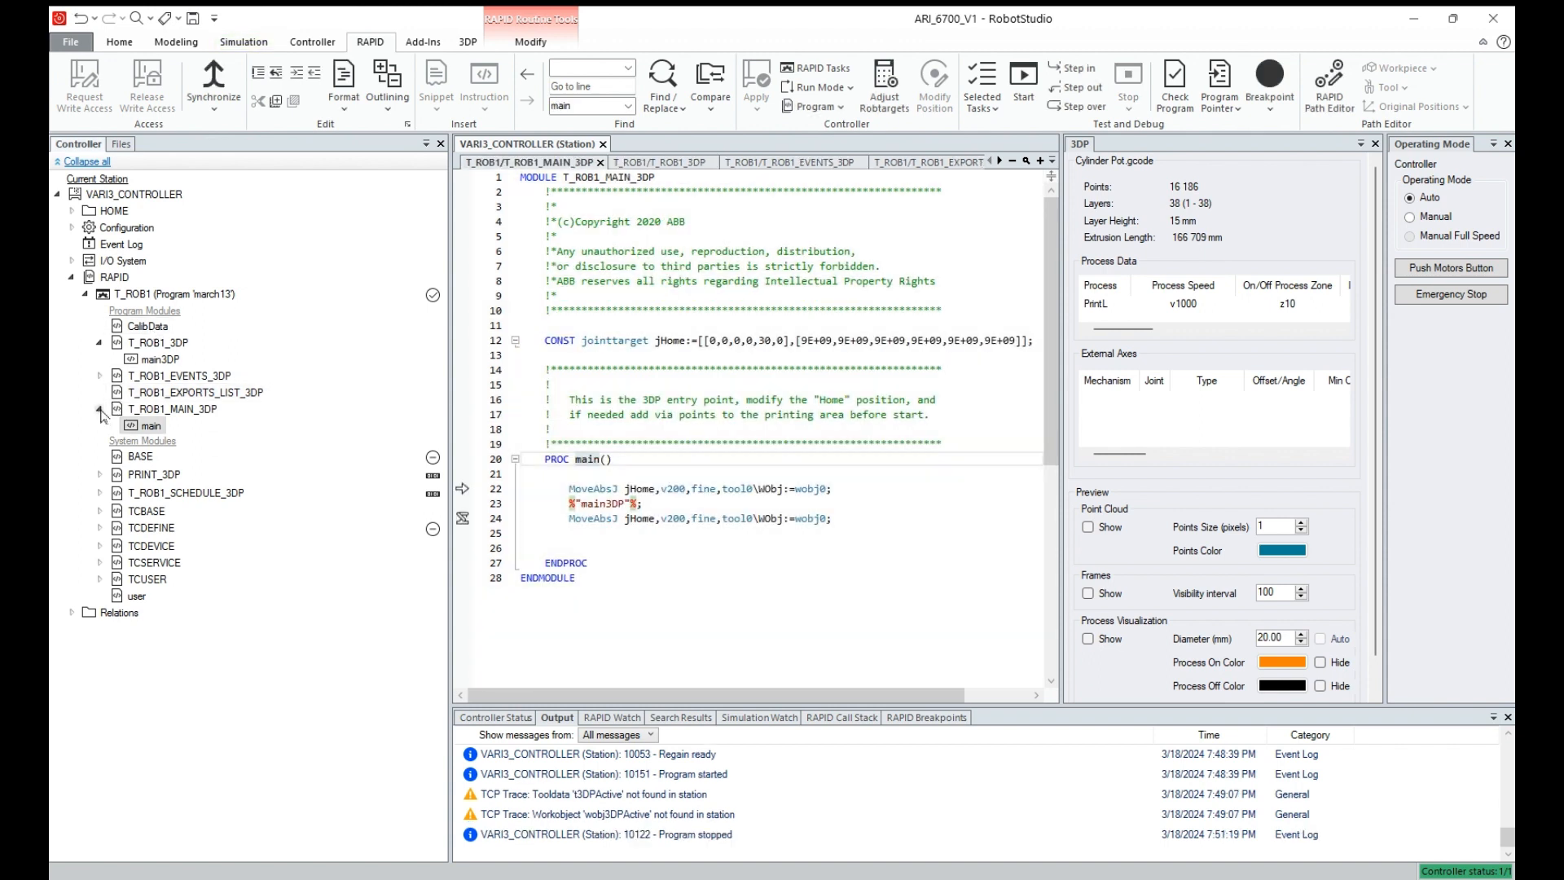
{"action": "left_click", "coordinate": [99, 408]}
{"action": "left_click", "coordinate": [99, 409]}
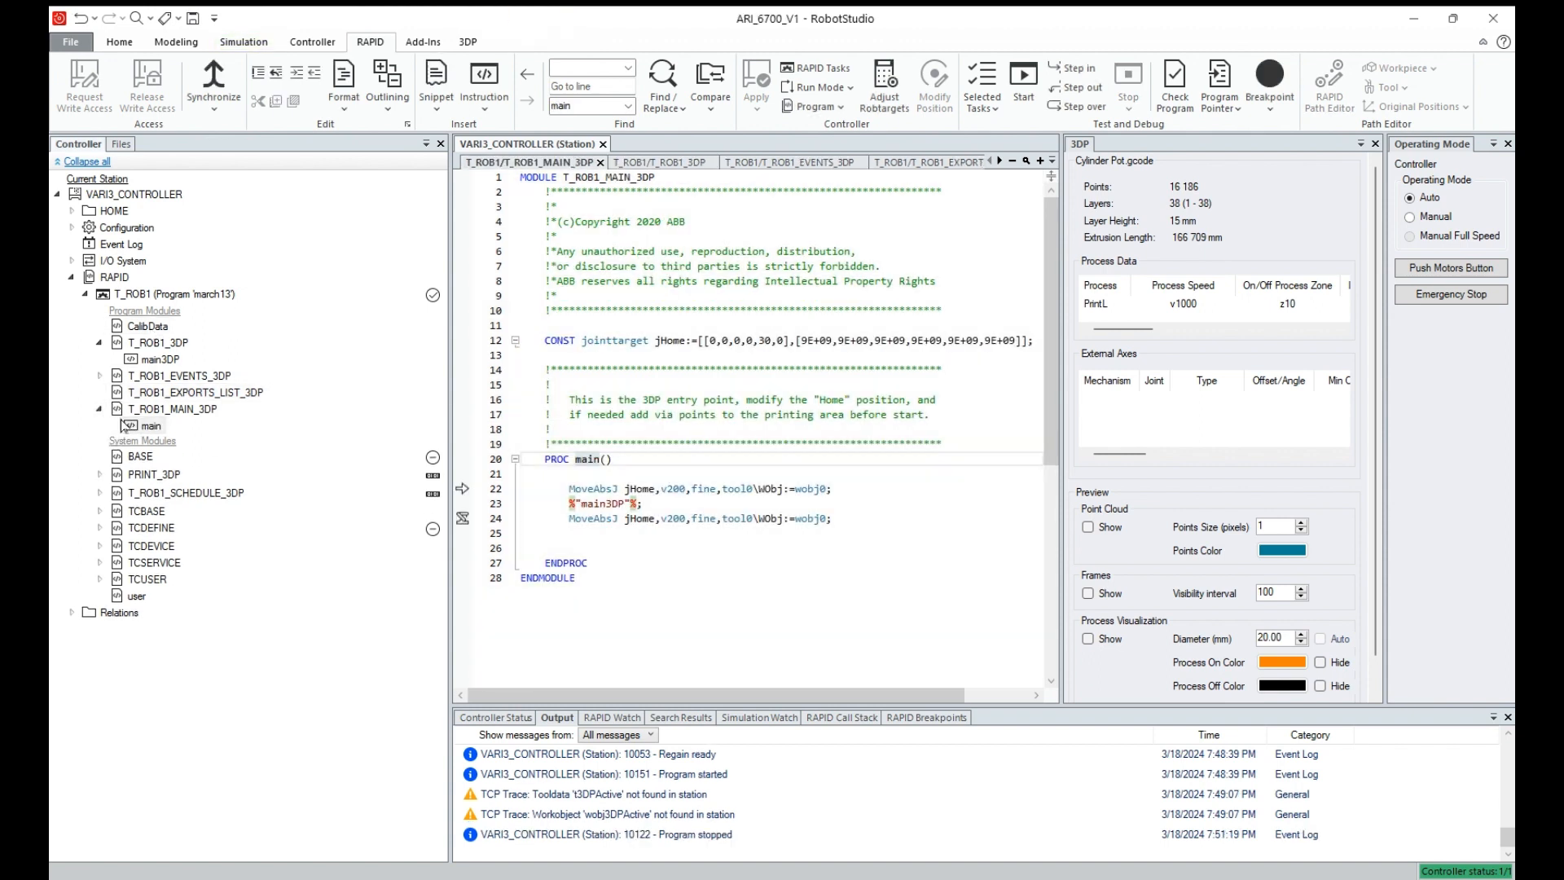
{"action": "left_click", "coordinate": [141, 425]}
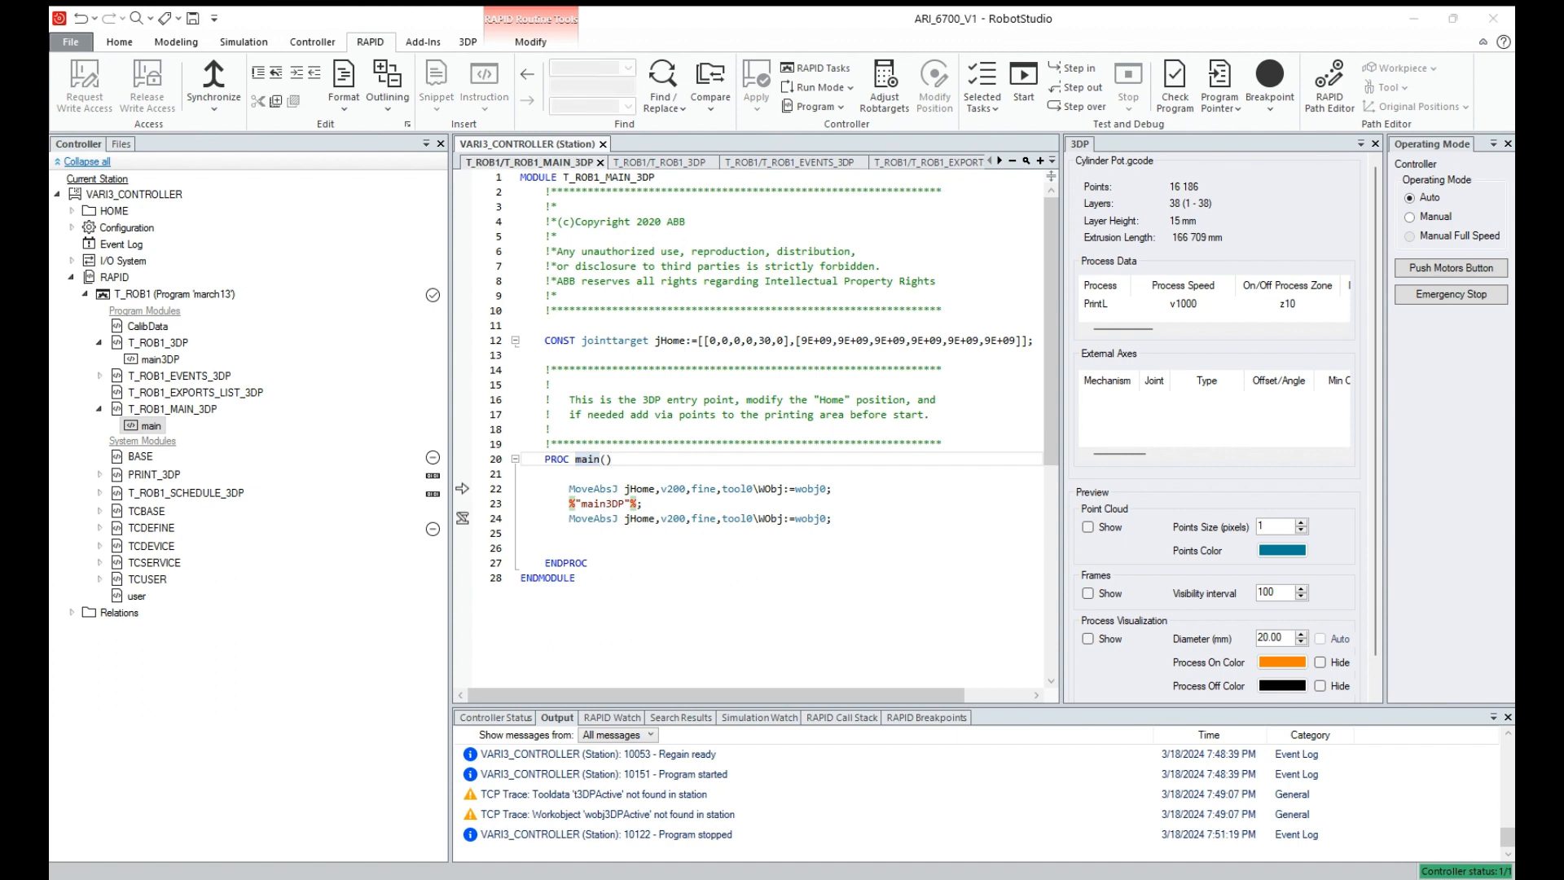
Step: Bring up the virtual controller tools and find the command for changing the controller's options
{"action": "left_click", "coordinate": [314, 45]}
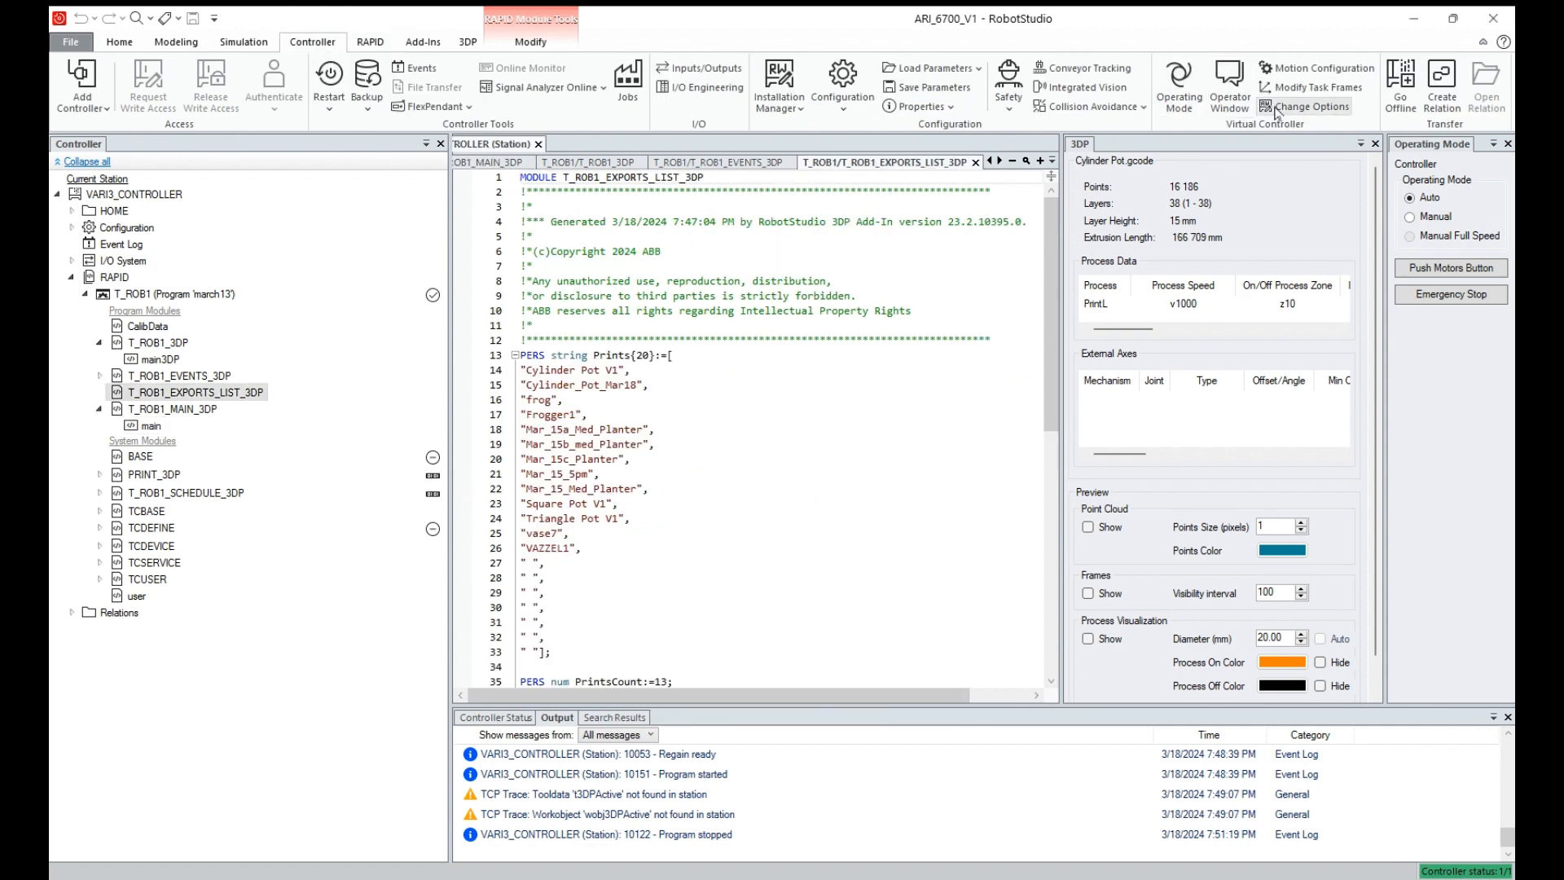